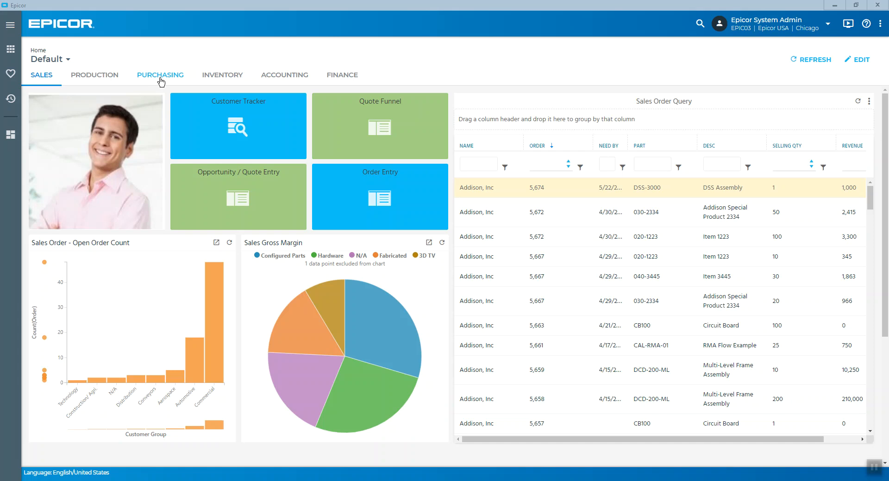
Step: Open Opportunity / Quote Entry and create a new quote in its Summary view for customer ADDISON
left_click(245, 204)
key("ctrl")
key("ctrl")
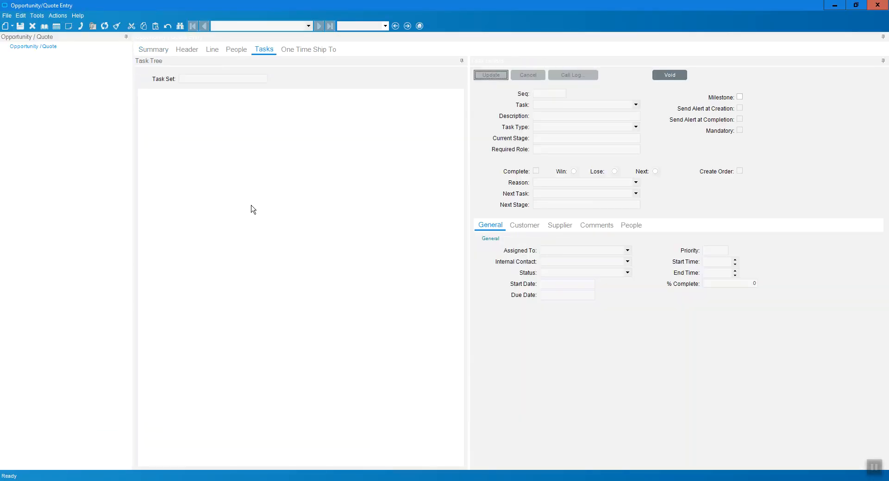
left_click(164, 54)
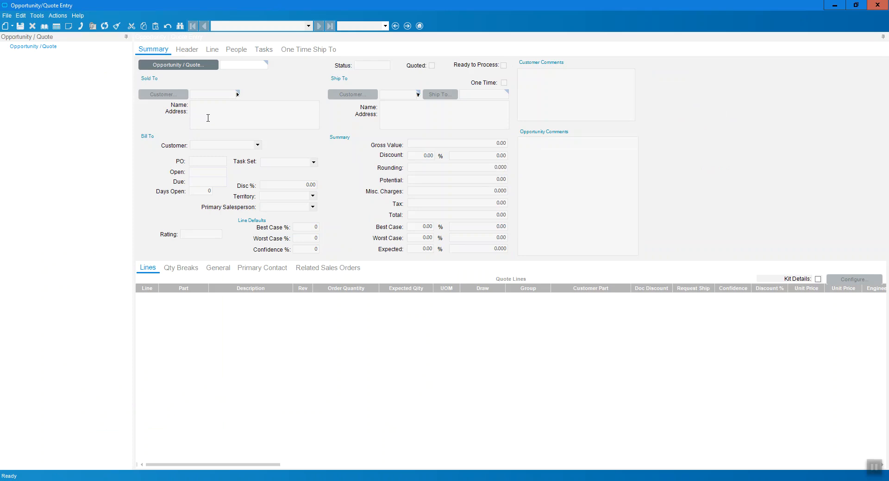
key("ctrl+n")
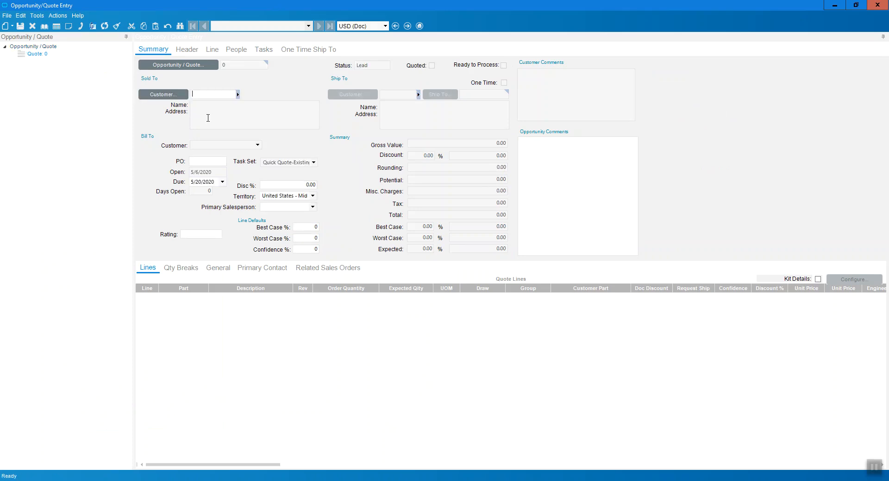
type("A")
left_click(238, 95)
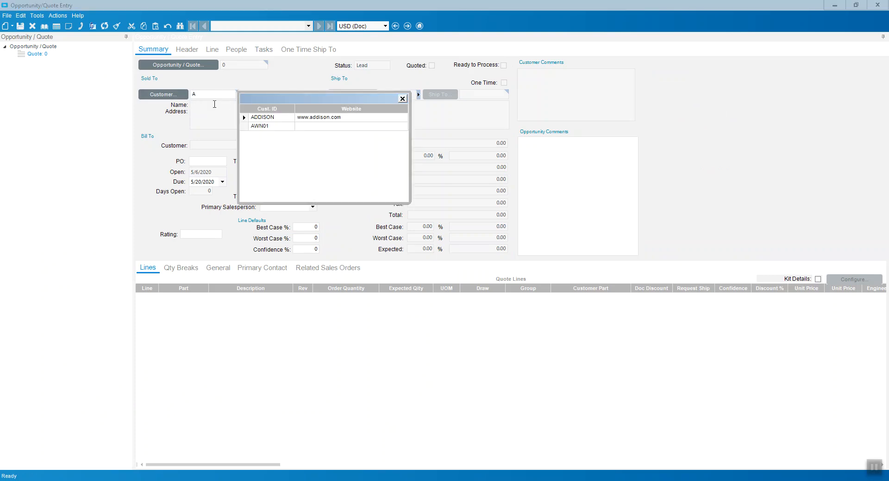
double_click(262, 118)
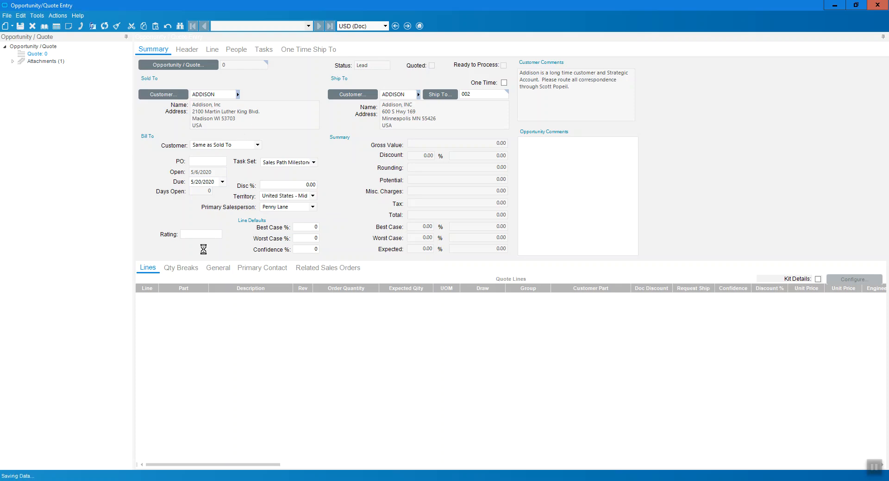
Step: Add a quote line for part DSS-4000 with the description DSS Assembly
left_click(184, 302)
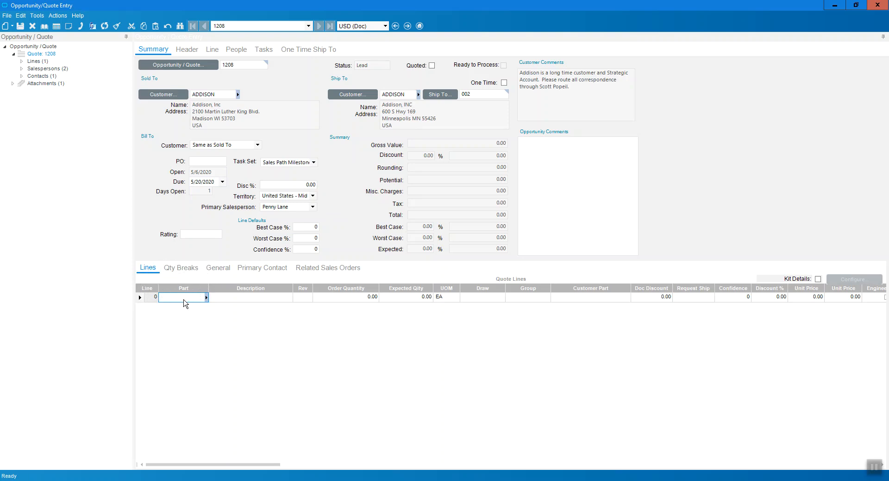
type("DSS-4000")
key("Tab")
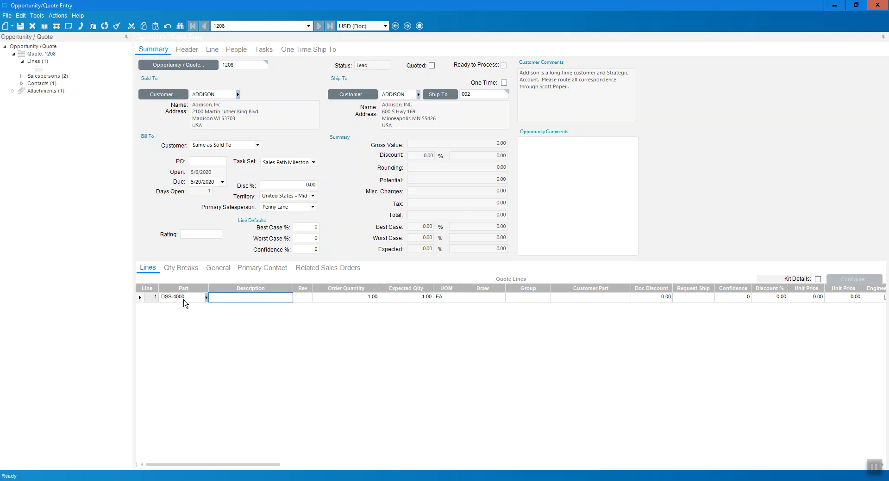
type("DSS Assembly")
key("Tab")
left_click(180, 300)
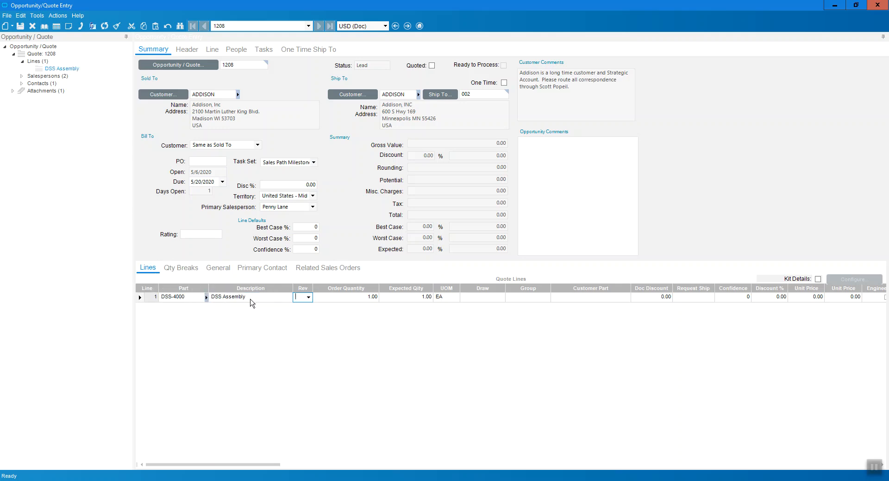
Step: Move the Unit Price column directly after UOM in the quote lines and set the line's unit price to 2,000.00
key("Tab")
key("Tab")
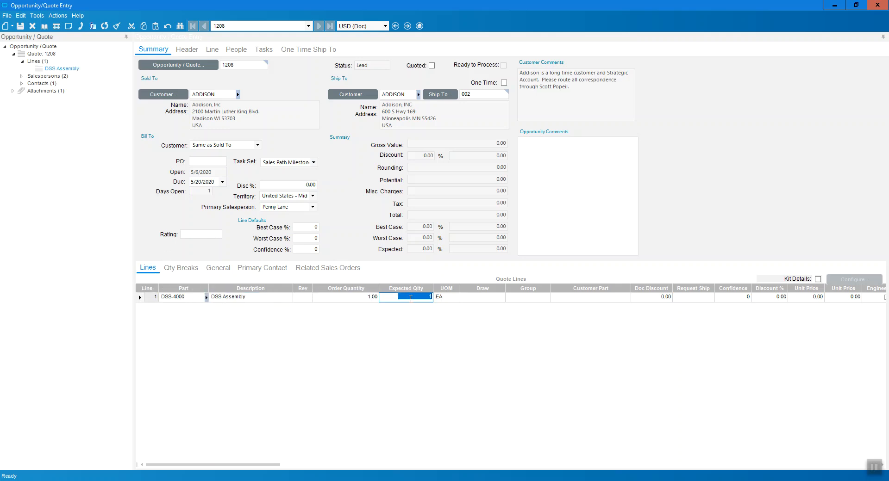
left_click(430, 299)
left_click_drag(845, 288, 472, 290)
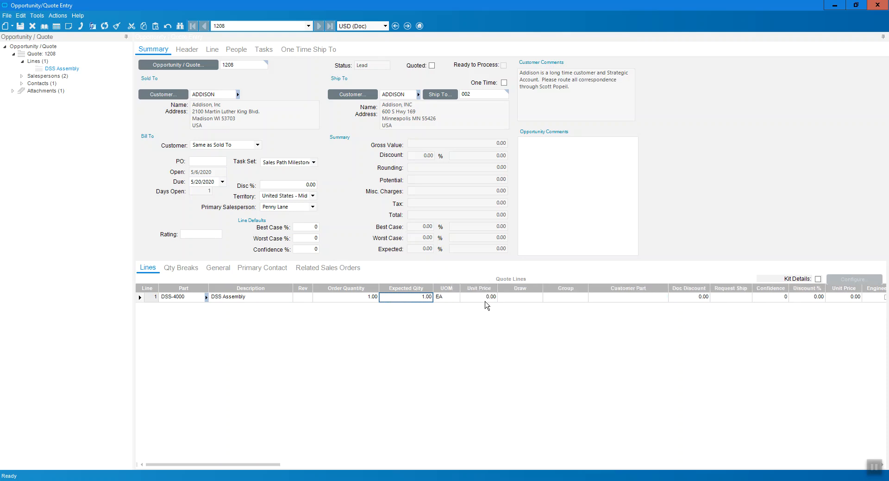
left_click(485, 297)
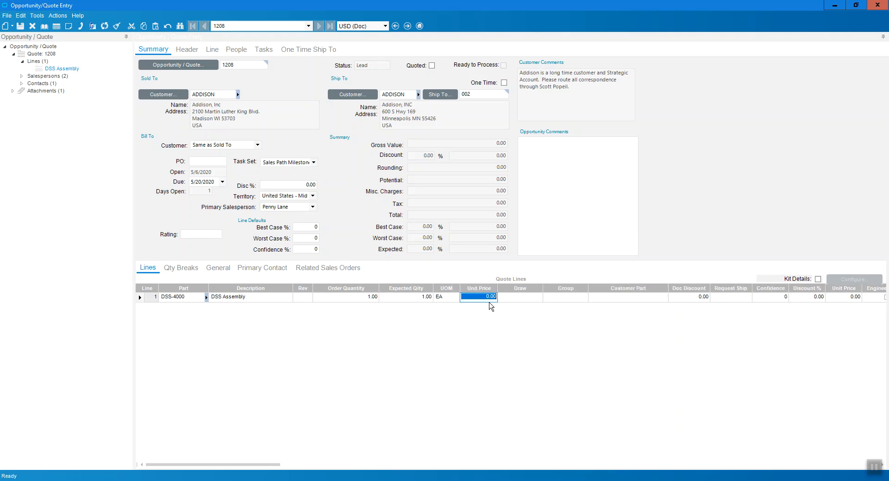
type("2")
key("Tab")
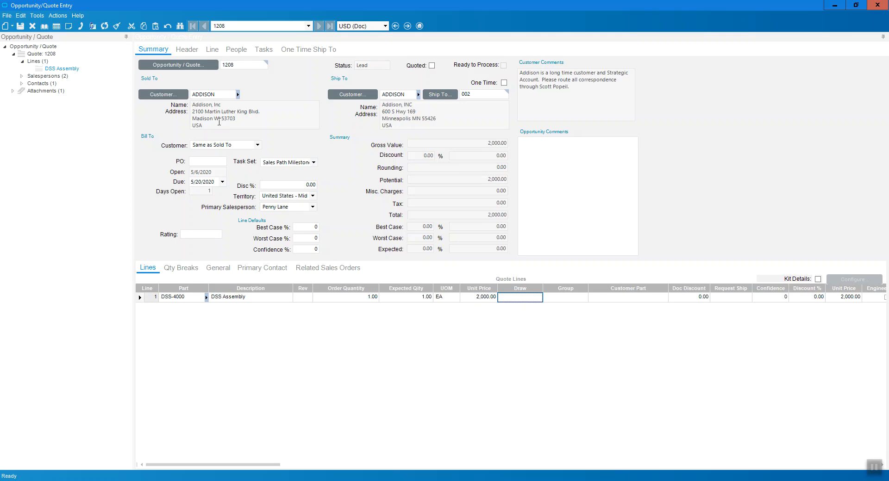
Step: Mark the quote as Quoted
key("ctrl")
key("ctrl")
left_click(432, 66)
key("ctrl")
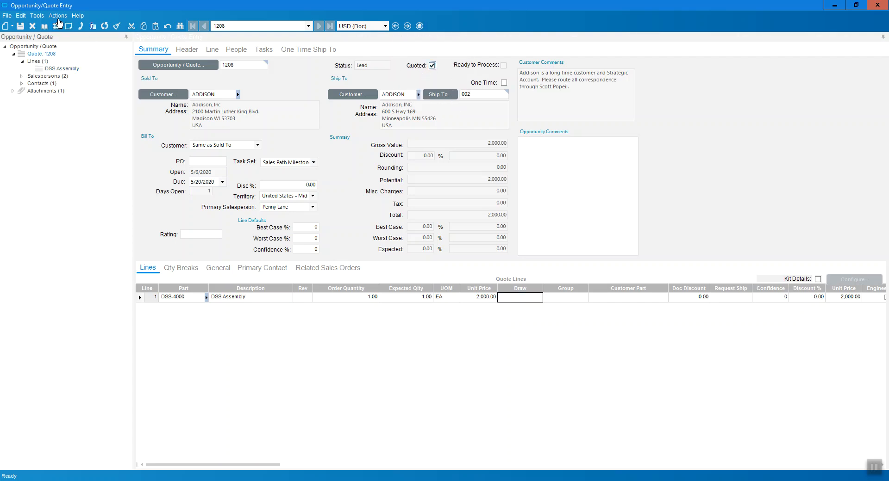
Step: Preview the quote's printed form as a PDF and review its header, line, and totals
left_click(58, 16)
key("ctrl")
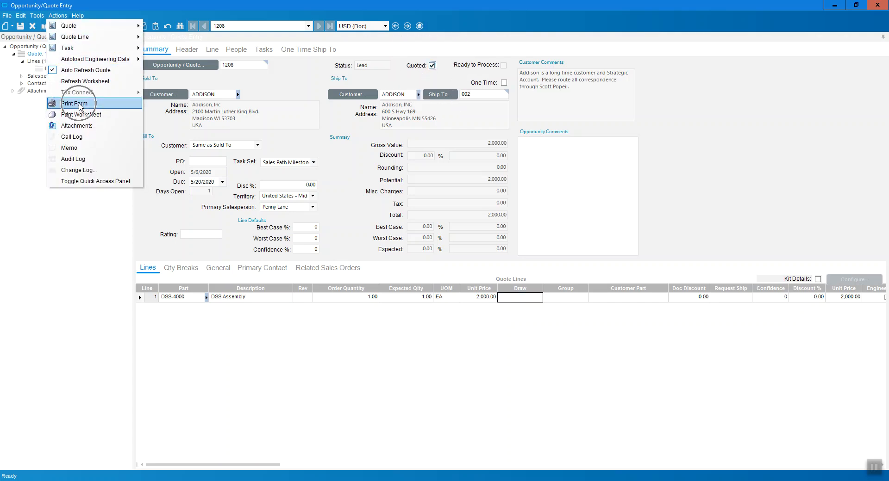
left_click(80, 103)
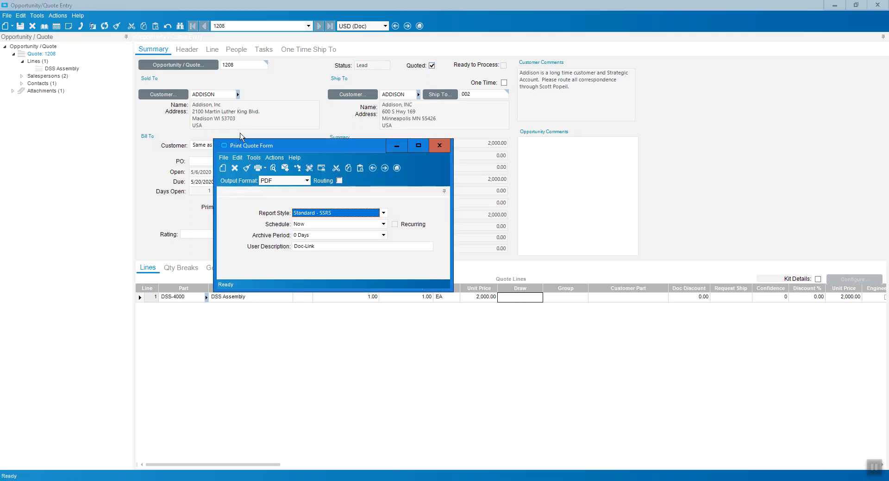
left_click(272, 169)
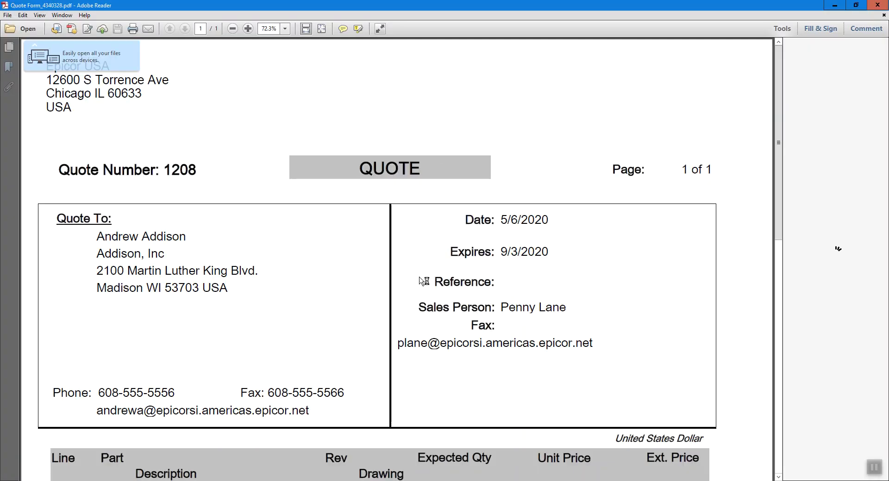
scroll(417, 277, "down", 10)
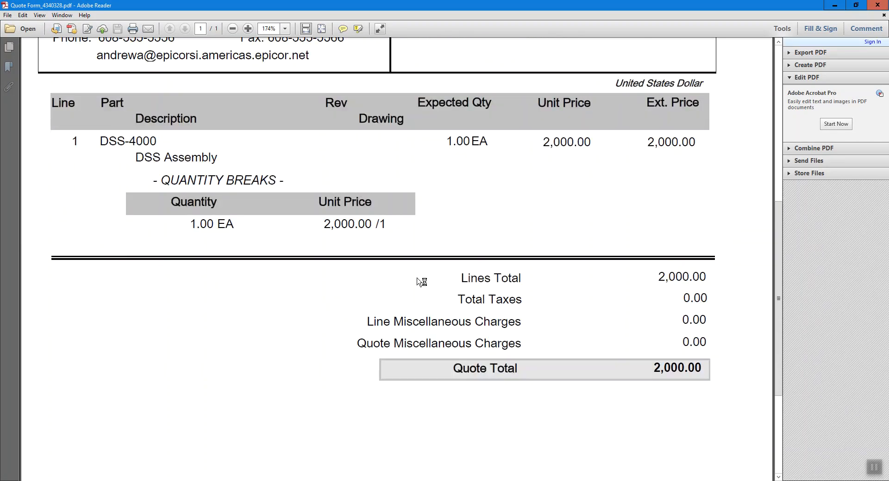
scroll(416, 277, "up", 10)
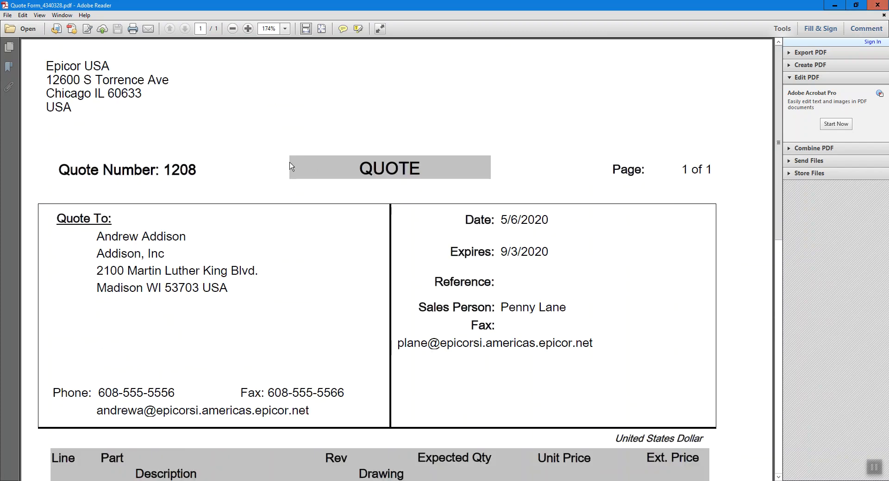
Step: Close the quote PDF and the Print Quote Form window to return to the home page
key("ctrl")
left_click(876, 5)
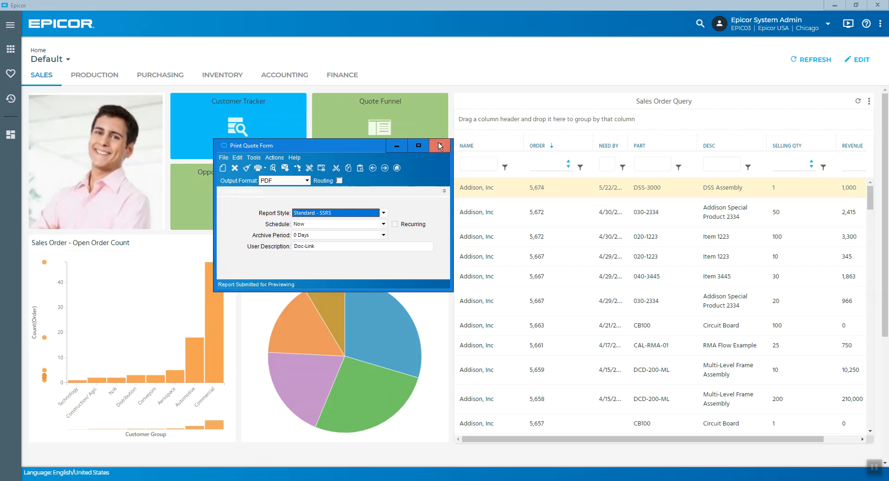
left_click(443, 143)
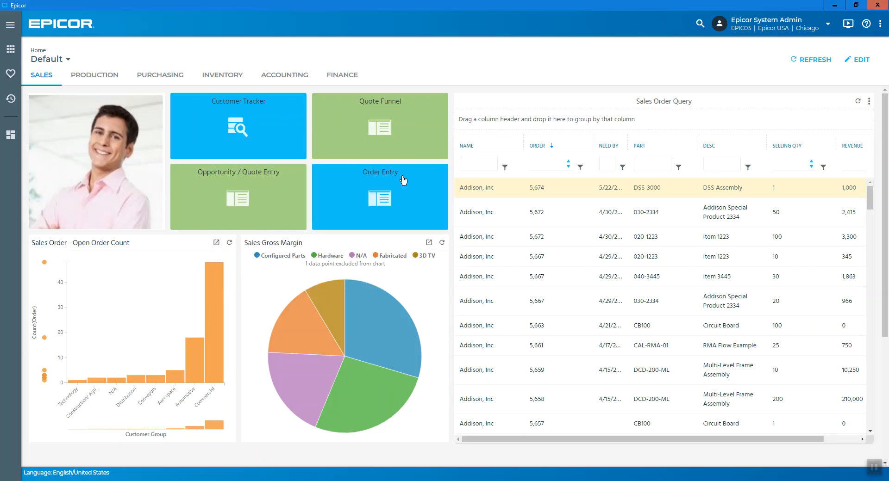
Step: Open Order Entry and create a sales order from the new Addison quote, identifying it by its quote number
left_click(387, 200)
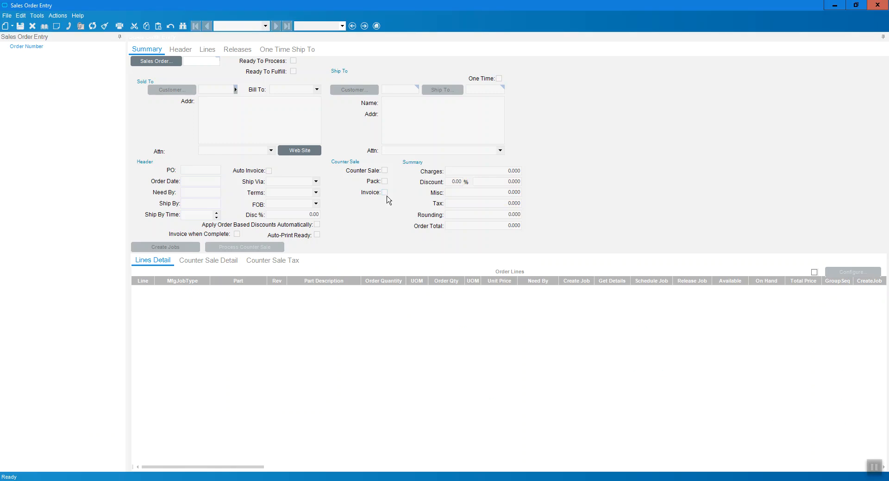
left_click(341, 169)
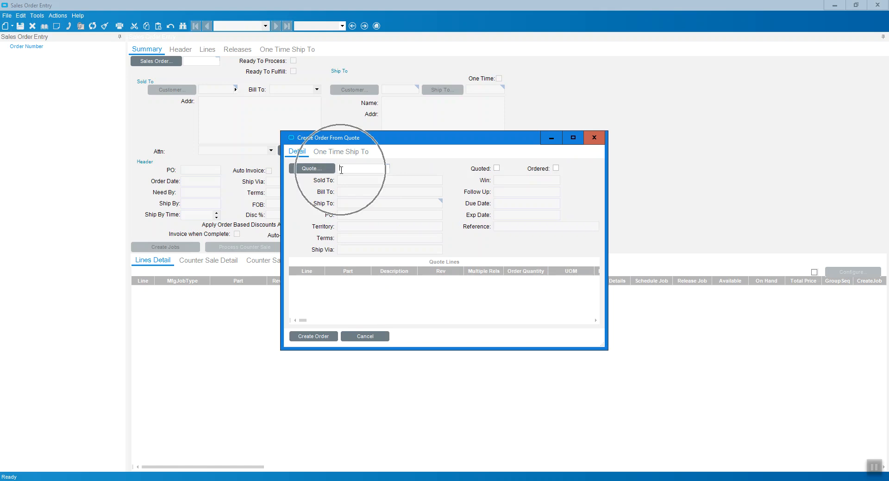
type("12")
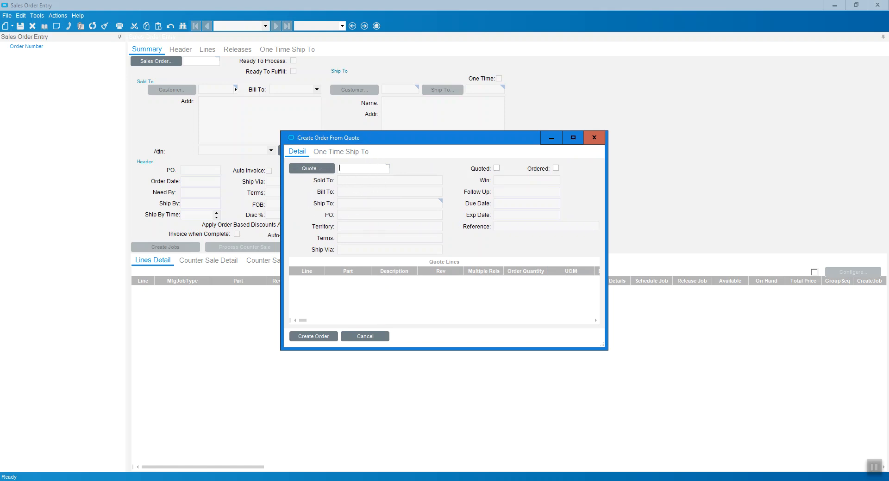
type("08")
key("Tab")
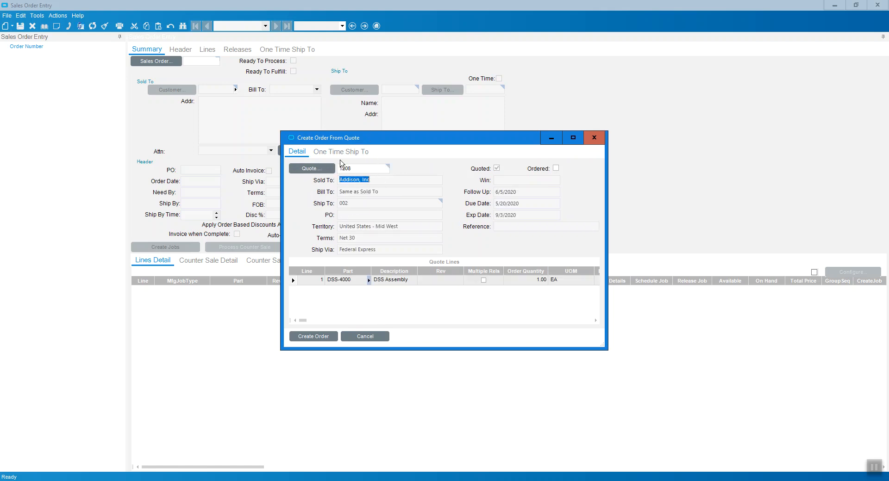
left_click(353, 172)
left_click(318, 169)
left_click(312, 337)
left_click(311, 337)
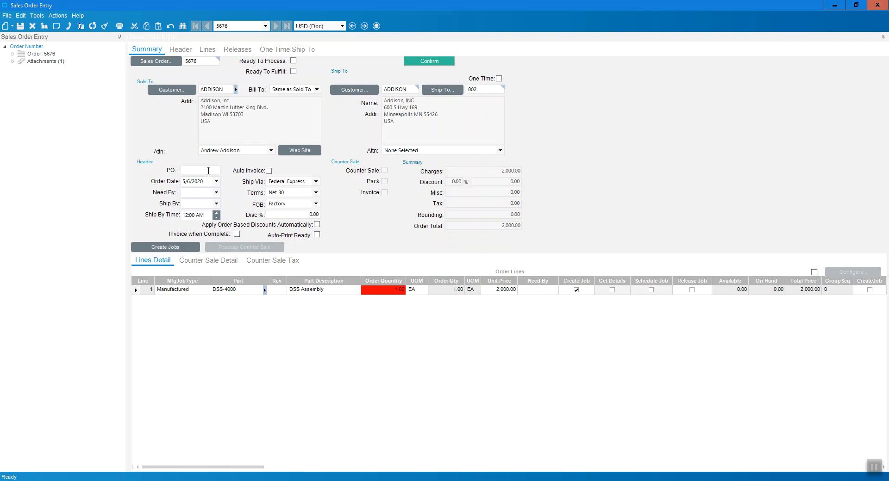
Step: Enter the customer's PO number in the sales order header and set the Need By date to 5/8/2020
type("ADD-7000")
key("Tab")
left_click(216, 192)
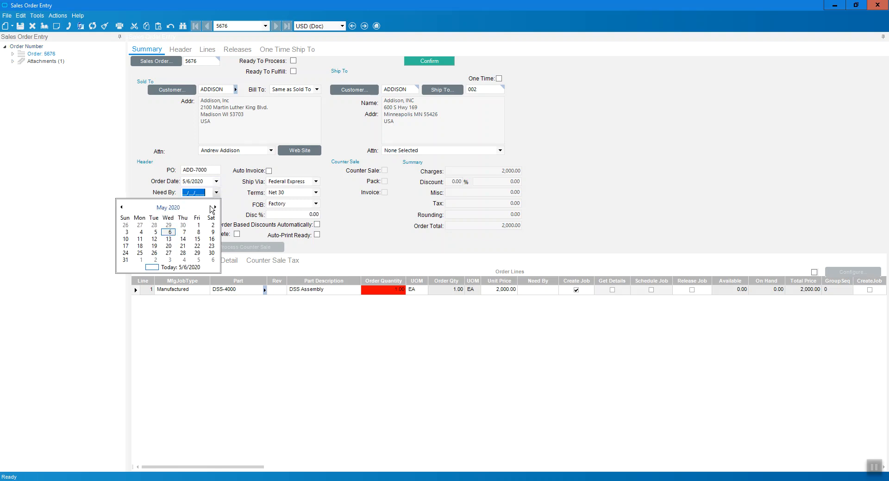
left_click(199, 232)
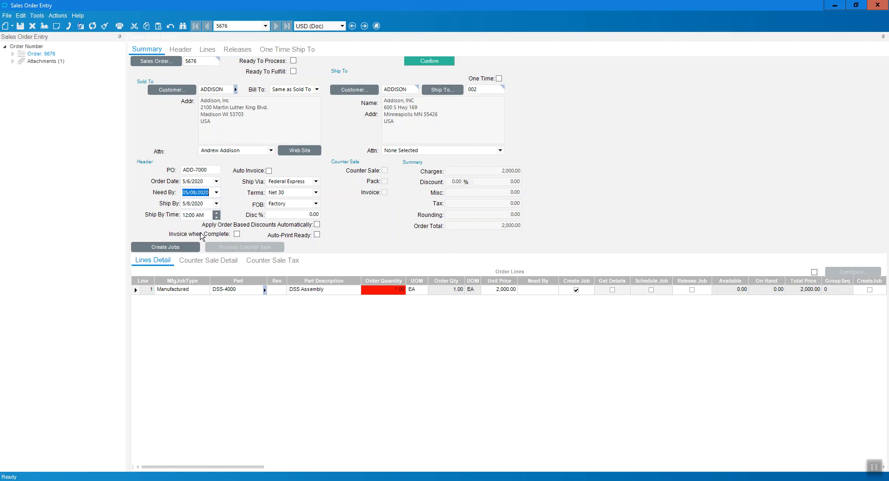
Step: Save the sales order and agree to refresh its lines and releases with the new date
left_click(20, 26)
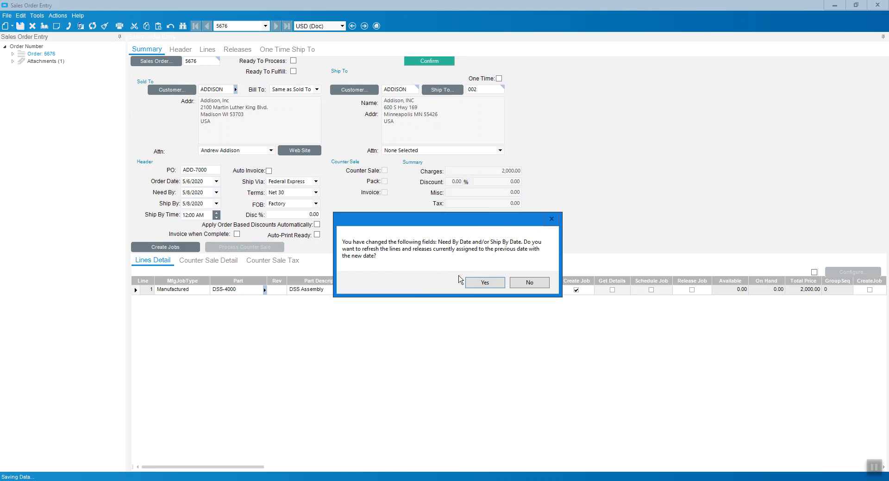
left_click(484, 282)
left_click(533, 291)
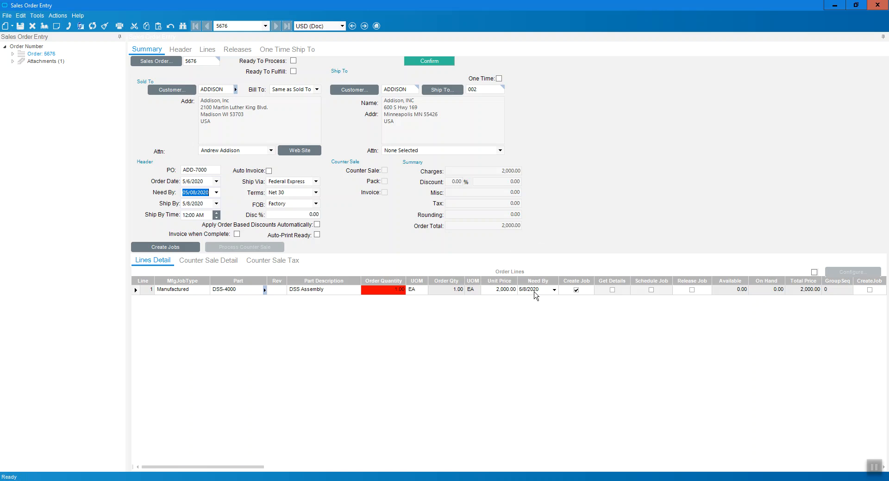
Step: Preview the Sales Order Acknowledgement as a PDF, review its details and totals, and close the preview and report window
left_click(121, 30)
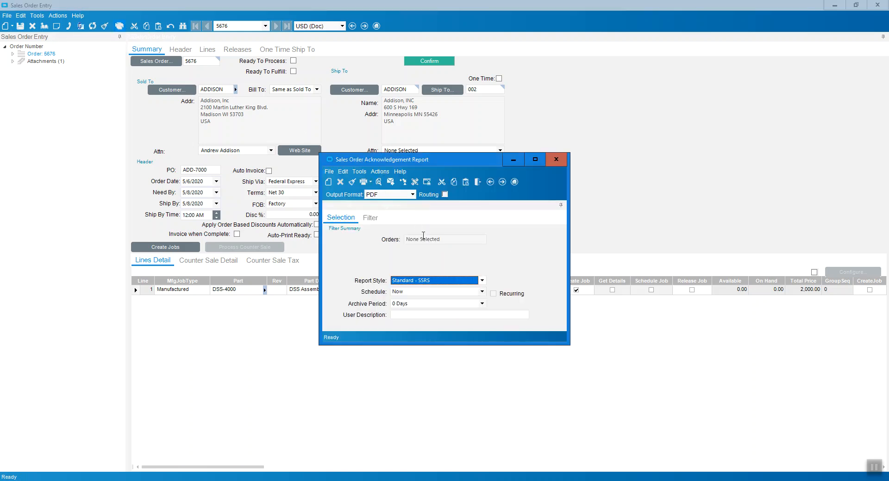
left_click(379, 182)
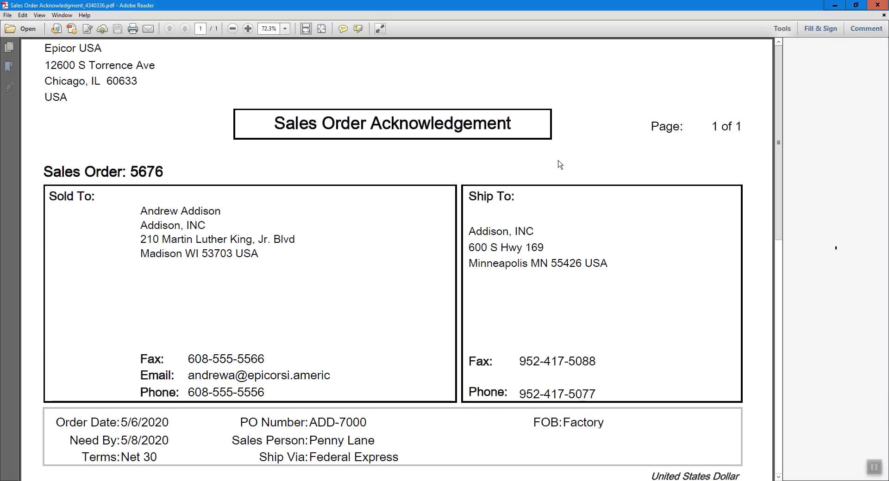
scroll(547, 281, "down", 2)
scroll(549, 284, "down", 5)
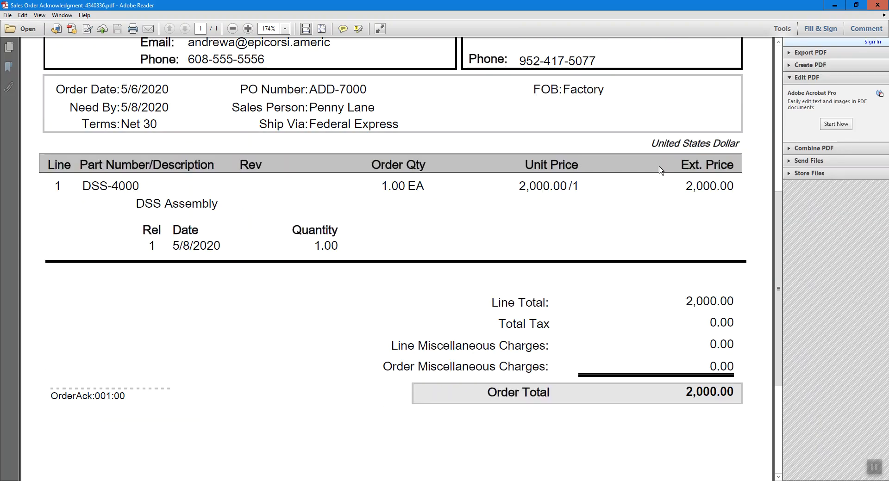
scroll(344, 107, "up", 2)
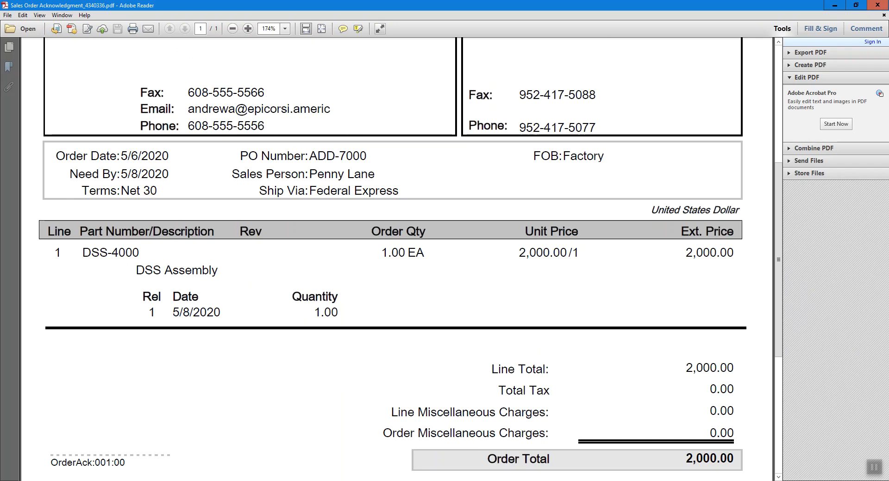
scroll(699, 109, "up", 4)
left_click(877, 5)
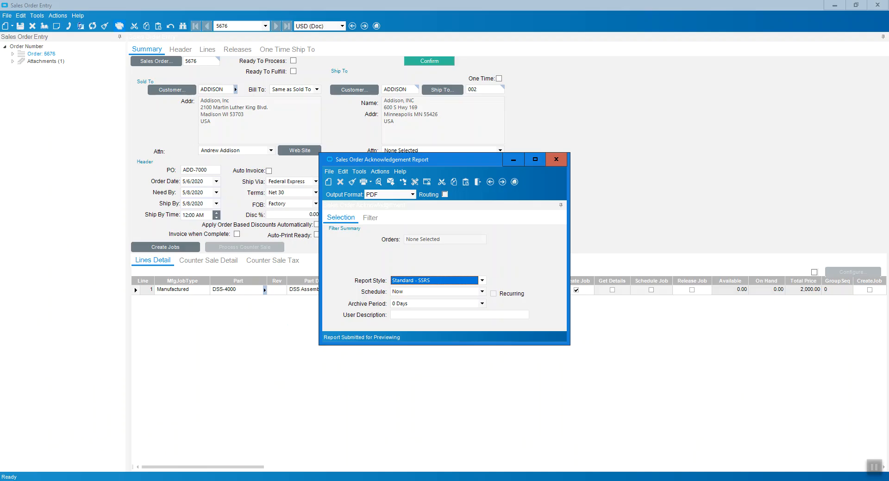
left_click(556, 159)
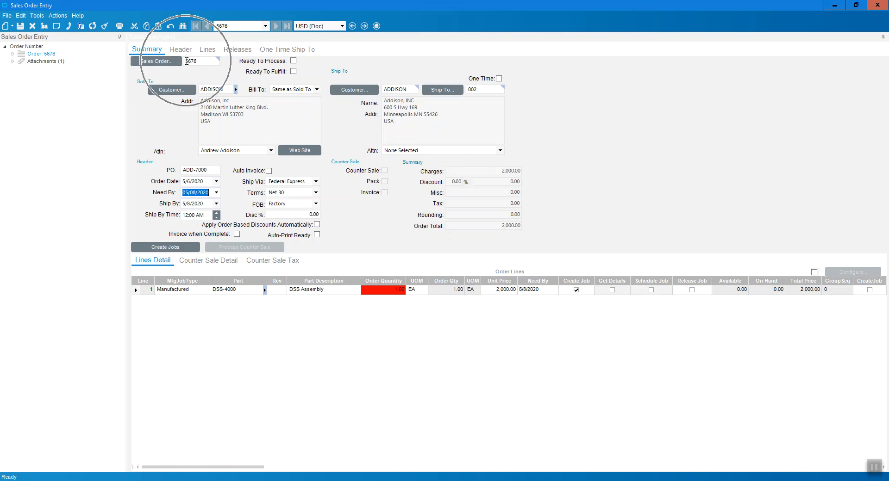
Step: Mark the sales order as ready to process, save it, and close Sales Order Entry
left_click(293, 61)
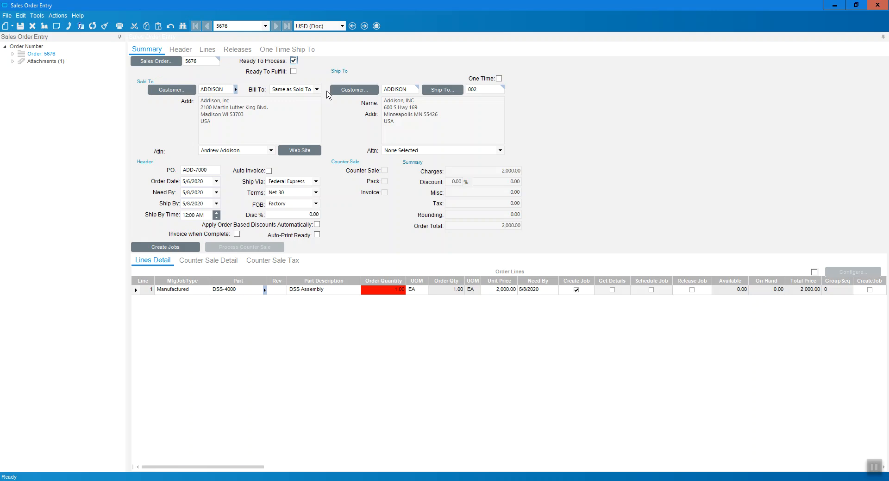
left_click(21, 29)
left_click(312, 291)
left_click(877, 5)
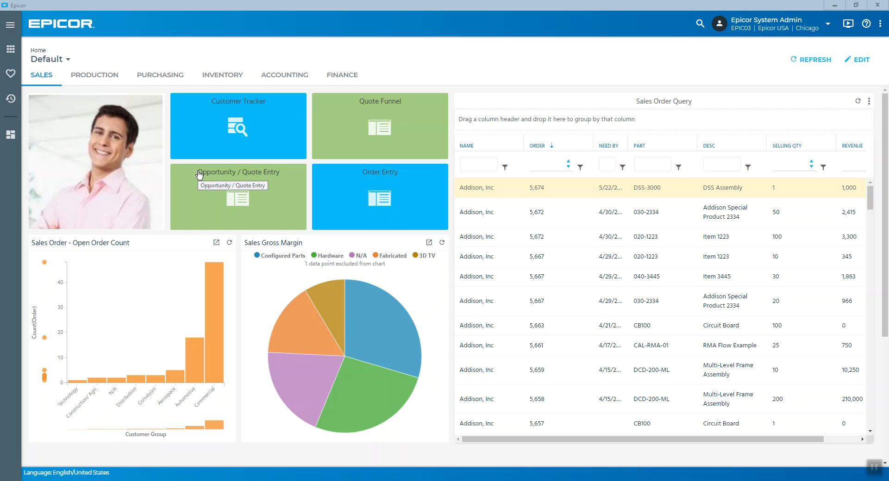
Step: Open the Planning Workbench from the production dashboard to see what needs to be made, and maximize its window
left_click(43, 83)
left_click(89, 82)
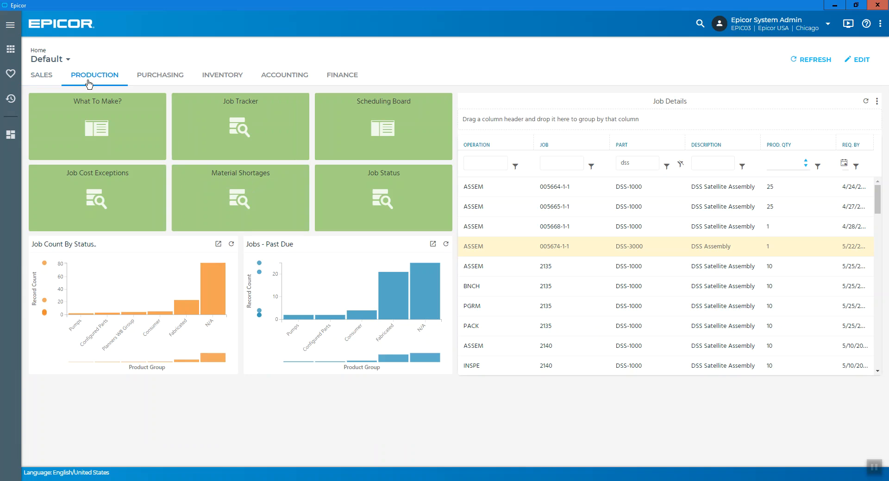
left_click(96, 131)
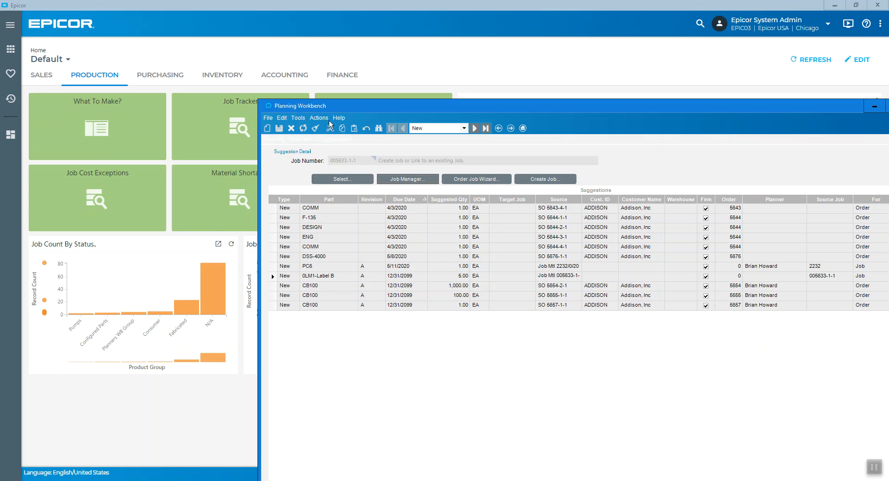
double_click(351, 109)
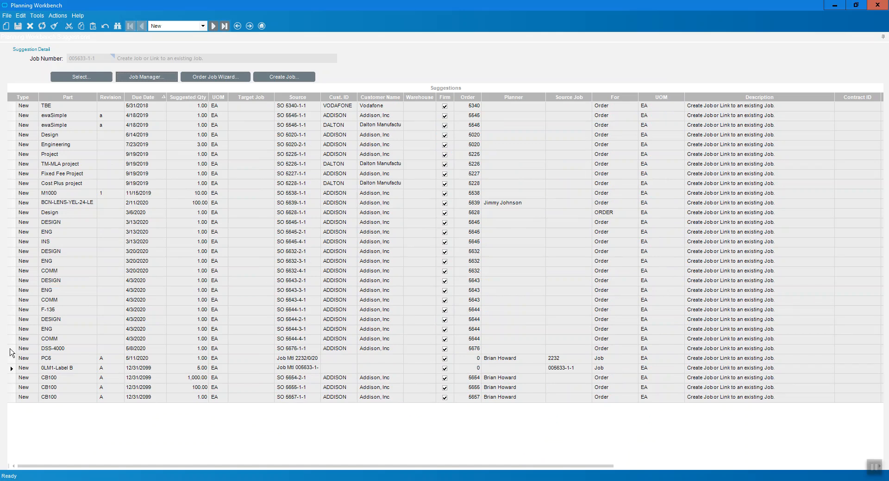
Step: Create a job from the DSS-4000 suggestion, numbering it by its order release, and maximize Job Entry
left_click(11, 349)
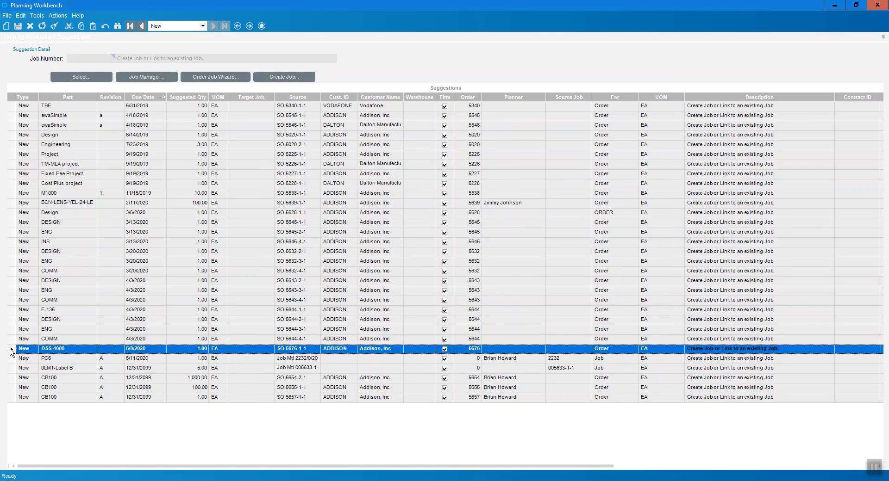
left_click(53, 351)
left_click(293, 353)
left_click(285, 77)
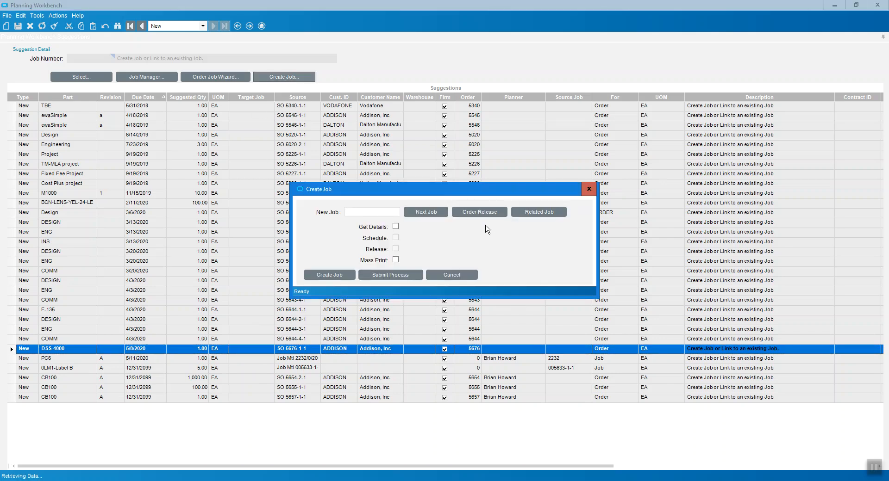
left_click(417, 219)
left_click(418, 218)
left_click(489, 214)
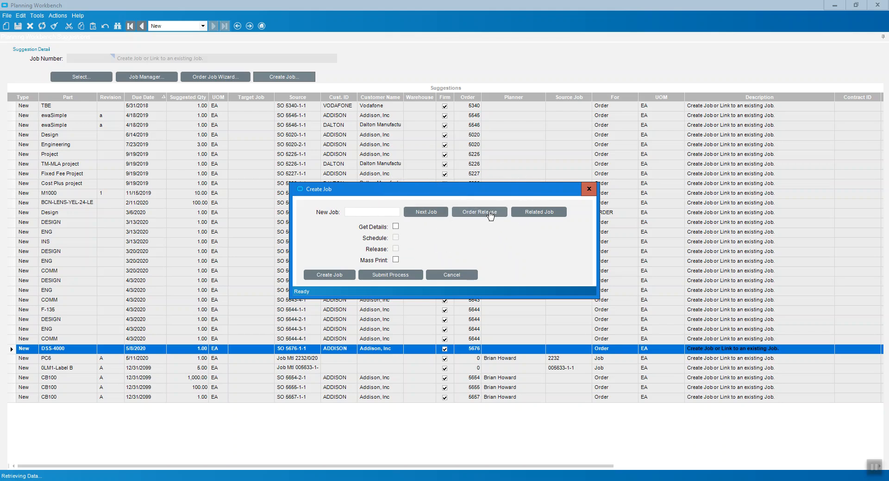
left_click(366, 213)
left_click(320, 276)
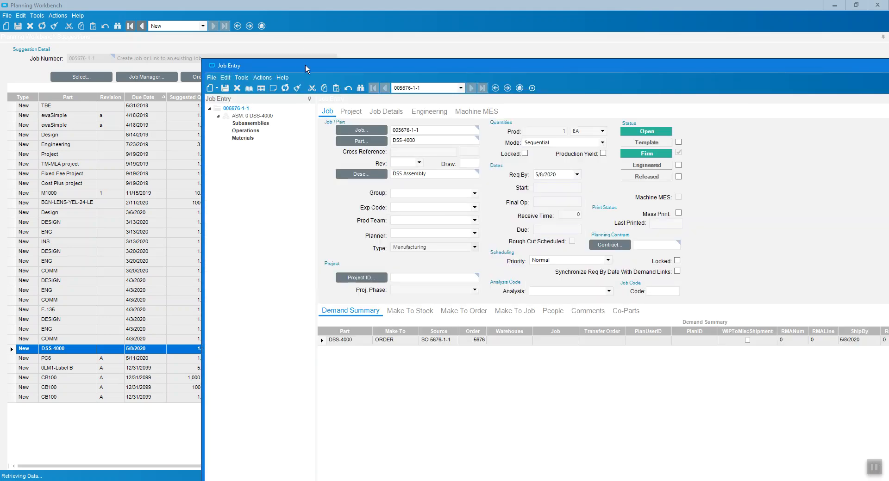
double_click(305, 67)
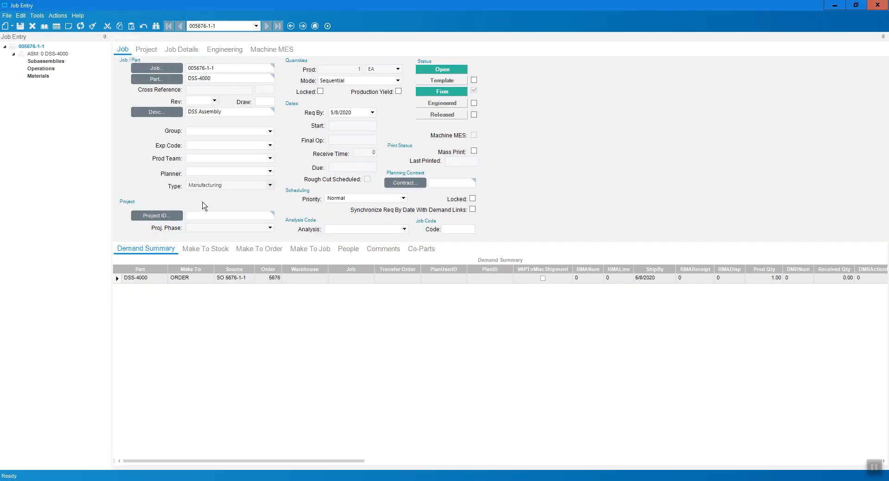
Step: Review the job's demand line for the sales order, its production quantity and its required-by date
left_click(182, 281)
left_click(271, 282)
left_click(362, 71)
left_click(347, 113)
Step: Get the details for the job's DSS-4000 assembly from the method of part DSS-1000, revision B
left_click(40, 71)
left_click(53, 55)
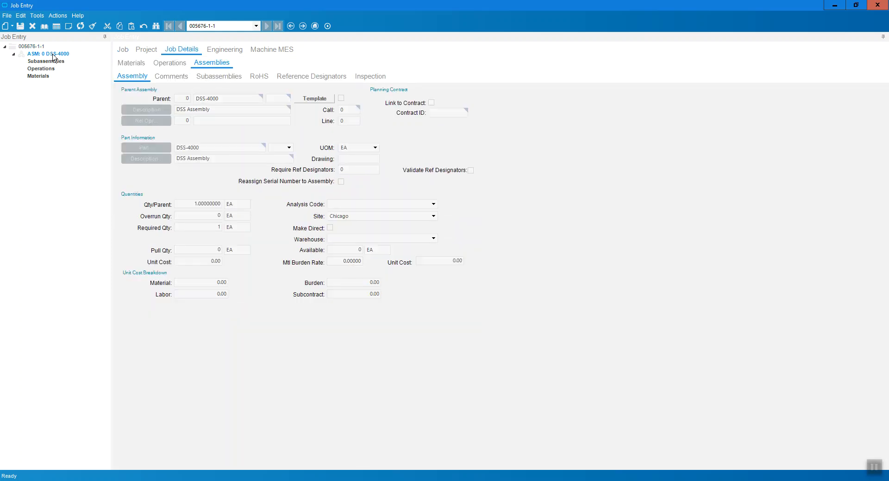
right_click(53, 56)
left_click(70, 82)
left_click(334, 158)
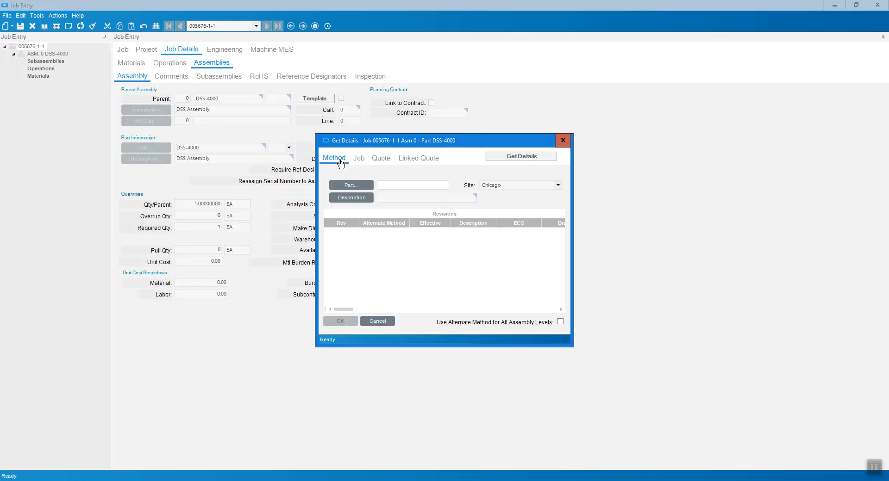
type("DSS-1000")
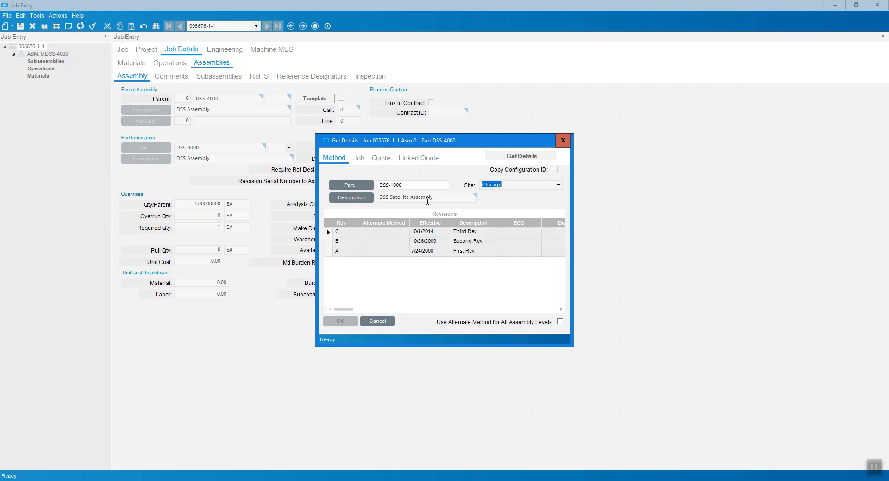
left_click(328, 242)
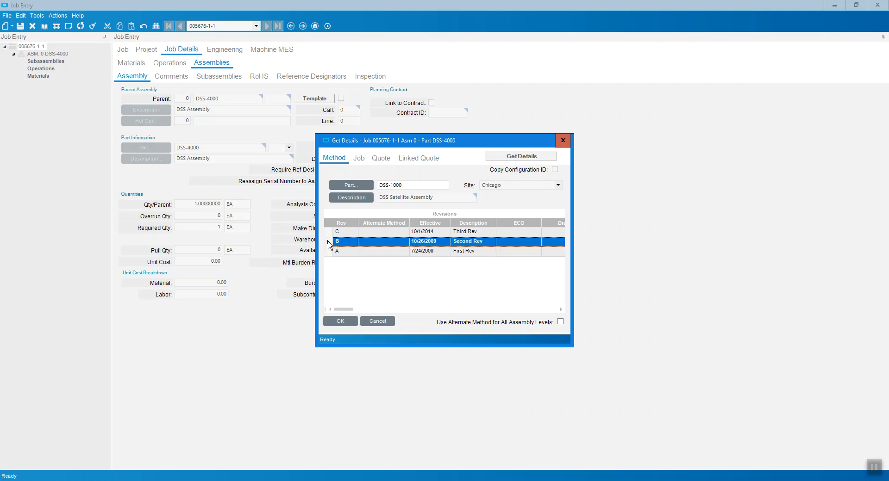
left_click(342, 322)
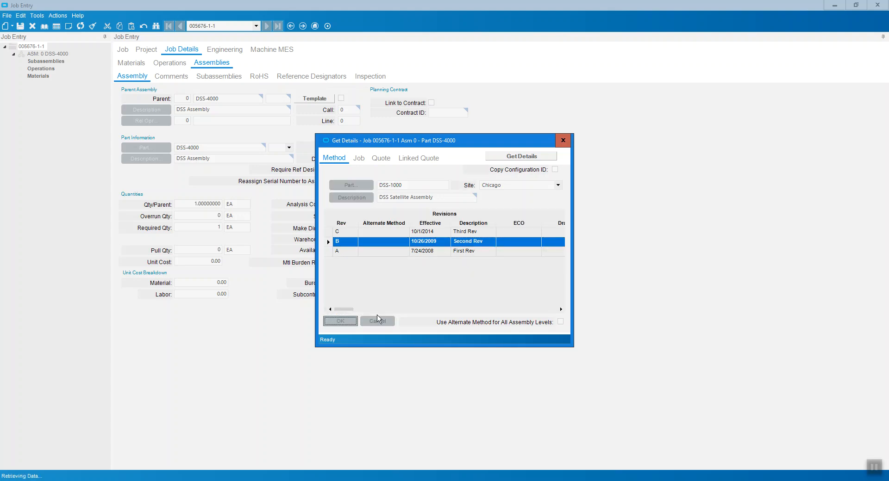
Step: Review the materials and operations brought into the assembly, return to the job header, and widen the job tree
left_click(22, 83)
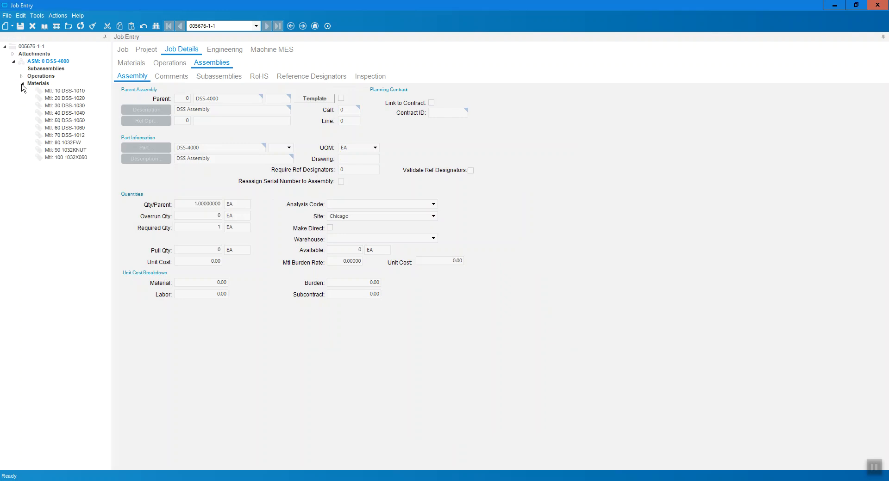
left_click(22, 77)
left_click(122, 51)
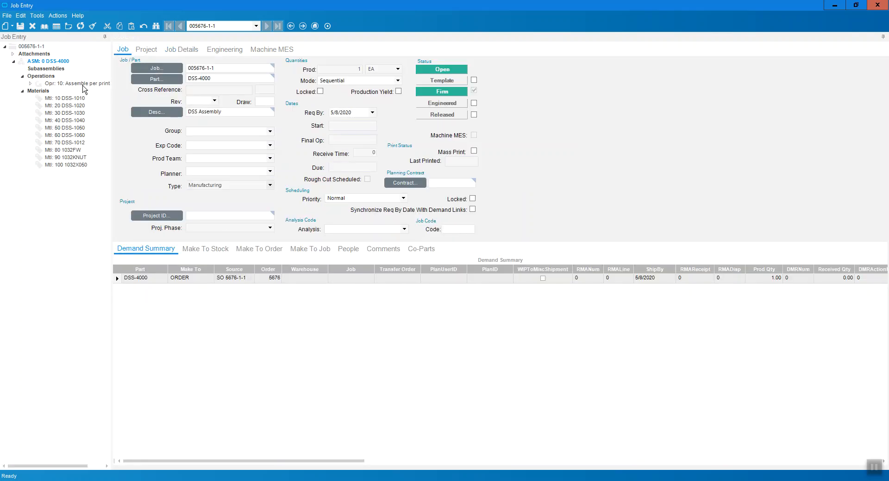
left_click_drag(113, 75, 136, 75)
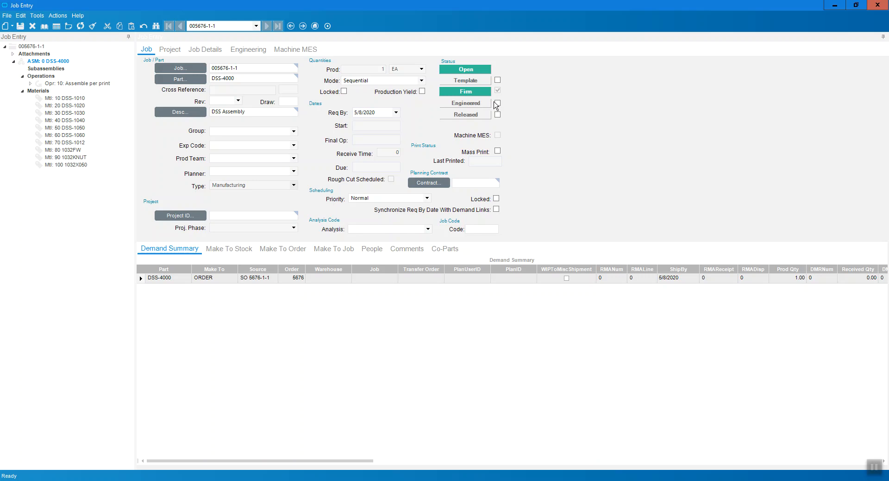
Step: Mark the job as engineered and released and schedule it backward from the due date 5/8/2020, 4:00 PM
left_click(498, 115)
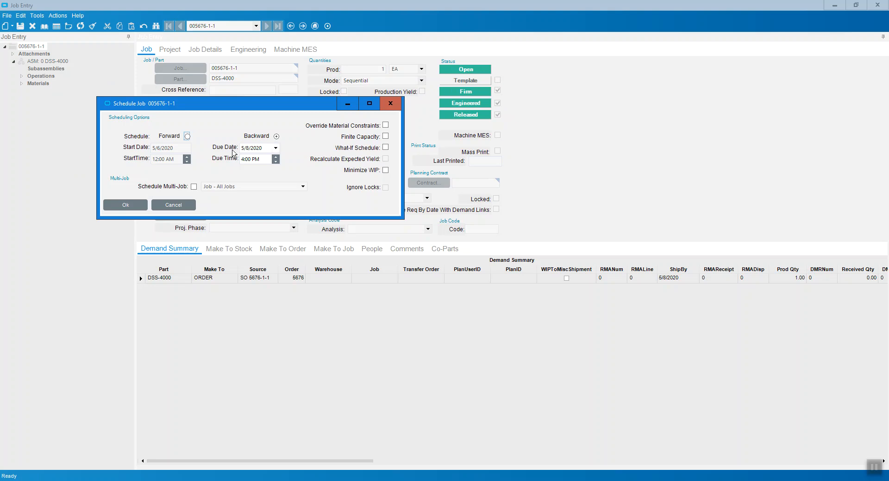
left_click(265, 137)
left_click(123, 206)
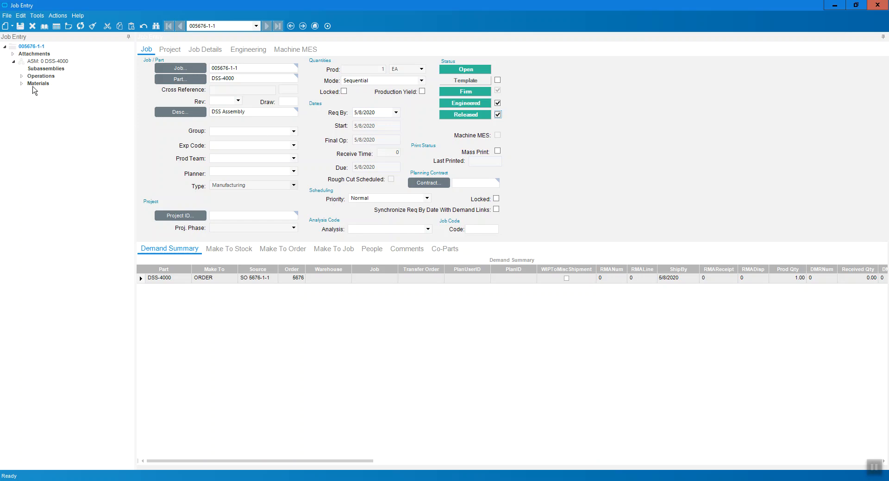
Step: Expand the scheduled job's materials and operations in the tree and check them along with the job header
left_click(22, 83)
left_click(22, 76)
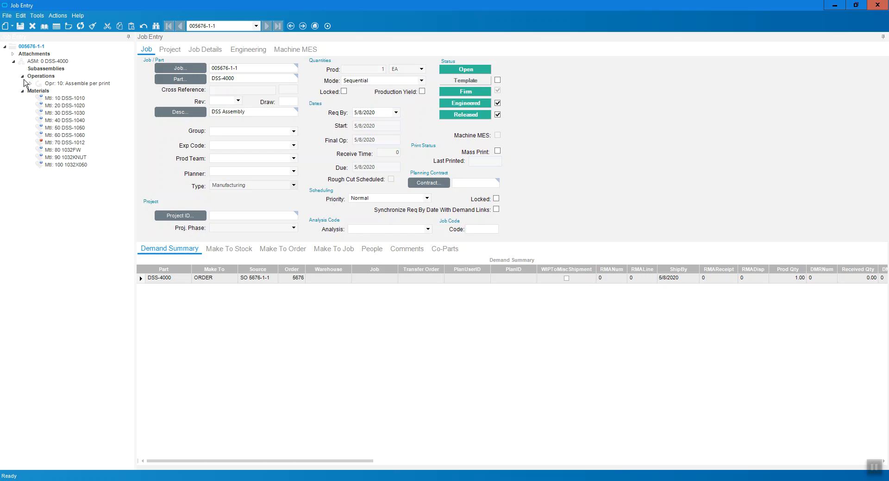
left_click(227, 74)
Step: Preview the Job Traveler as a PDF with the shipping schedule included, and close the report window
left_click(57, 16)
mouse_move(67, 37)
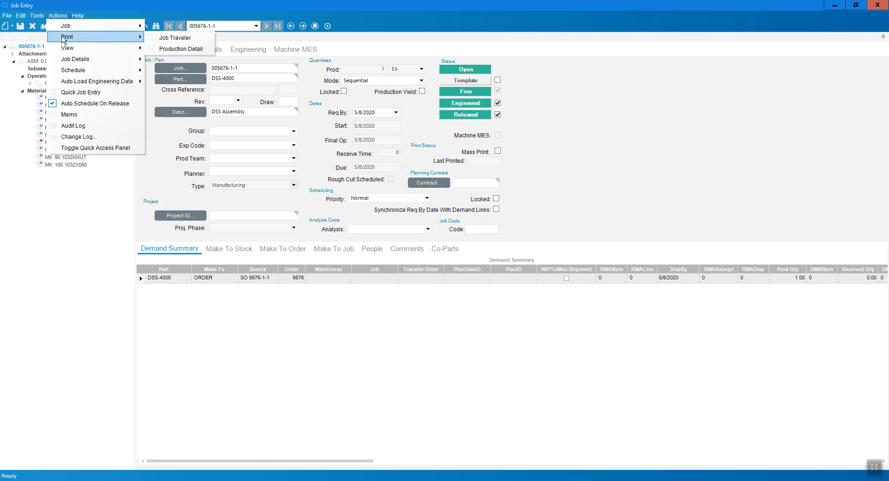
left_click(169, 37)
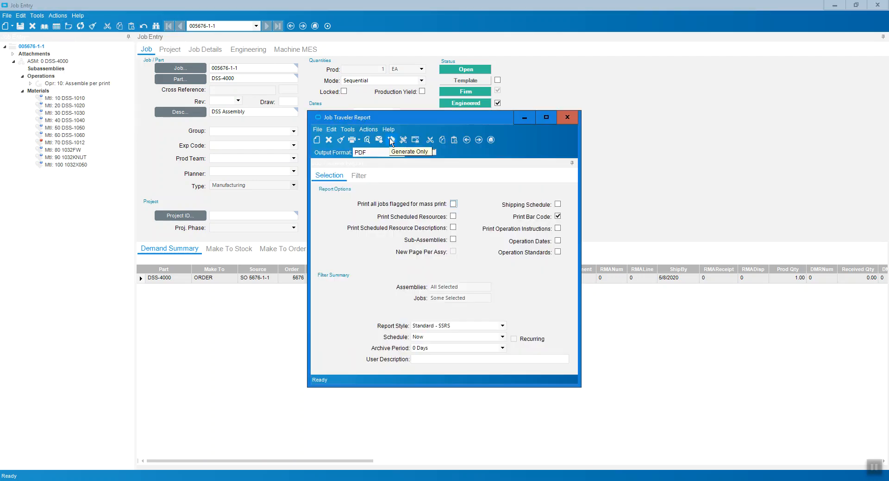
left_click(557, 205)
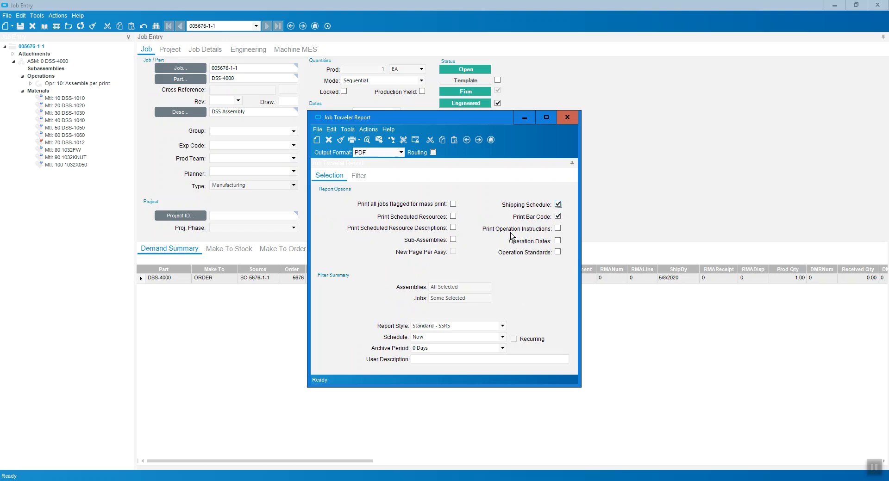
left_click(366, 141)
left_click(567, 118)
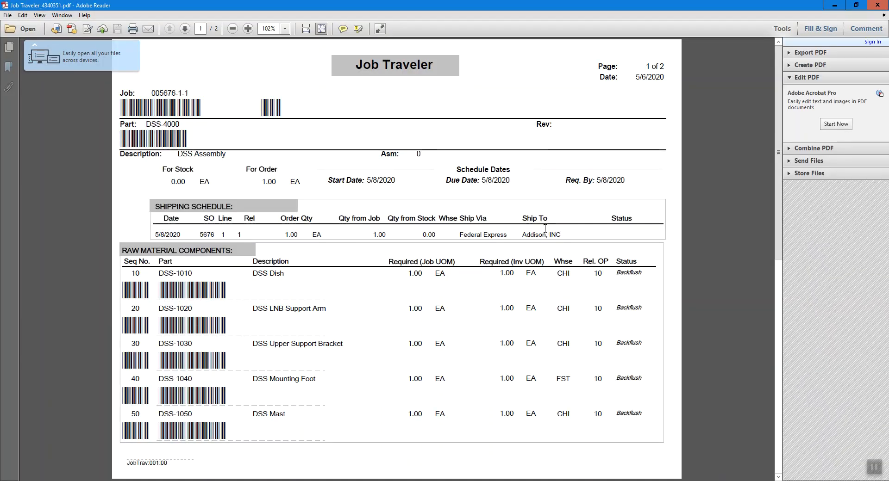
Step: Review both pages of the Job Traveler for its shipping schedule, raw materials and operations, and minimize the PDF
scroll(550, 234, "down", 2)
scroll(548, 230, "up", 2)
scroll(548, 230, "down", 2)
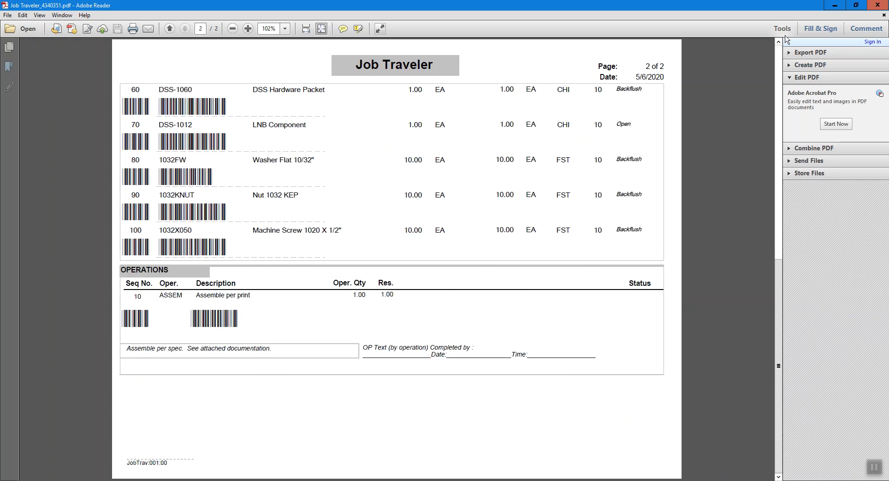
left_click(835, 5)
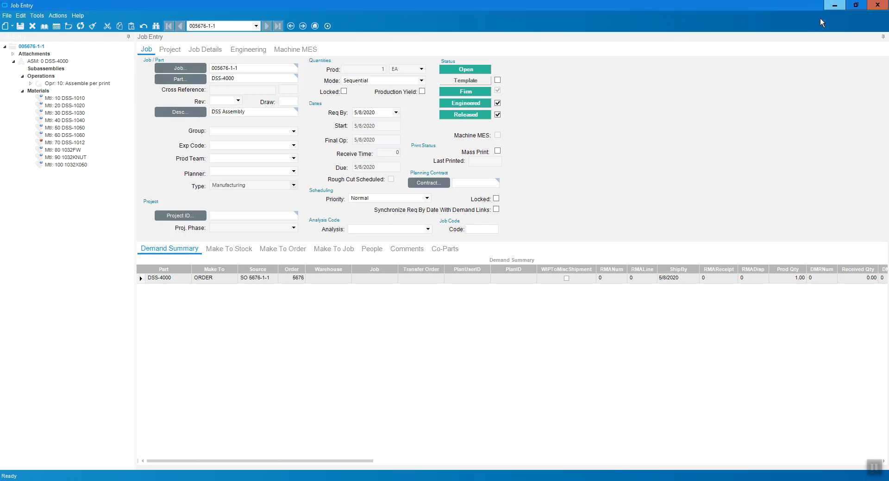
Step: Close Job Entry and the Planning Workbench to return to the production dashboard
left_click(877, 5)
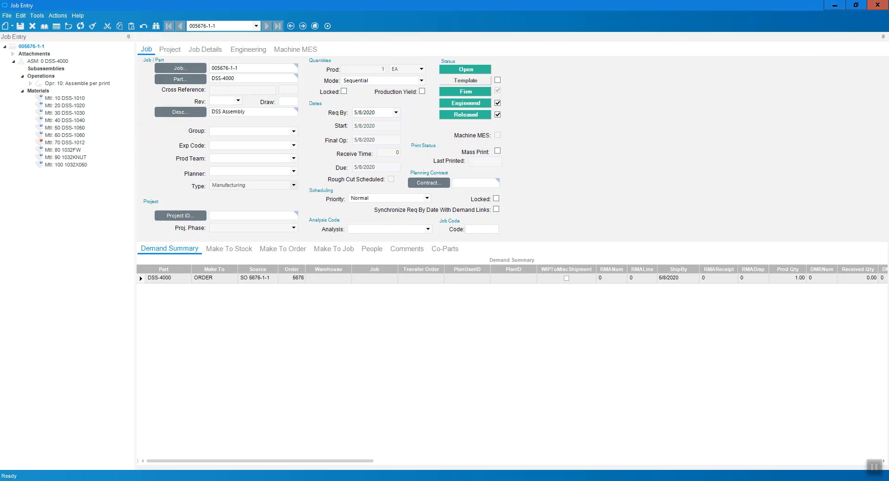
left_click(589, 190)
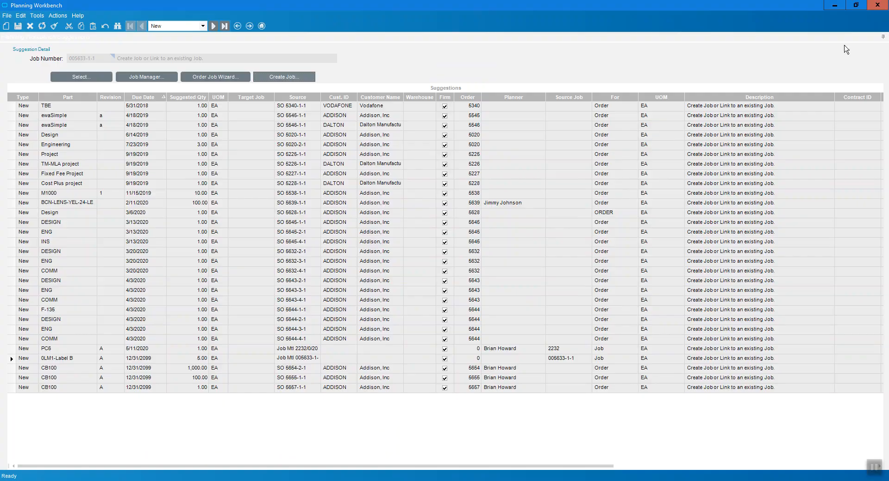
left_click(877, 5)
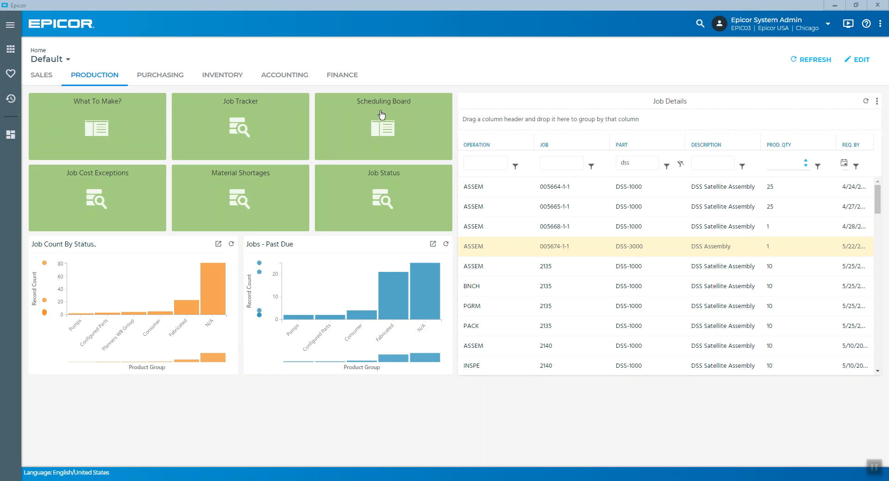
Step: Open Purchase Order Suggestion Entry from the purchasing dashboard to see what needs to be bought, and maximize its window
left_click(157, 75)
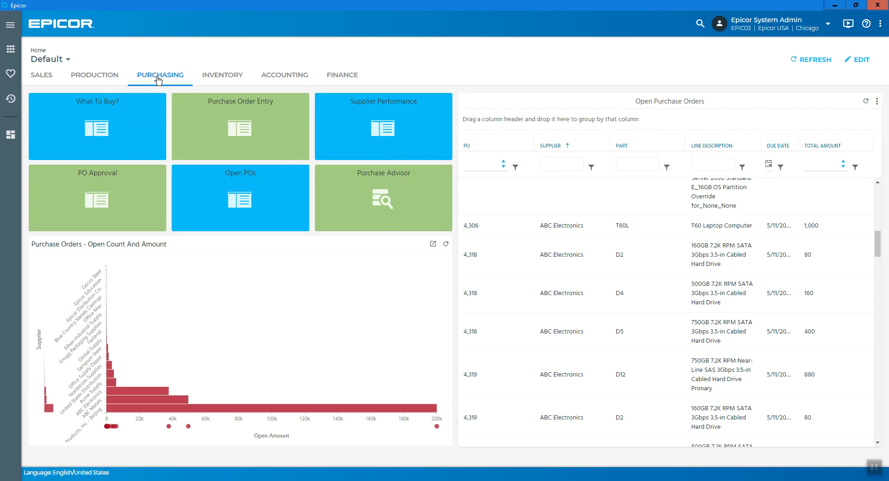
left_click(667, 108)
left_click(99, 128)
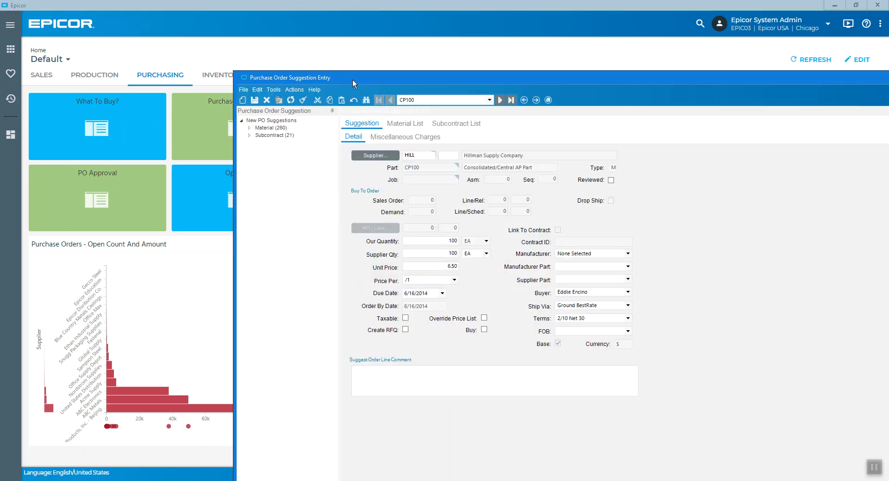
double_click(352, 80)
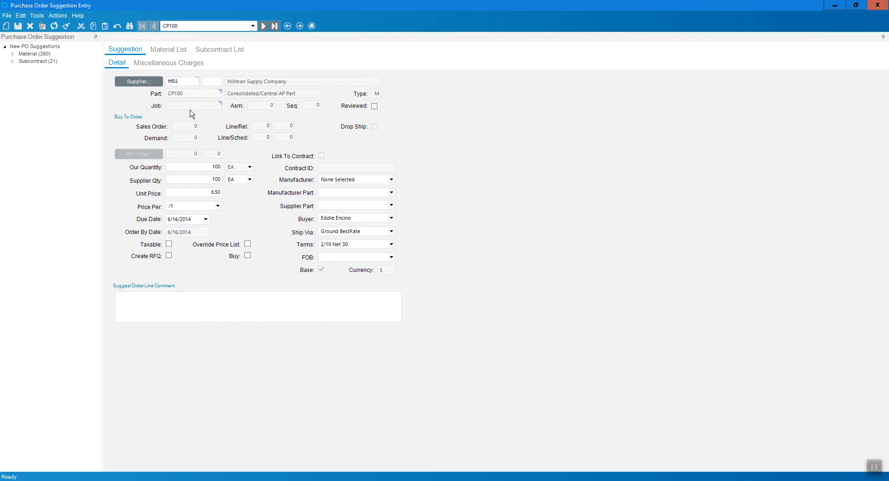
Step: In the list of material suggestions, expand the ABC Metals group and mark both DSS-1012 suggestions to buy
left_click(172, 54)
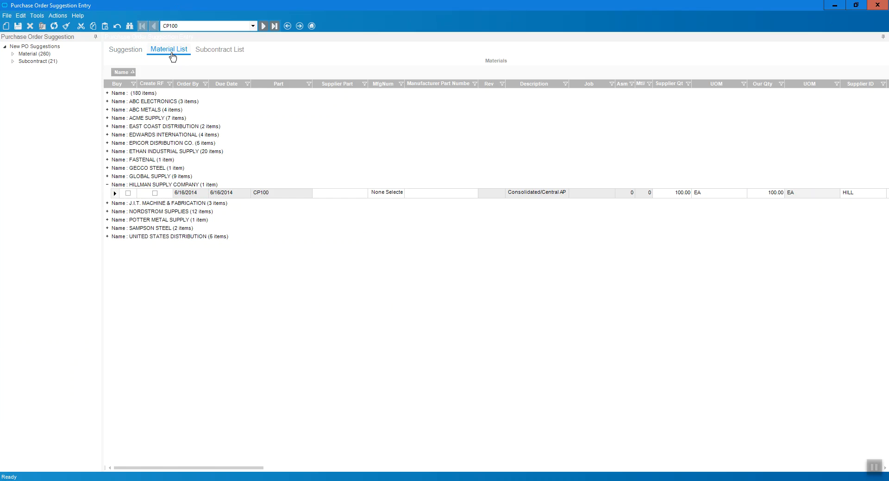
left_click(107, 185)
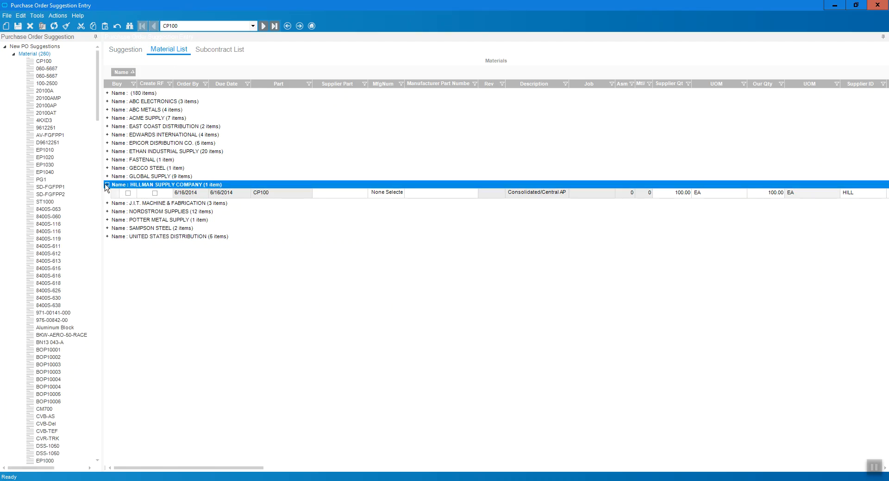
left_click(108, 185)
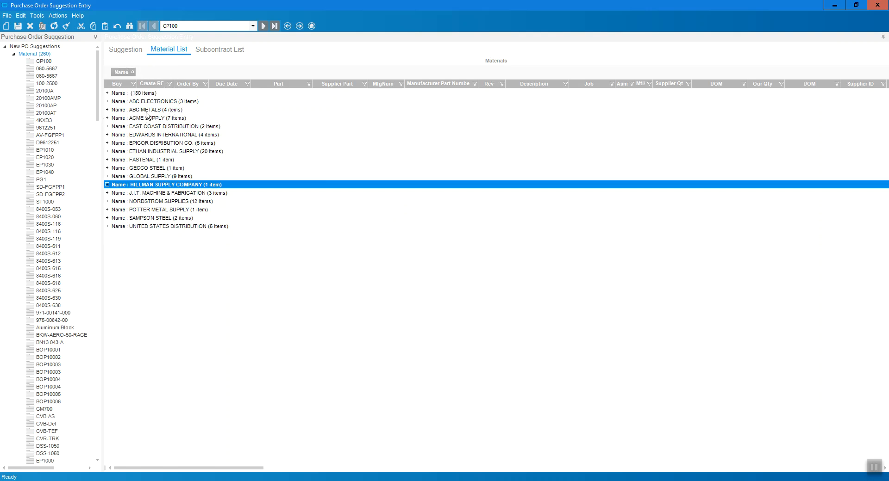
left_click(107, 110)
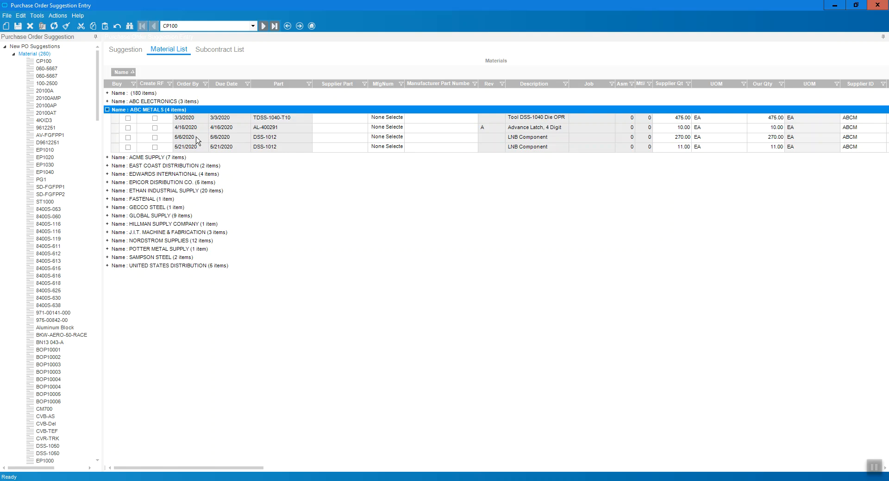
left_click(267, 141)
left_click(128, 138)
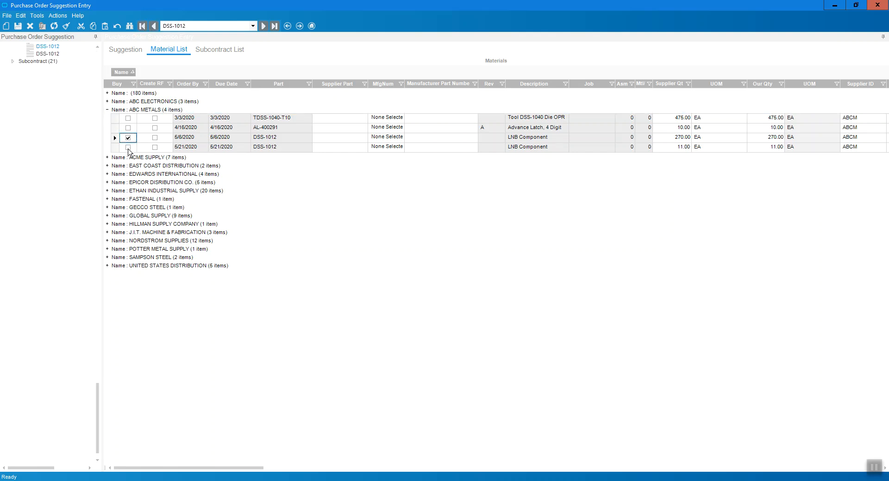
left_click(128, 147)
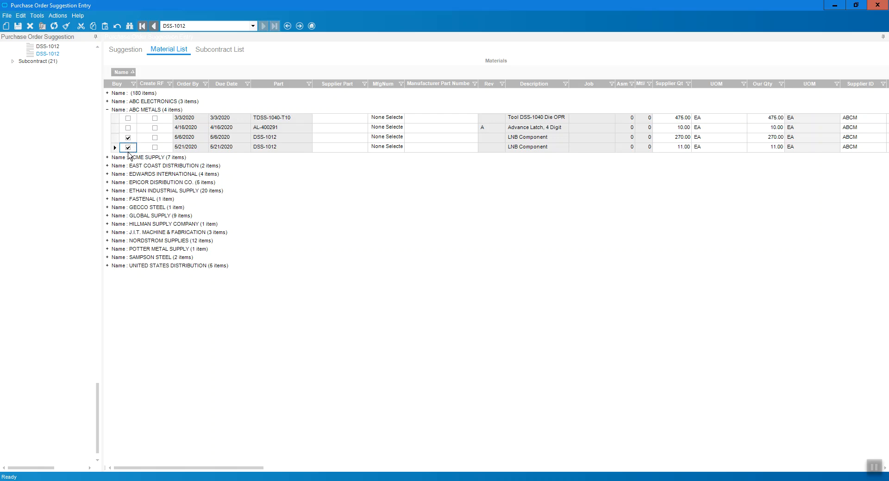
Step: Generate purchase orders for all buyers from the marked suggestions and close Purchase Order Suggestion Entry
left_click(57, 16)
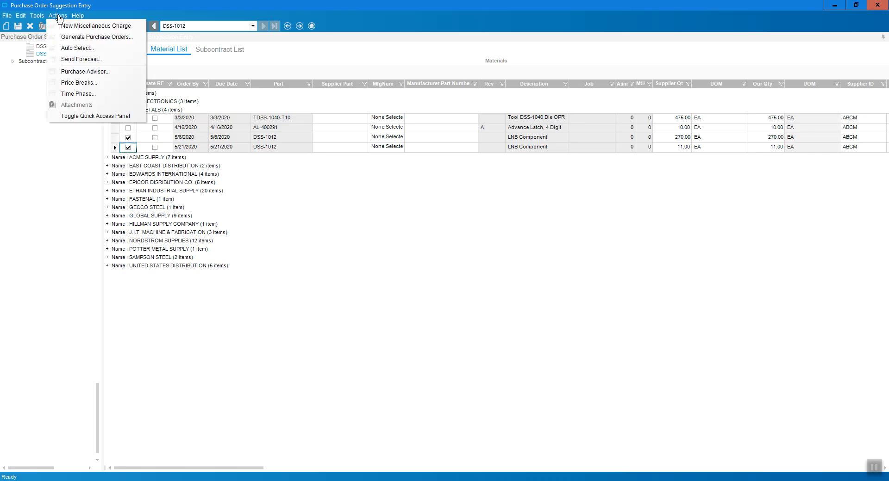
left_click(70, 39)
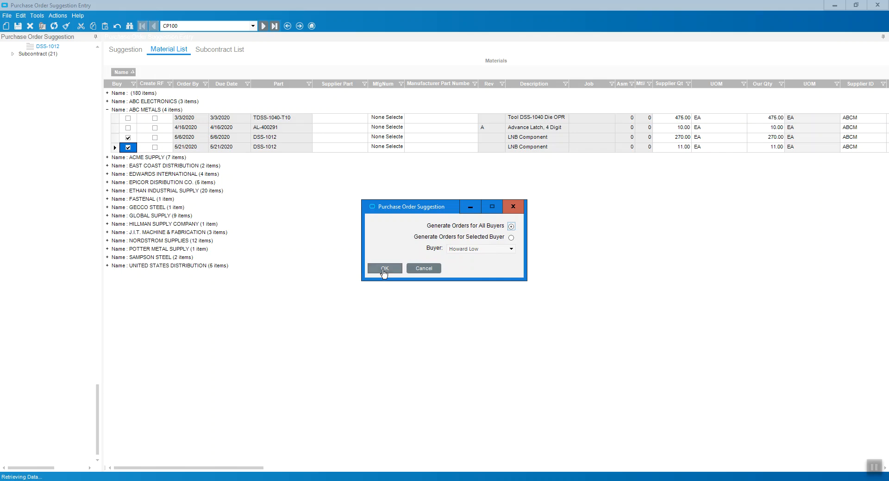
left_click(384, 269)
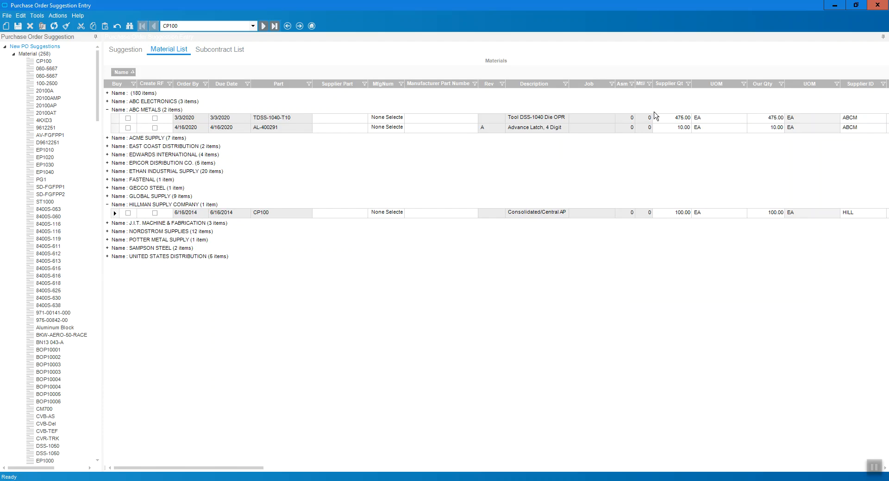
left_click(876, 6)
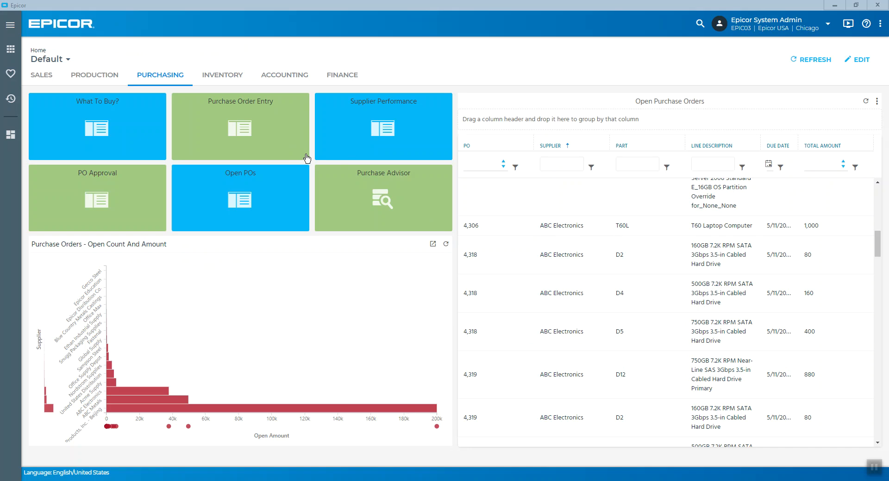
Step: Refresh the open purchase orders list and filter it by supplier "ABC M" and part "DSS"
left_click(866, 102)
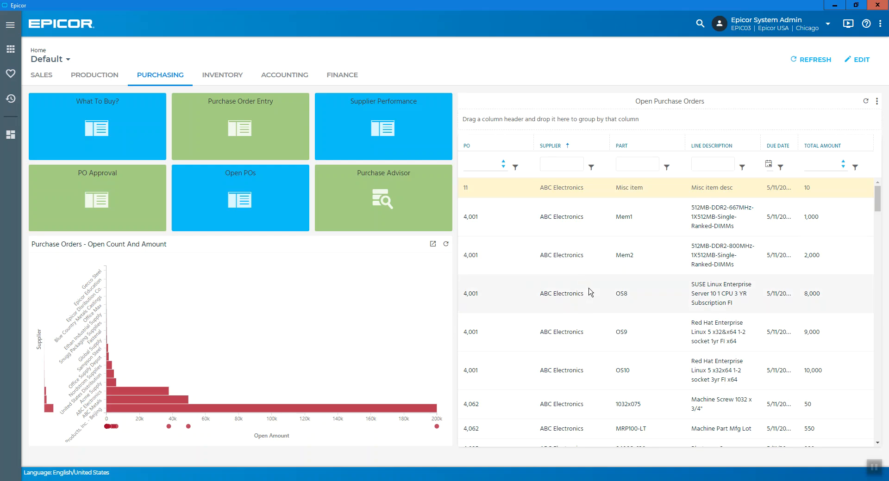
left_click(561, 169)
type("ABC M")
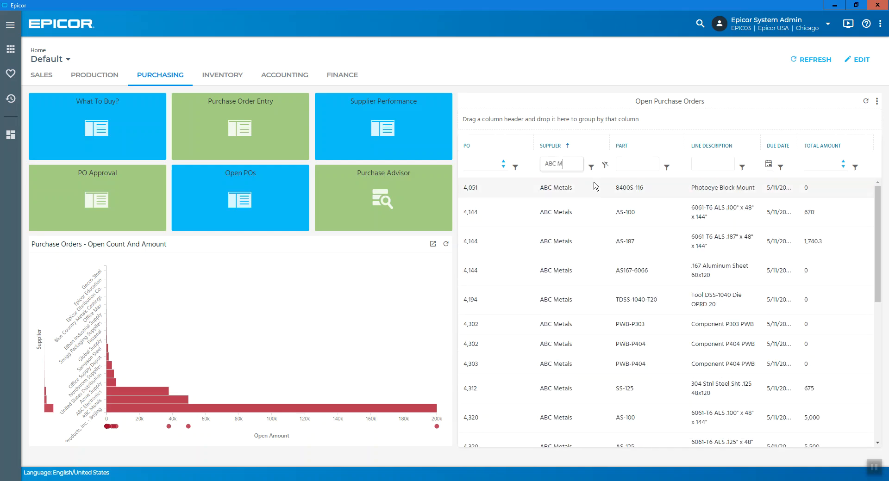
scroll(616, 319, "down", 5)
scroll(641, 368, "up", 3)
scroll(641, 368, "down", 3)
scroll(641, 368, "up", 3)
scroll(639, 359, "down", 1)
left_click(632, 164)
type("DSS")
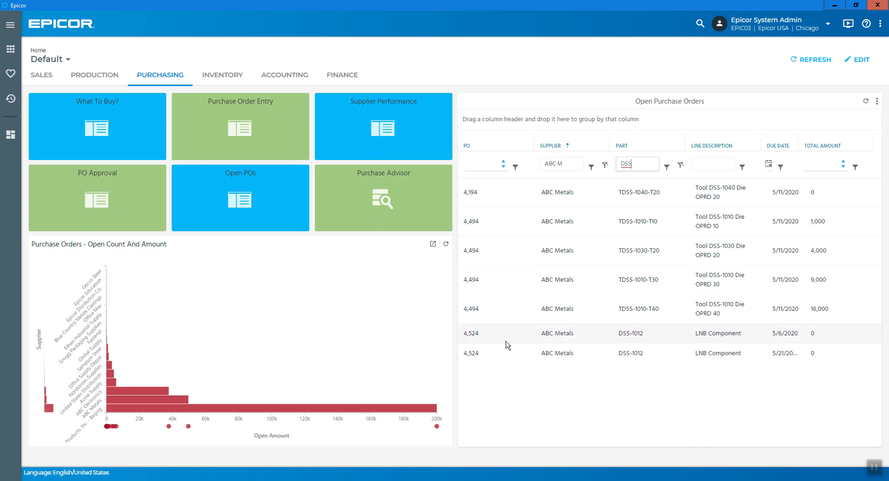
Step: Look up the number of the ABC Metals order for part DSS-1012 and load that order in Purchase Order Entry
left_click(467, 336)
left_click(232, 129)
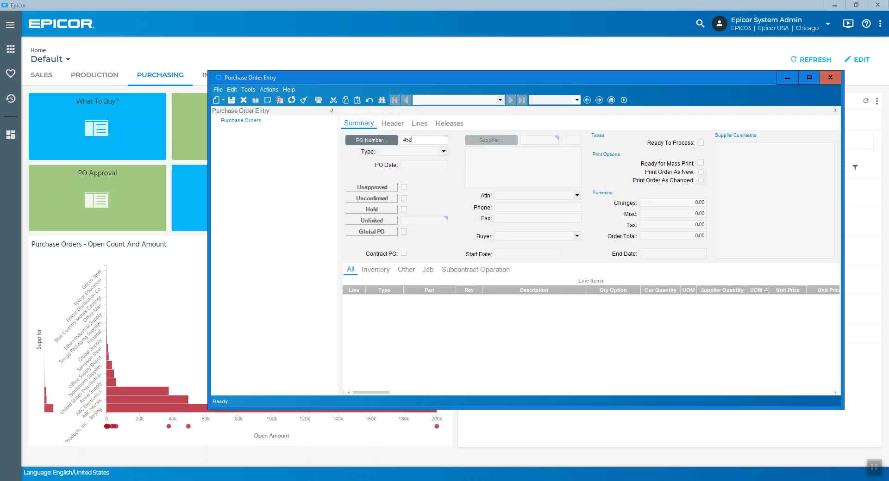
key("Tab")
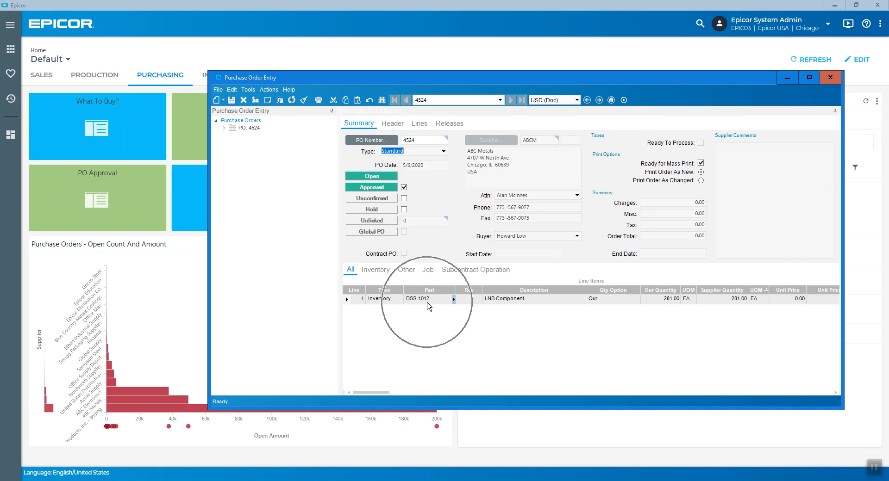
Step: Review the quantity on the order's DSS-1012 line and the list of its releases, and close Purchase Order Entry
left_click(667, 304)
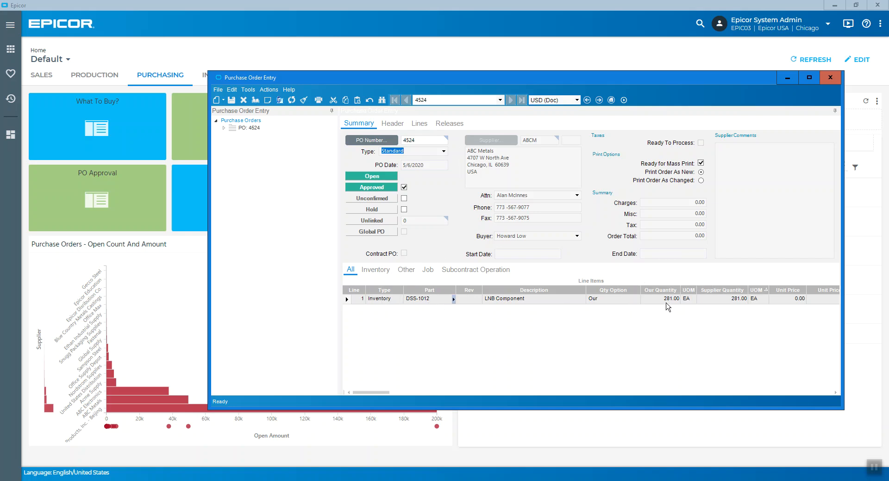
left_click(224, 128)
left_click(232, 136)
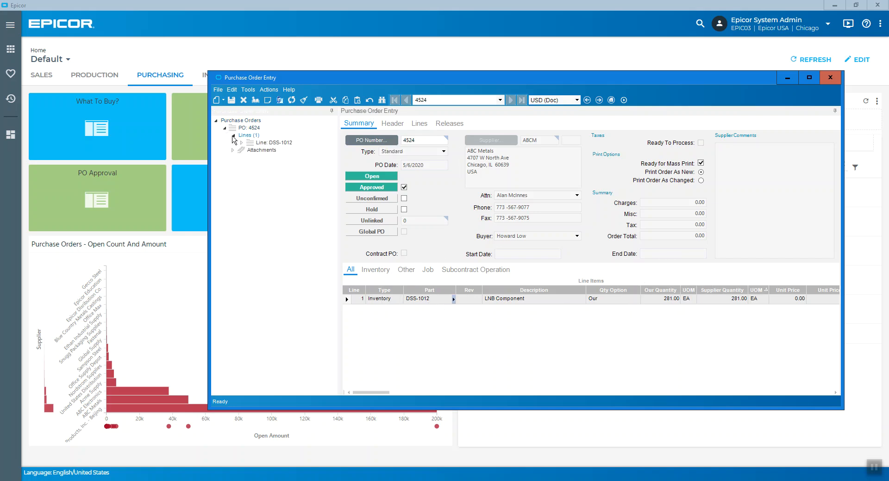
left_click(241, 142)
left_click(251, 150)
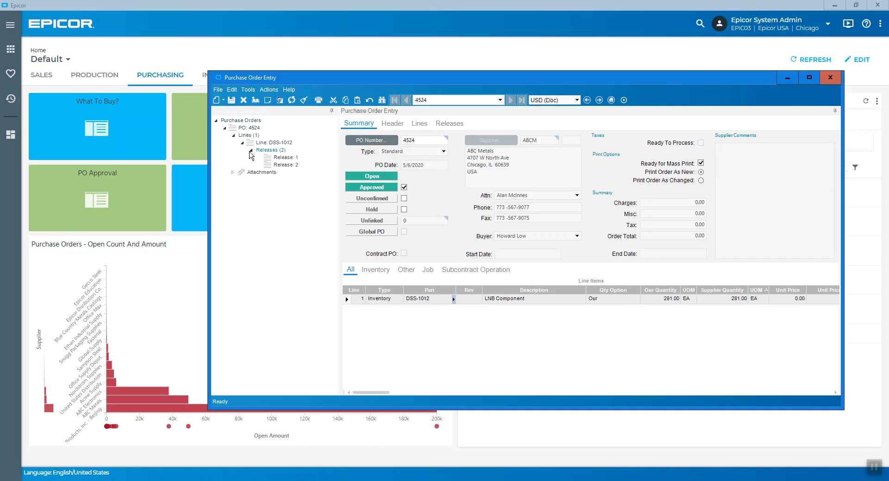
left_click(289, 158)
left_click(374, 137)
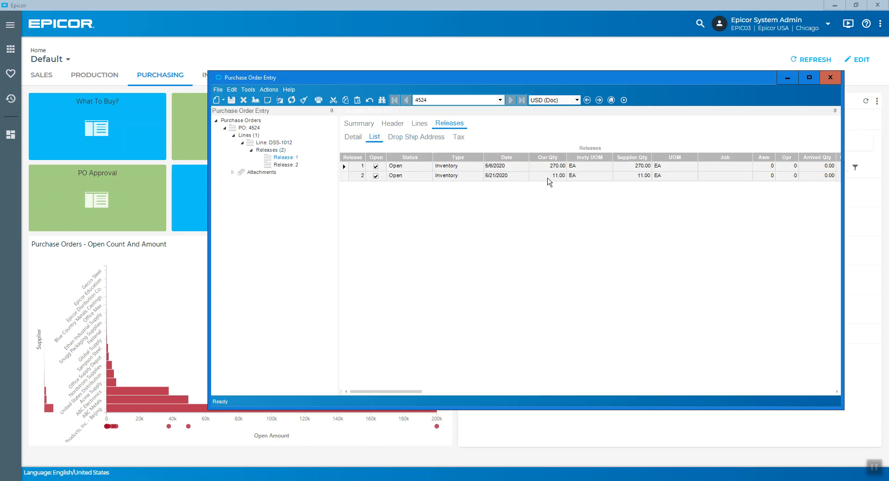
left_click(830, 78)
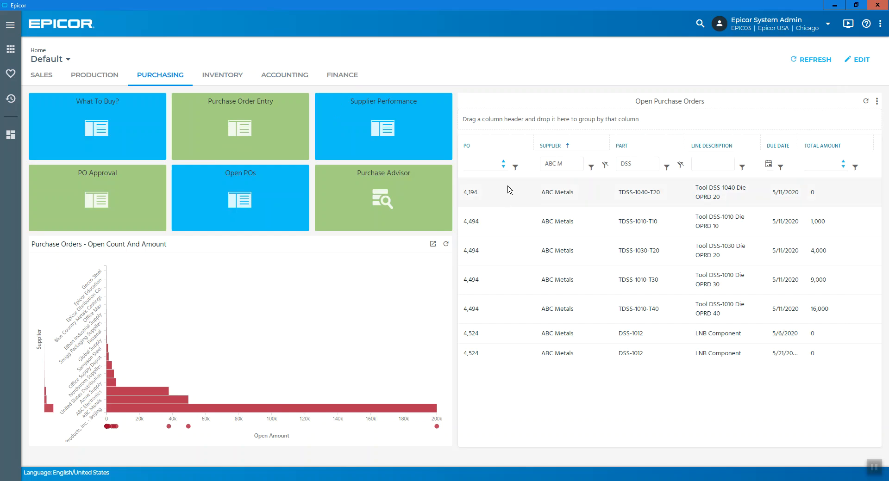
Step: Open Receipt Entry from the inventory dashboard, maximize its window and start a new receipt
left_click(235, 76)
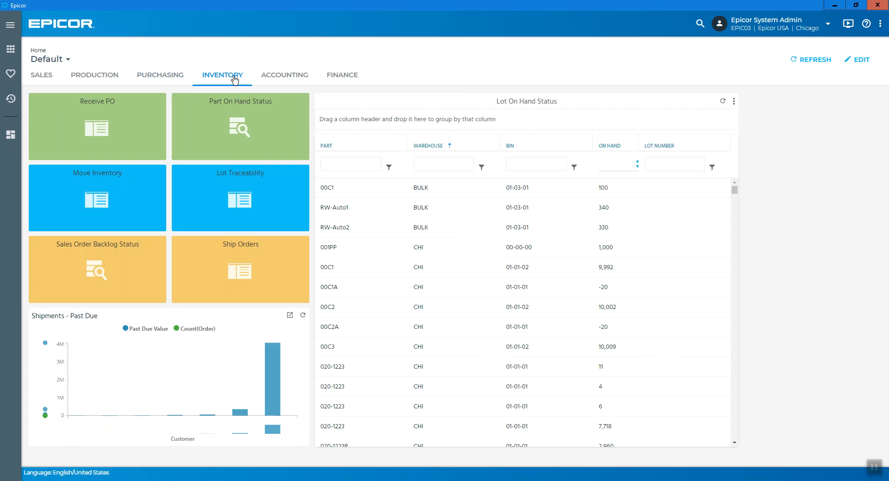
left_click(101, 130)
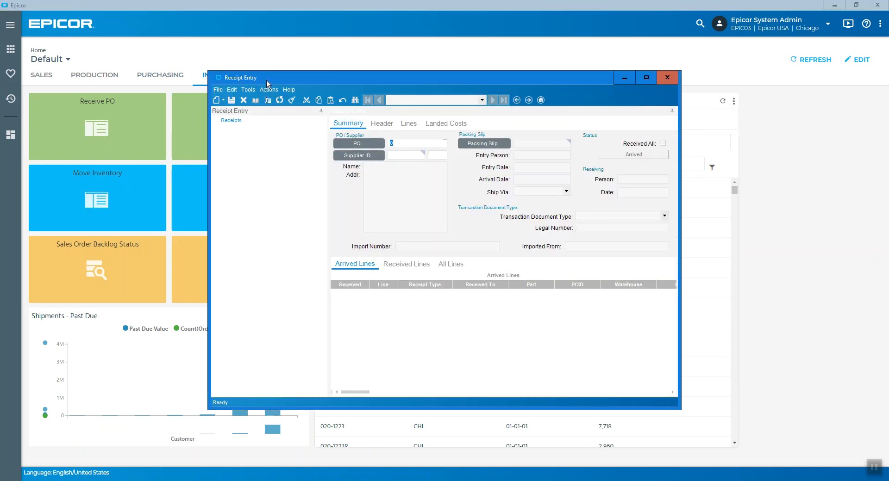
double_click(267, 82)
left_click(13, 26)
left_click(18, 37)
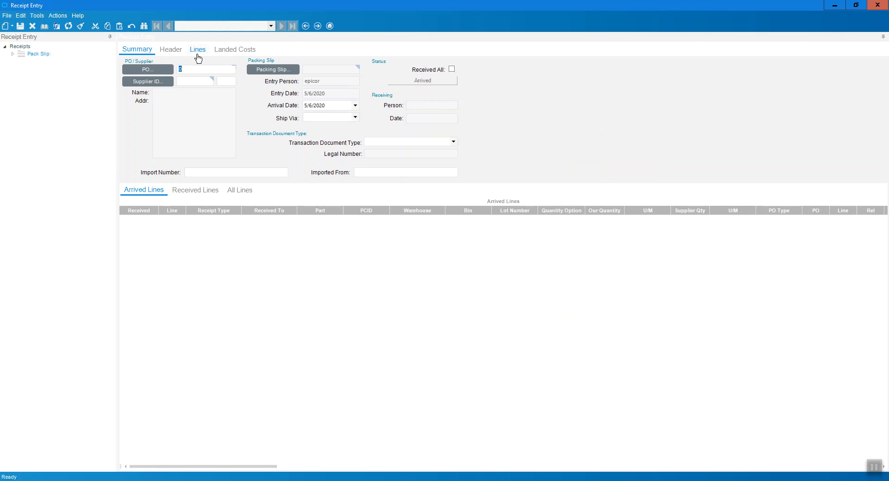
Step: Enter the ABC Metals purchase order number on the receipt and set the packing slip to 45-24
type("4524")
key("Tab")
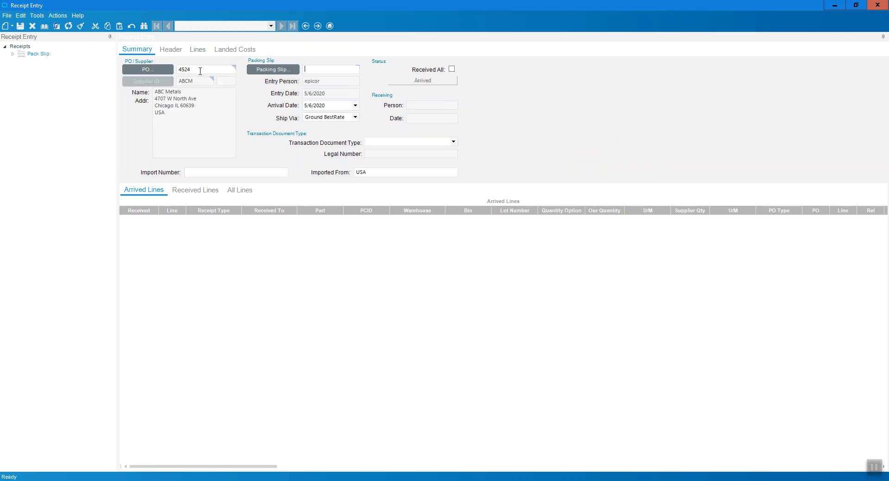
left_click(323, 68)
key("Tab")
Step: Open Mass Receipts full screen, select both DSS-1012 purchase order releases and bring them in as receipt lines
left_click(58, 17)
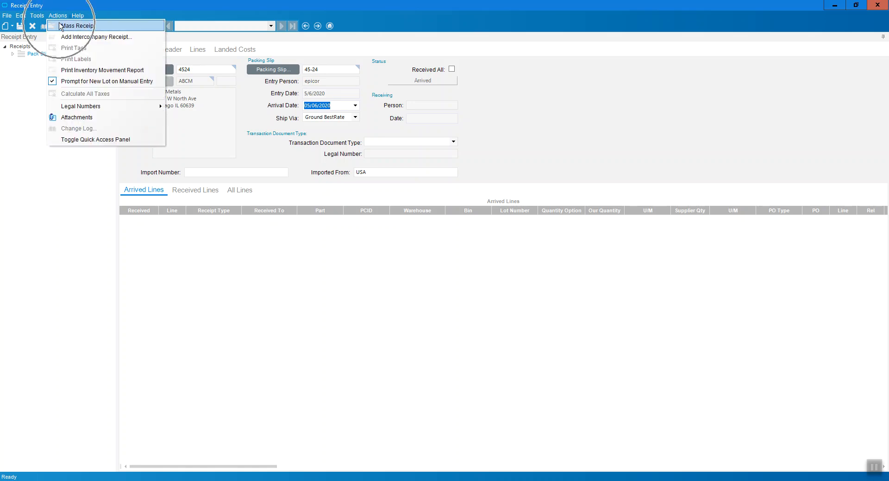
left_click(71, 26)
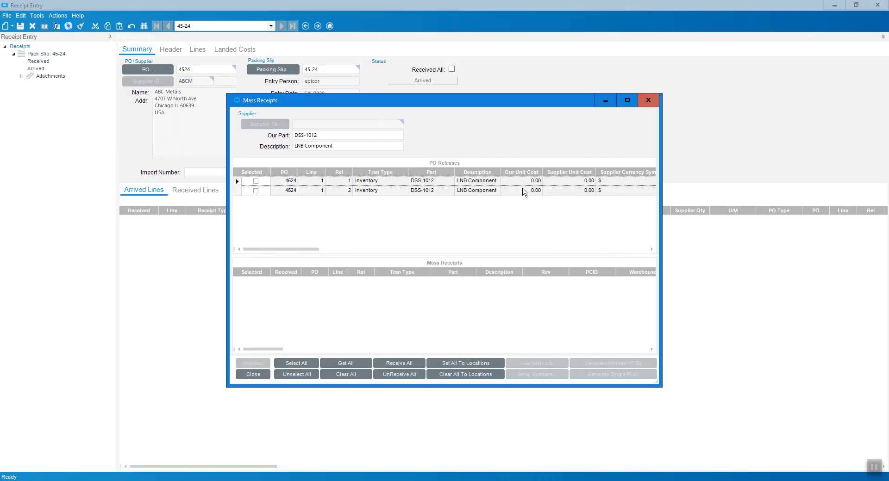
double_click(530, 106)
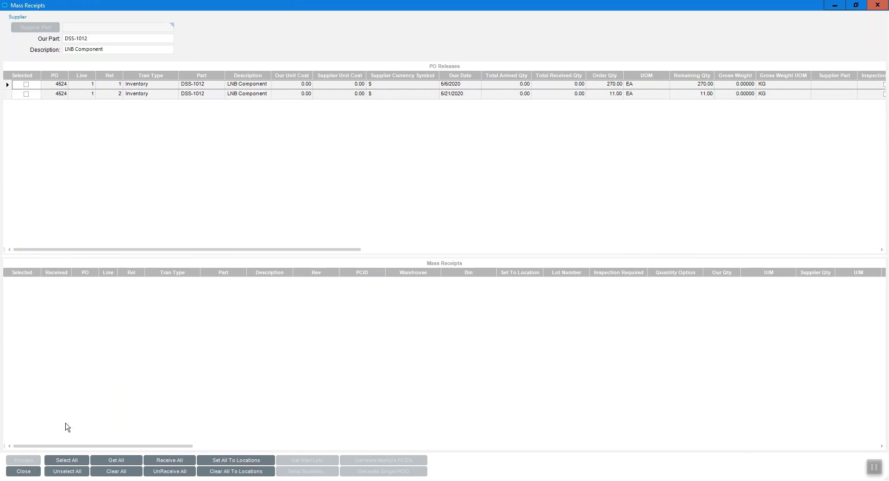
left_click(68, 461)
left_click(69, 462)
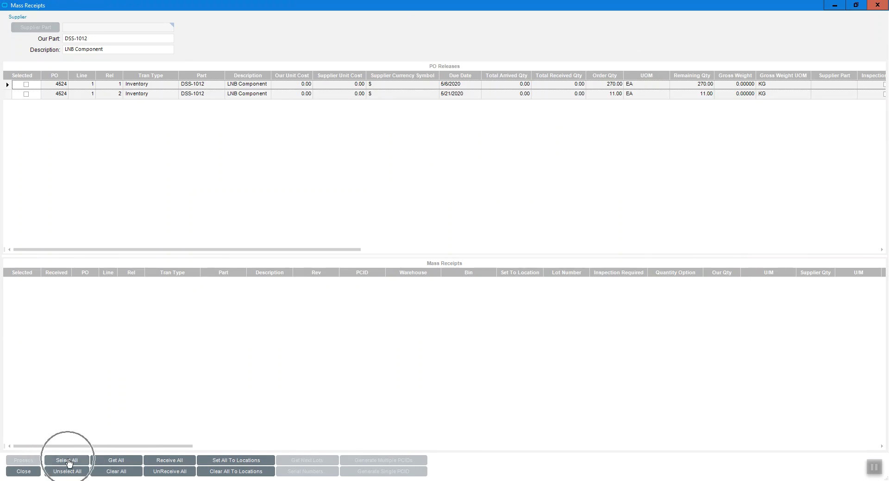
left_click(113, 463)
left_click(724, 292)
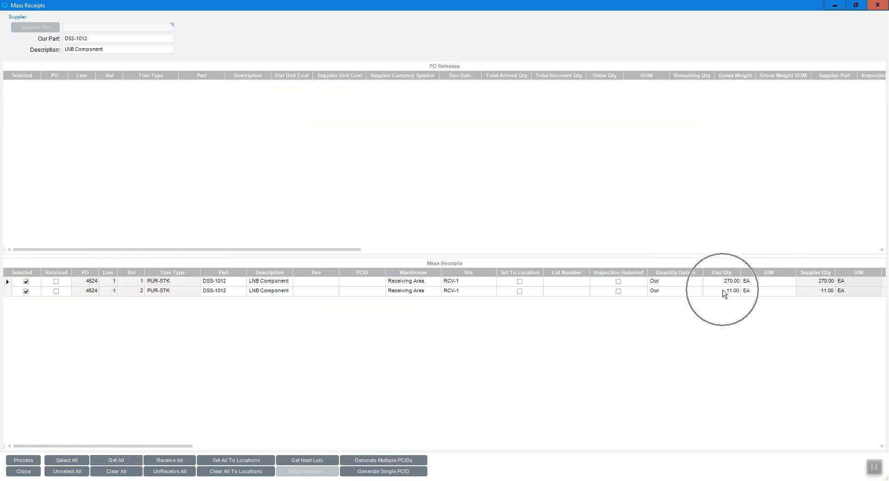
Step: Mark both receipt lines as received and set to location, with bin 00-00-00 for release 1 and 01-01-01 for release 2
left_click(168, 461)
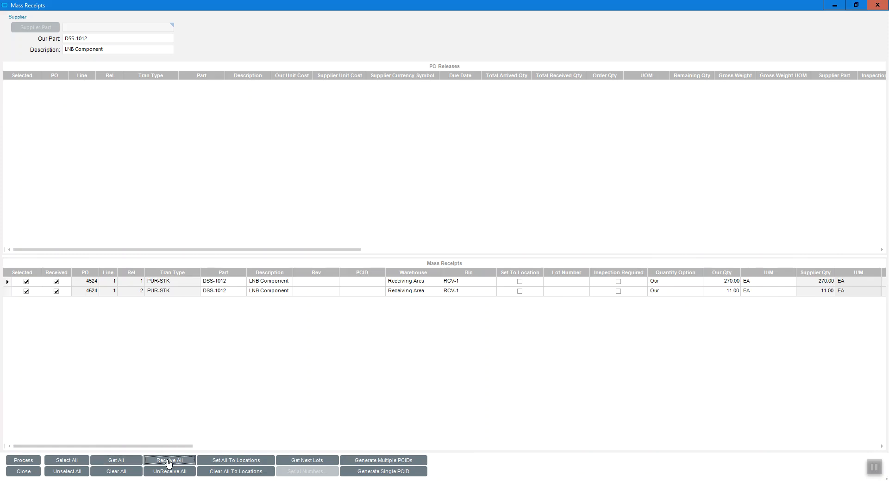
left_click(219, 464)
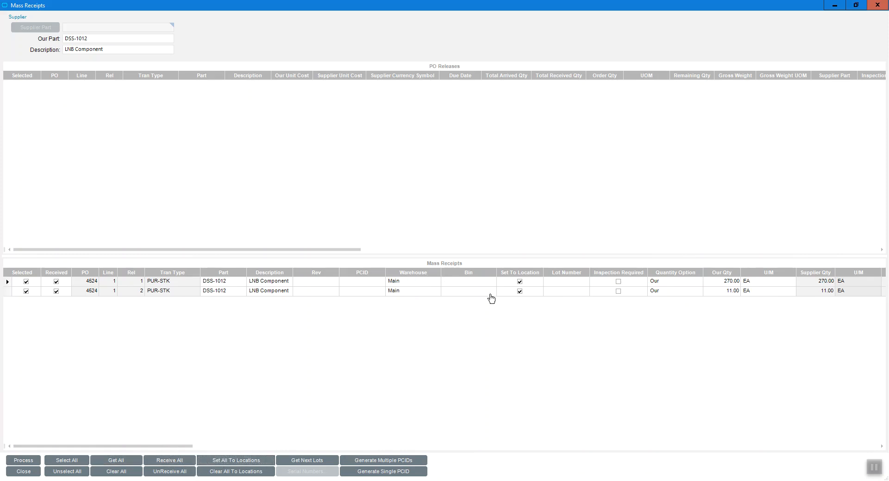
left_click(454, 281)
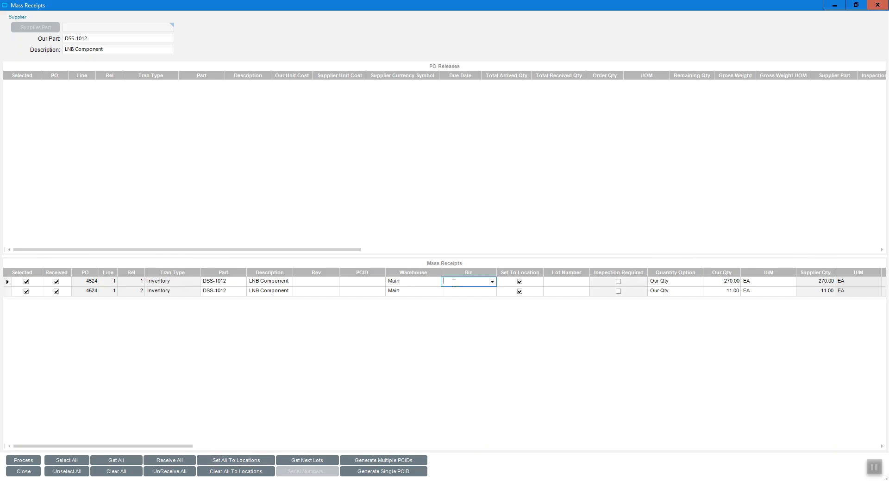
left_click(492, 283)
left_click(493, 292)
left_click(493, 291)
left_click(479, 311)
Step: Assign lot number A000A to the release 1 receipt line and create it as a new lot
mouse_move(178, 449)
left_mouse_down()
mouse_move(188, 449)
mouse_move(171, 450)
left_mouse_up()
left_click(573, 283)
left_click(571, 292)
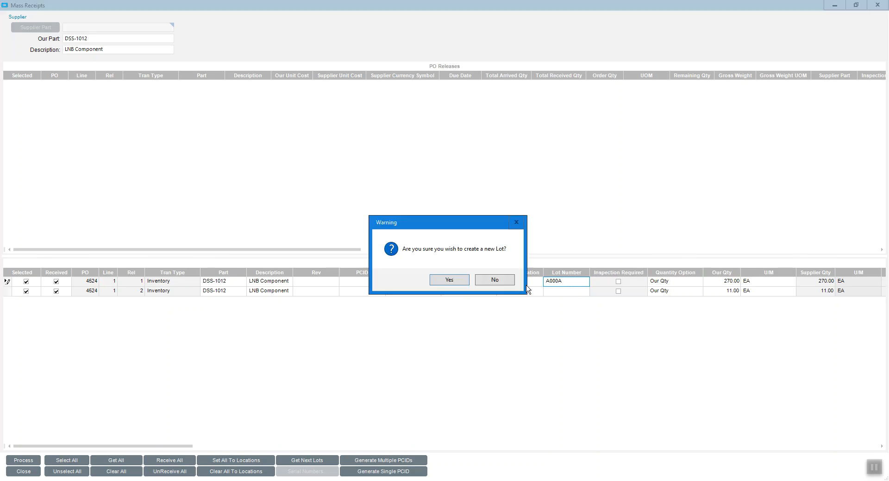
left_click(455, 281)
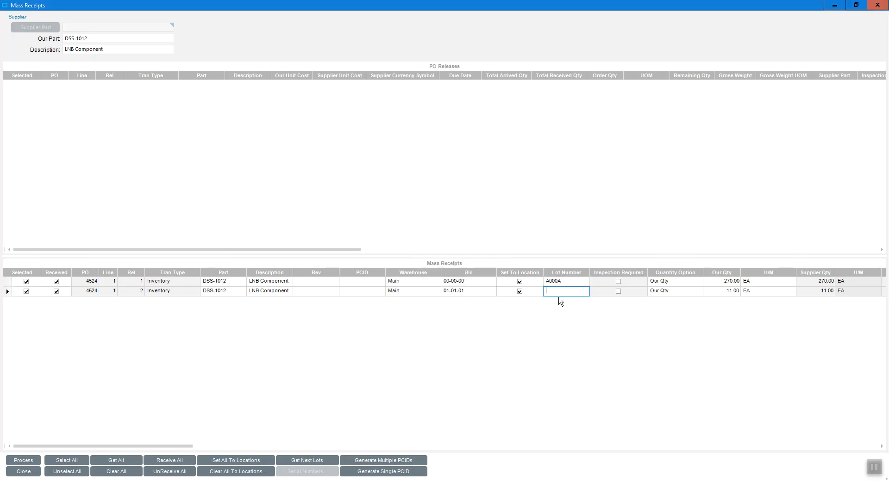
Step: Assign new lot B000BA to the release 2 receipt line and process the mass receipts
type("B000BA")
left_click(557, 290)
left_click(33, 461)
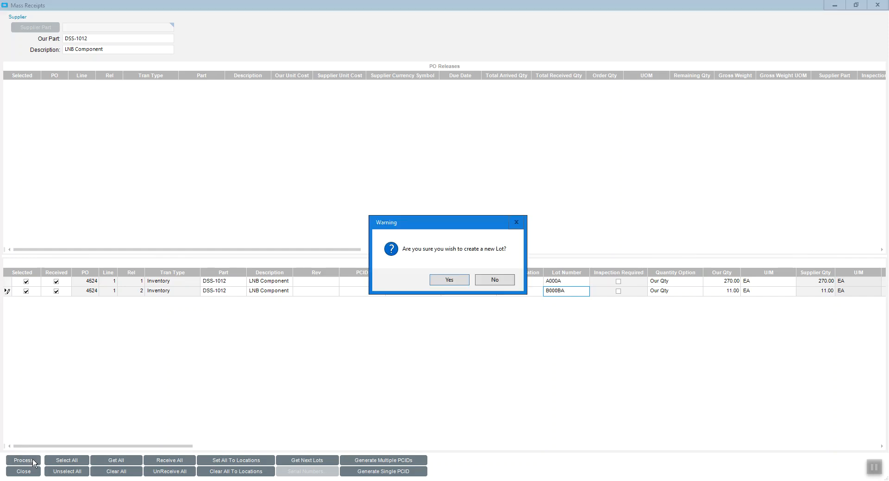
left_click(449, 281)
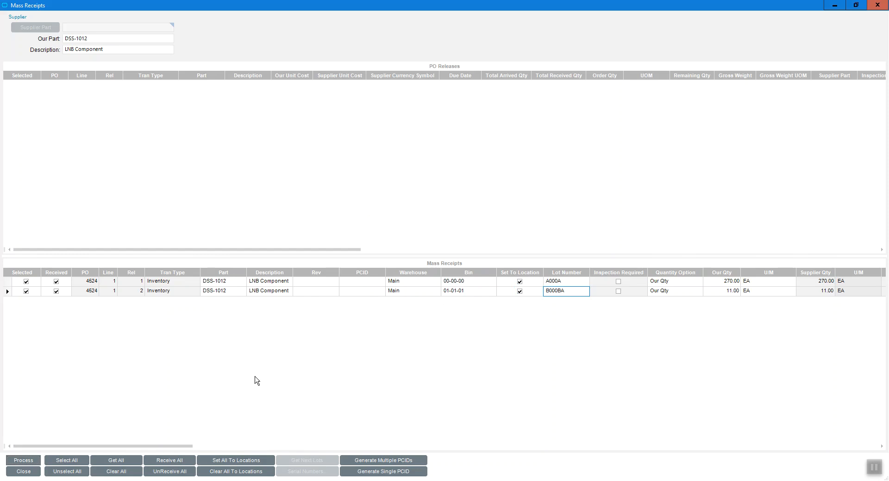
left_click(15, 459)
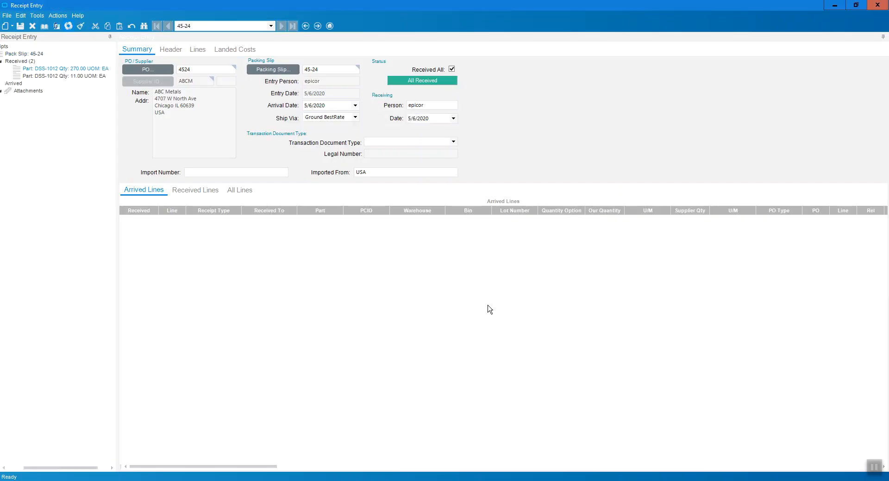
Step: Review the warehouse, bin and lot number on all lines of the receipt and close Receipt Entry
left_click(234, 190)
left_click(270, 220)
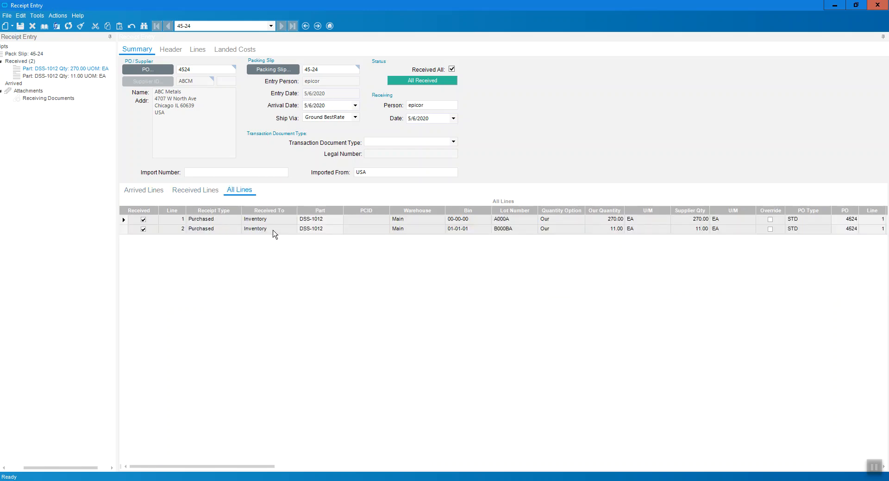
left_click(505, 221)
left_click(468, 228)
left_click(877, 5)
Step: Refresh Lot On Hand Status, filter the parts by DSS to check the received DSS-1012 lots, and clear the filter
left_click(517, 101)
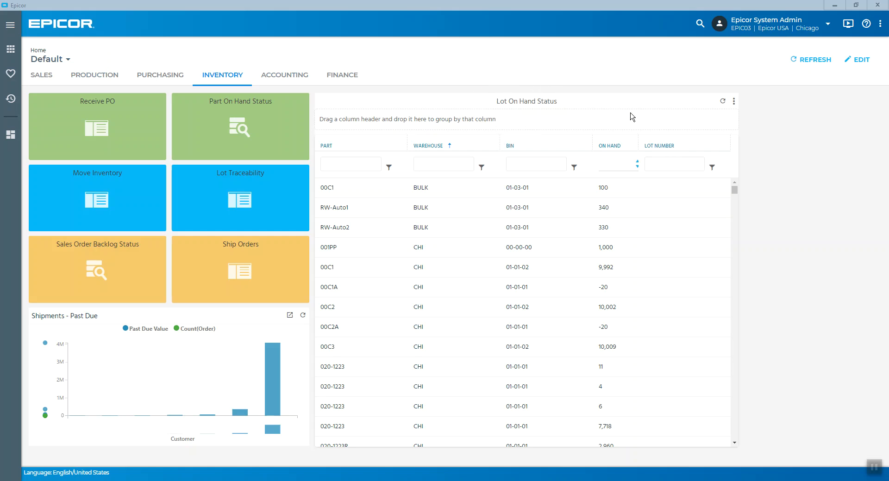
left_click(722, 101)
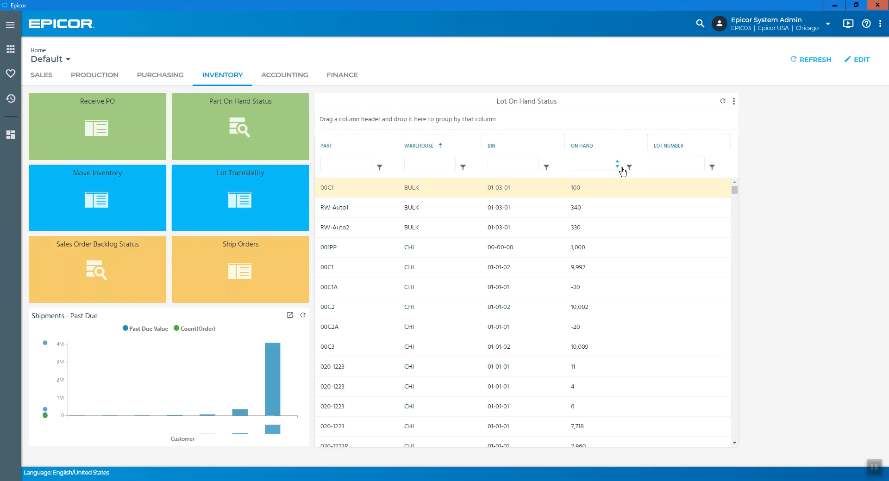
left_click(354, 164)
type("DSS")
key("Return")
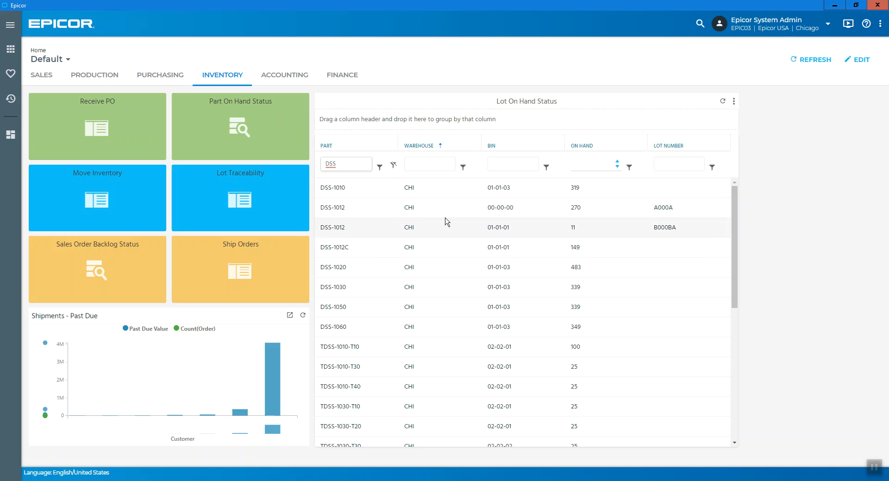
left_click(669, 216)
left_click_drag(350, 165, 301, 169)
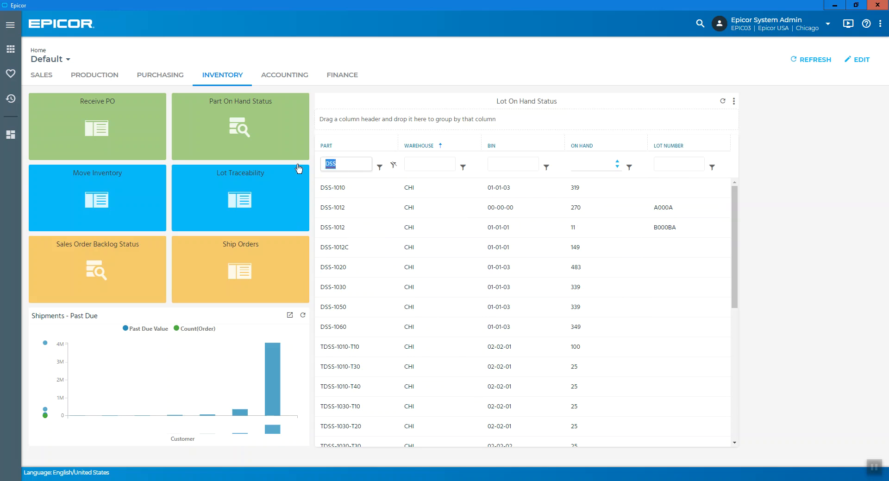
key("BackSpace")
left_click(220, 74)
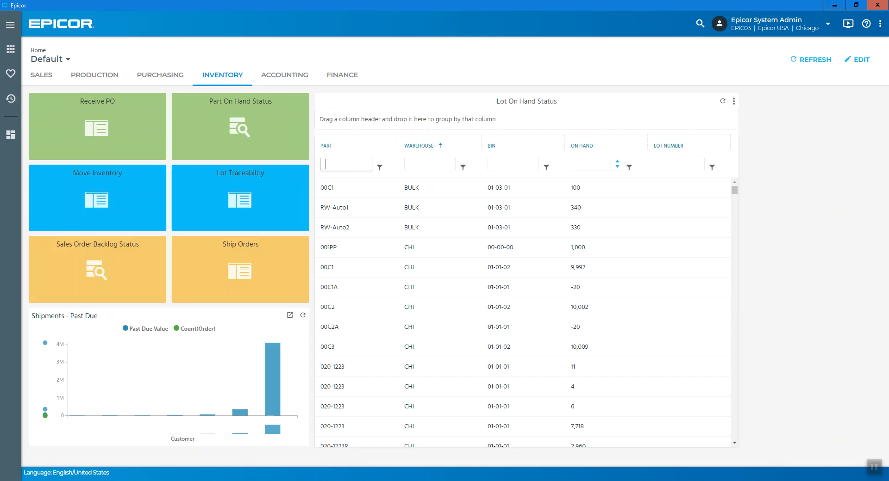
Step: Switch to the Epicor shop floor window and sign in with the employee ID
left_click(797, 480)
left_click(800, 394)
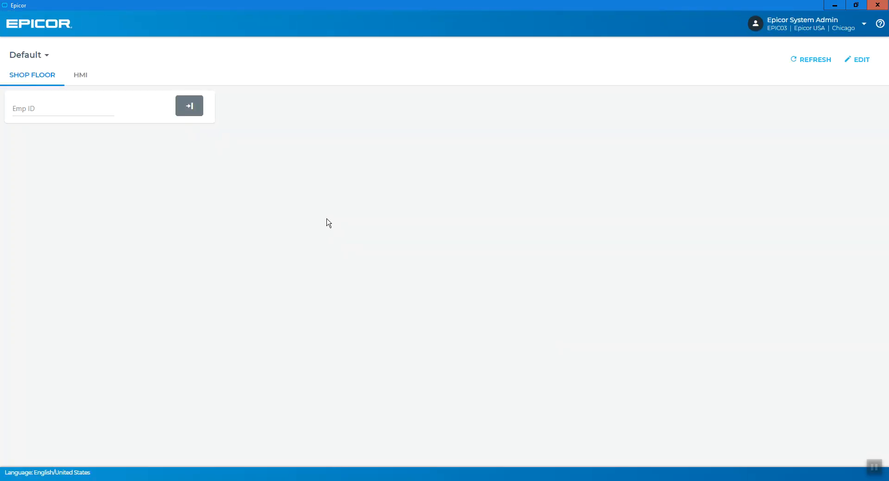
left_click(36, 105)
type("100")
left_click(189, 106)
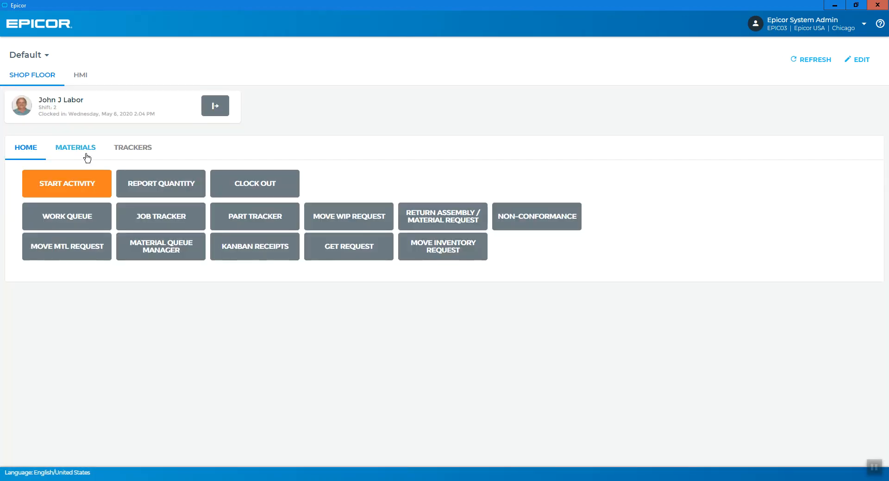
Step: Open Issue Material and enter job number 005676-1-1, copied from the Job Traveler PDF
left_click(80, 154)
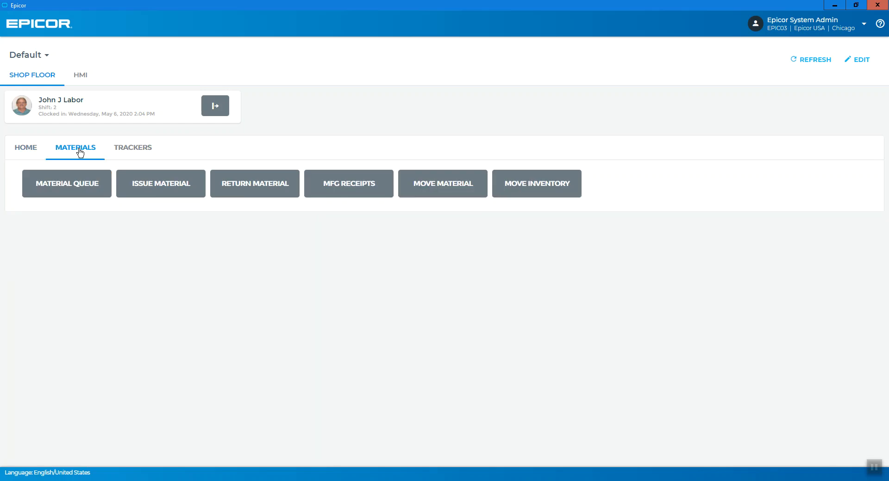
left_click(153, 184)
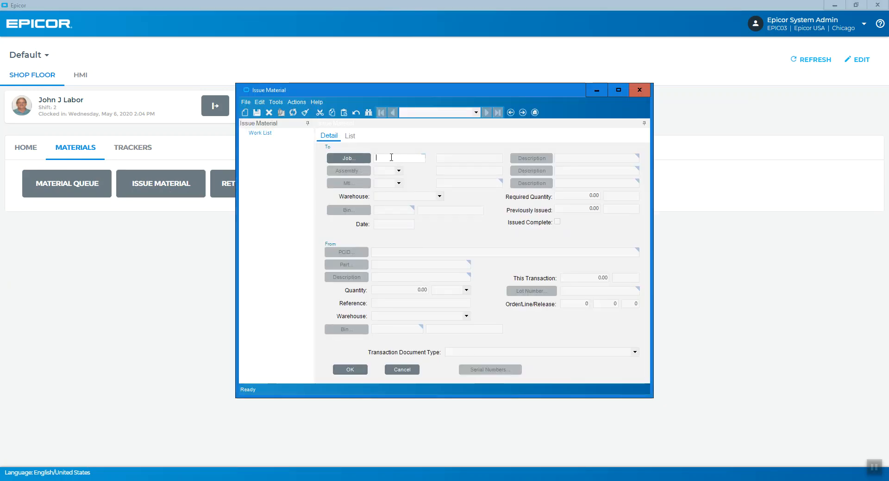
left_click(390, 157)
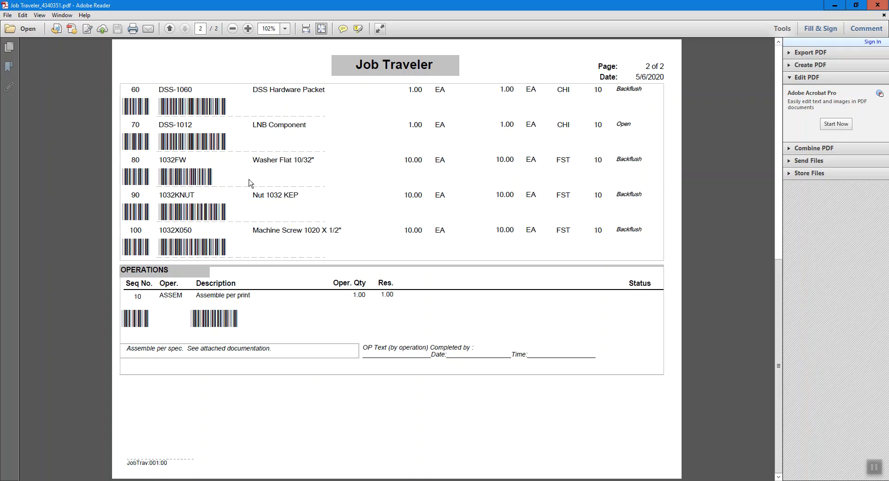
scroll(234, 162, "up", 5)
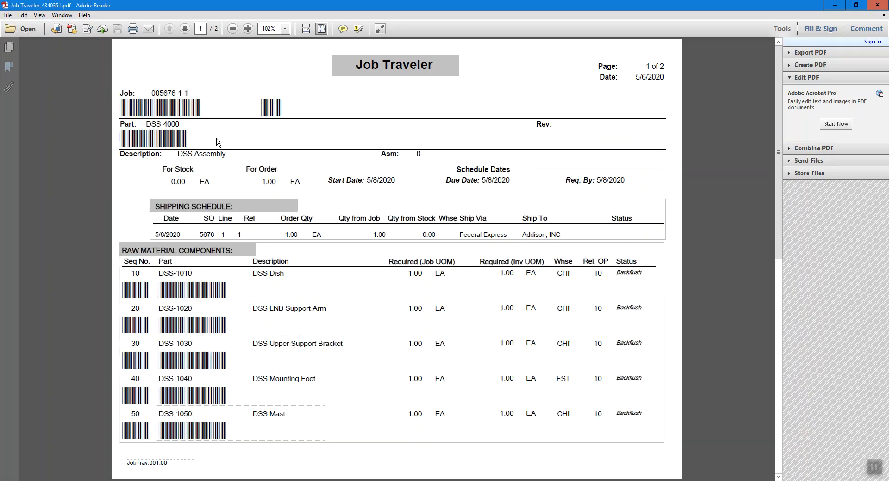
left_click_drag(152, 93, 189, 95)
right_click(190, 95)
left_click(193, 100)
key("alt+Tab")
key("ctrl+v")
key("Tab")
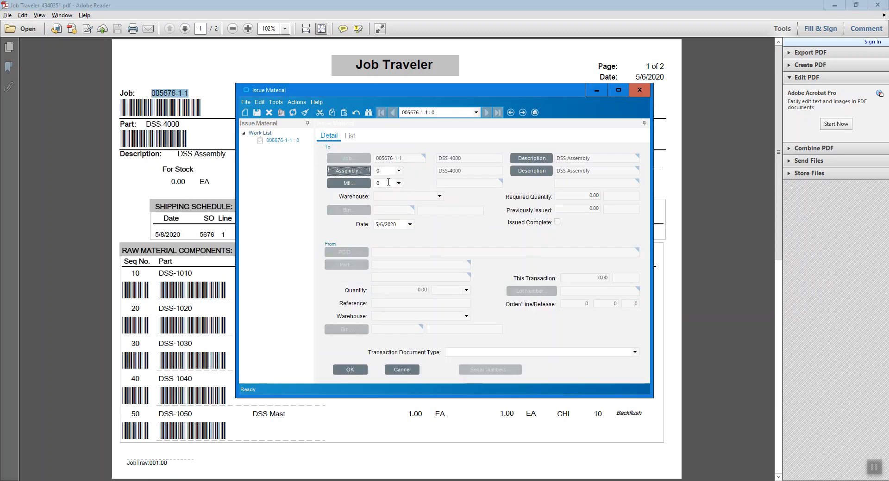
Step: Choose material 70, DSS-1012 LNB Component, for the issue and set the quantity to 1
left_click(397, 185)
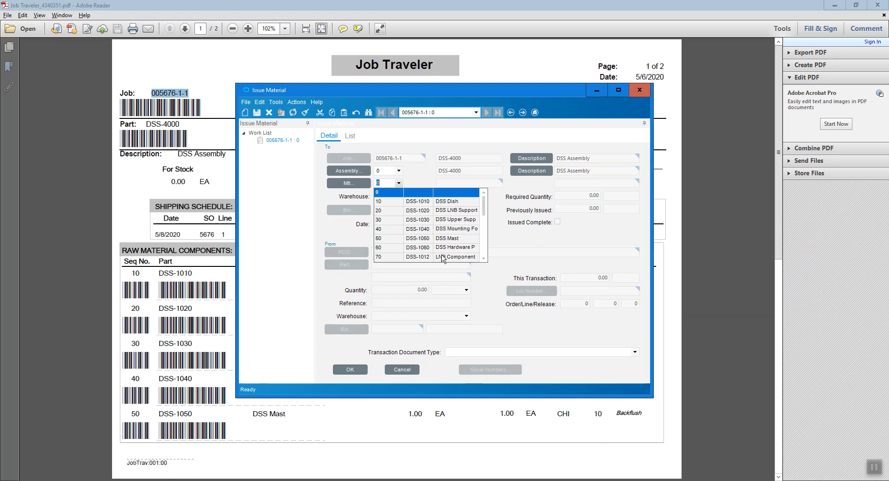
left_click(446, 256)
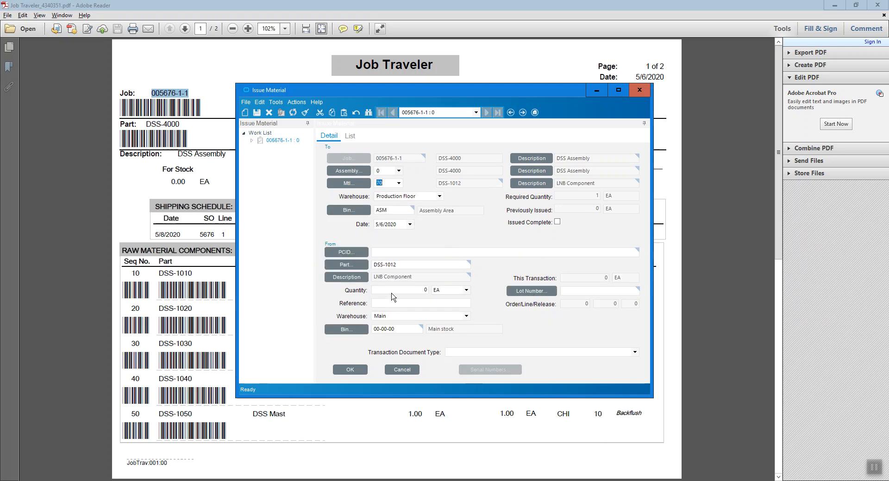
left_click(411, 294)
type("1")
key("Tab")
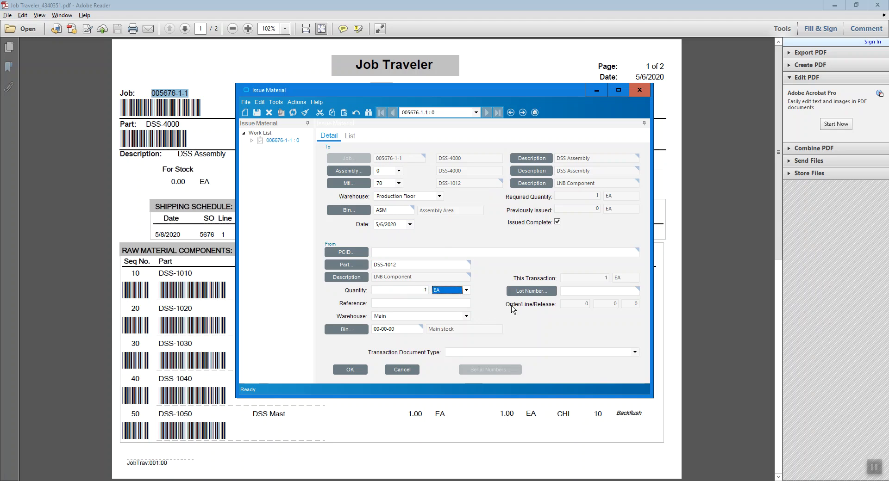
Step: Look up and select lot A000A, issue the DSS-1012 material to the job, and close Issue Material
left_click(540, 292)
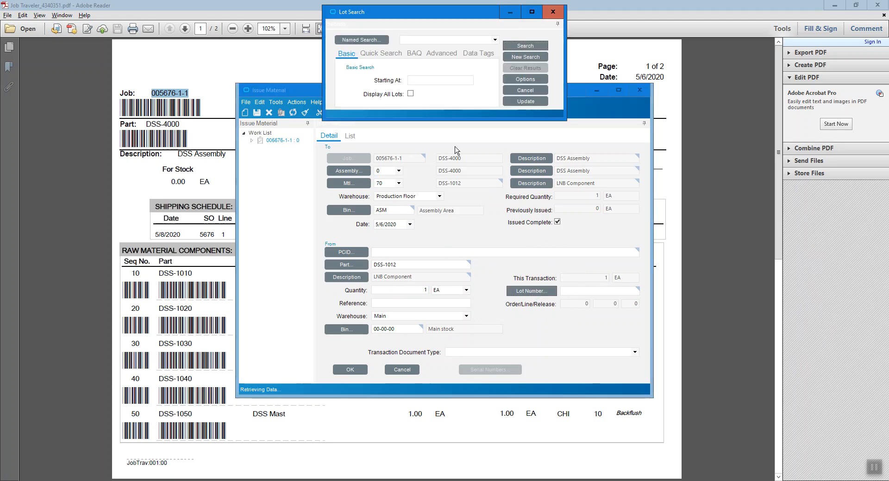
left_click(531, 52)
double_click(356, 136)
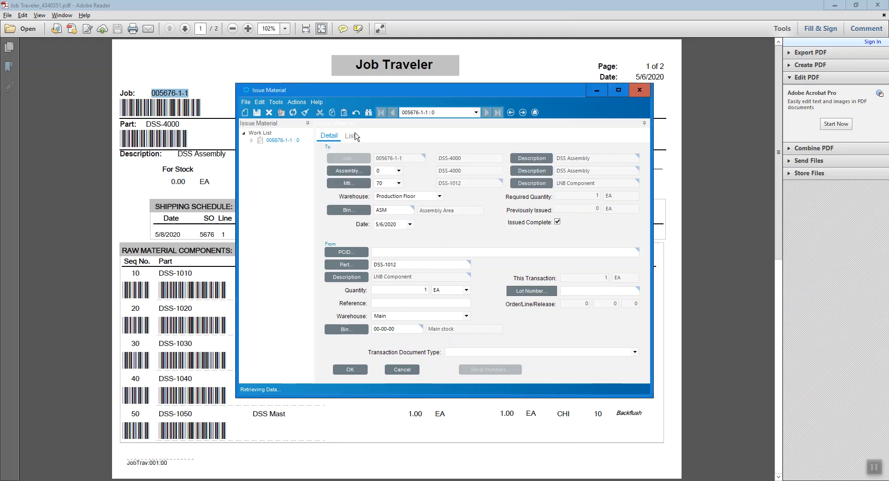
left_click(568, 291)
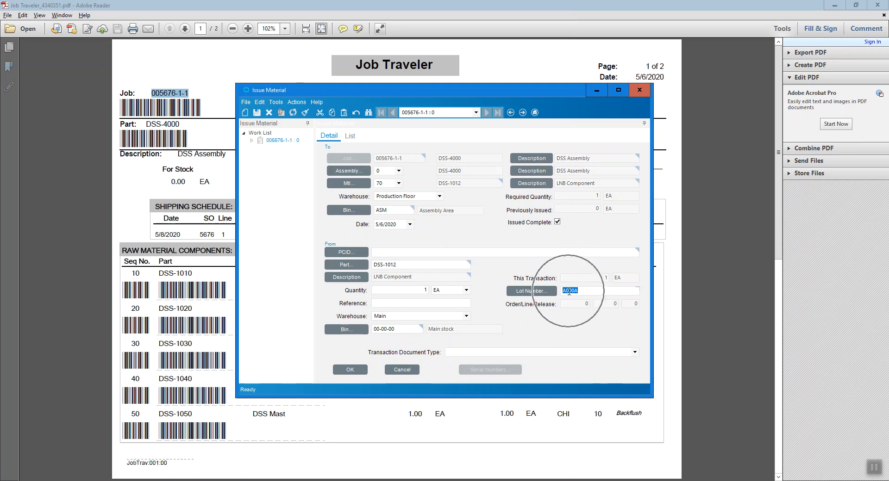
left_click(351, 372)
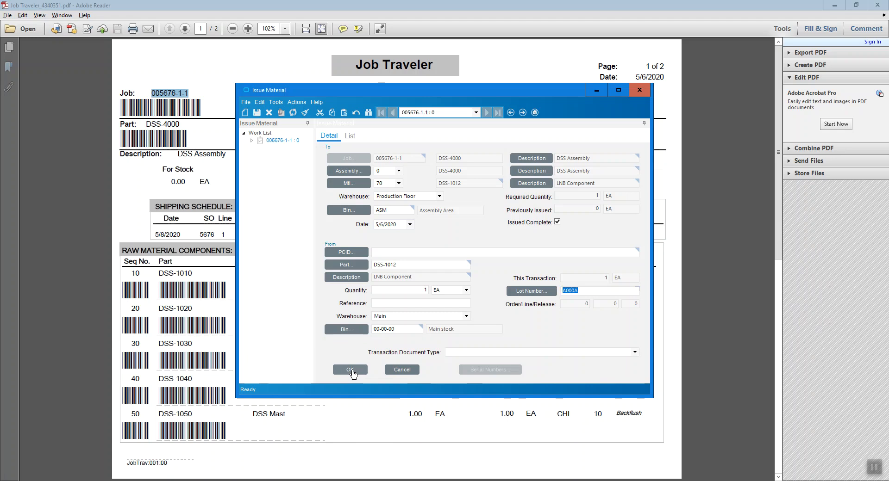
left_click(352, 370)
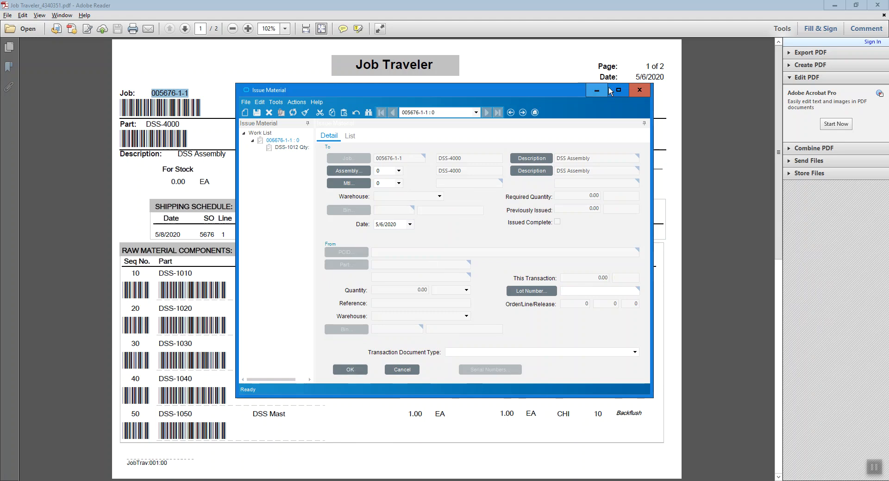
left_click(640, 92)
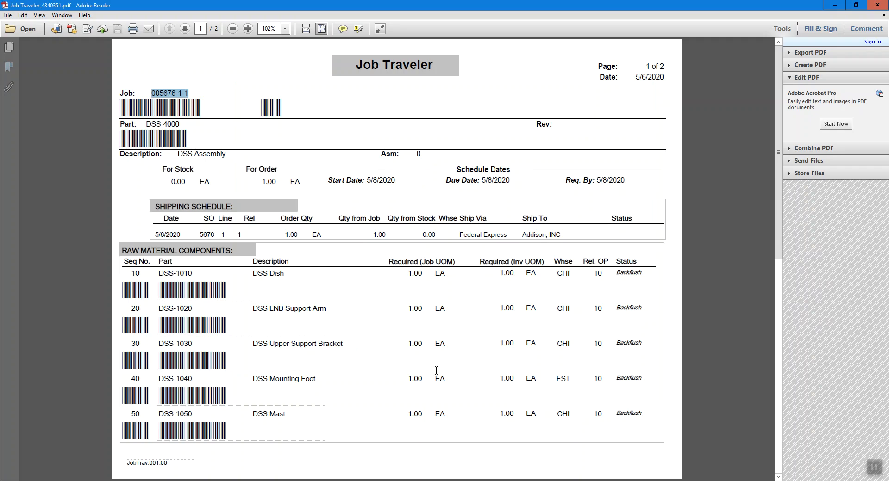
Step: Return to the Epicor shop floor window and begin a production activity for job number 005676-1-1
left_click(417, 480)
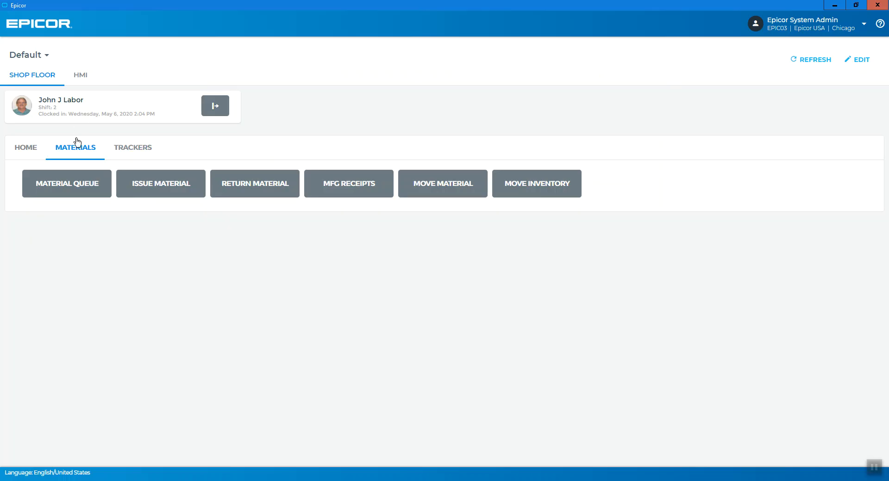
left_click(36, 153)
left_click(72, 184)
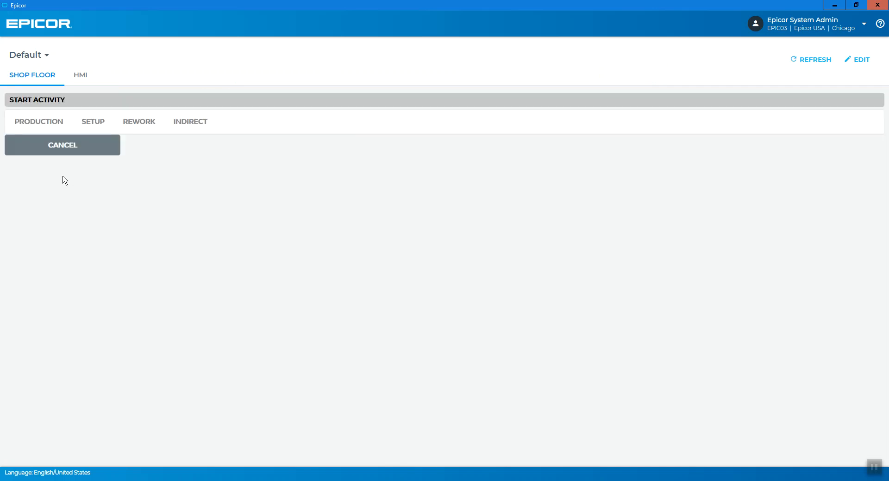
left_click(48, 123)
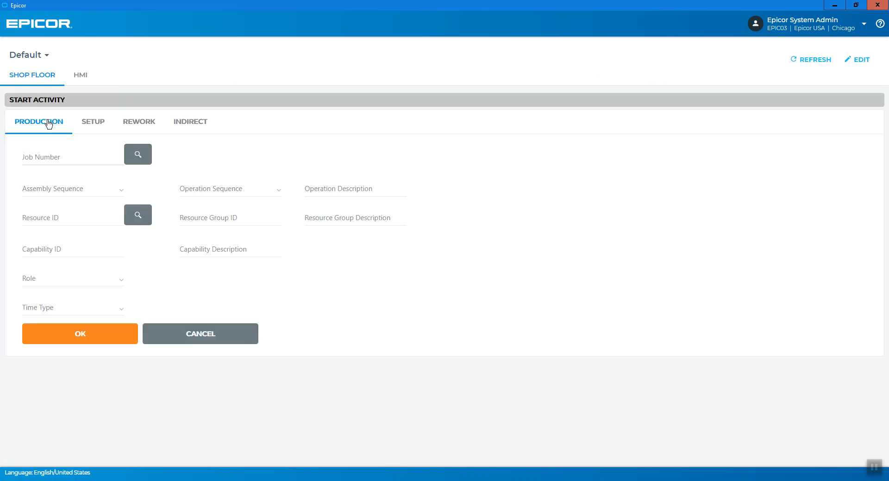
left_click(50, 159)
type("005676-1-1")
key("Tab")
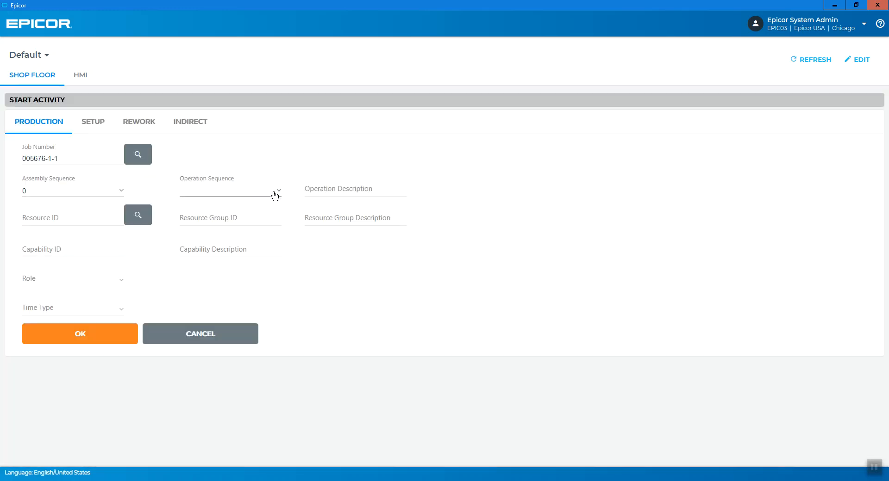
Step: Set assembly sequence 0 and operation sequence 10, Assemble per print, and start the production activity
left_click(122, 191)
left_click(108, 207)
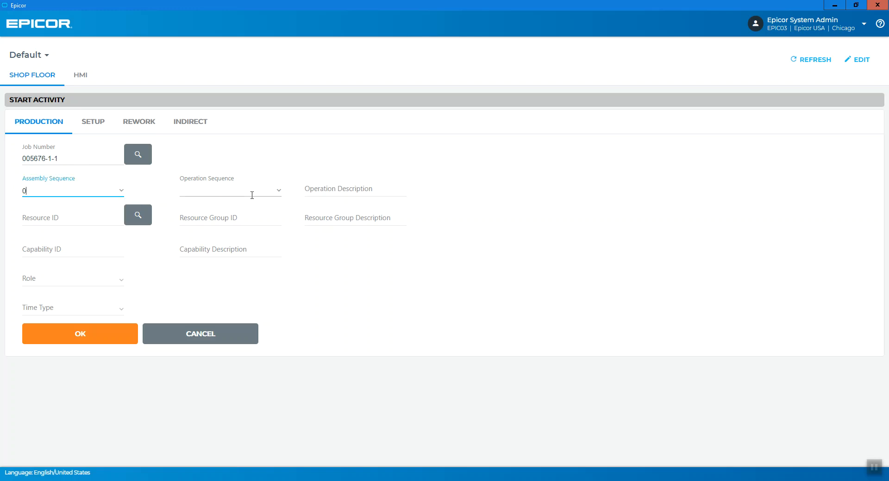
left_click(279, 193)
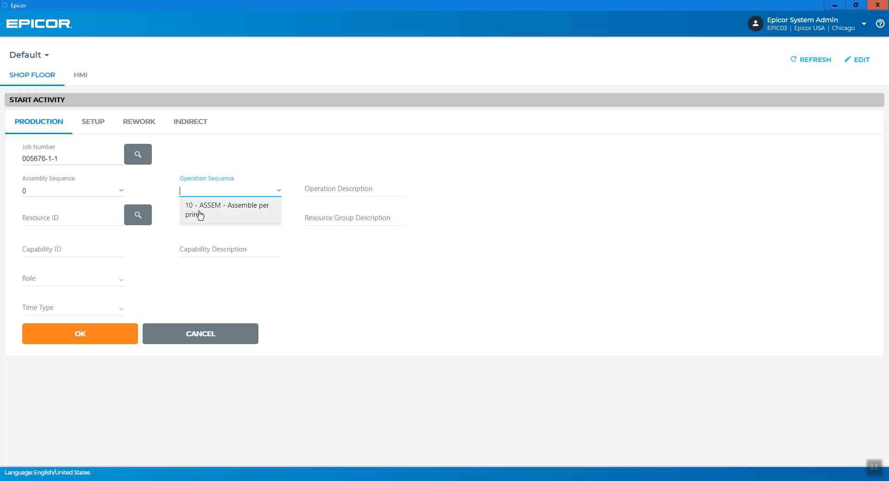
left_click(200, 214)
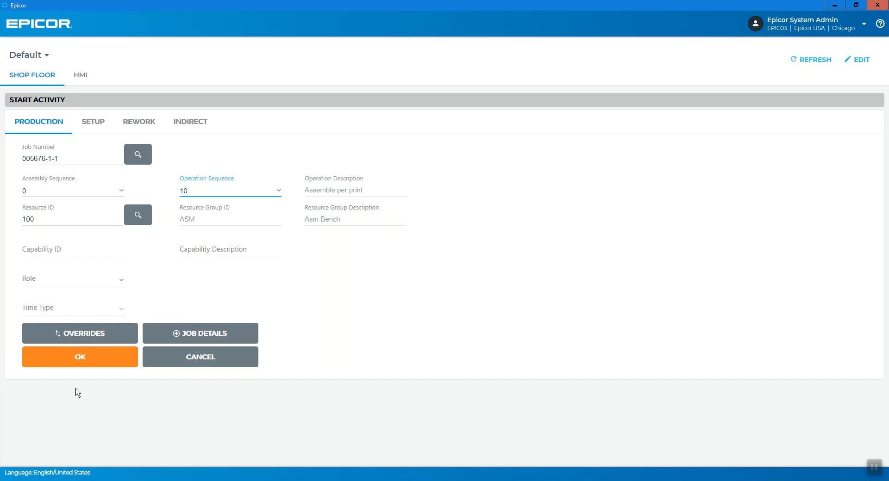
left_click(94, 366)
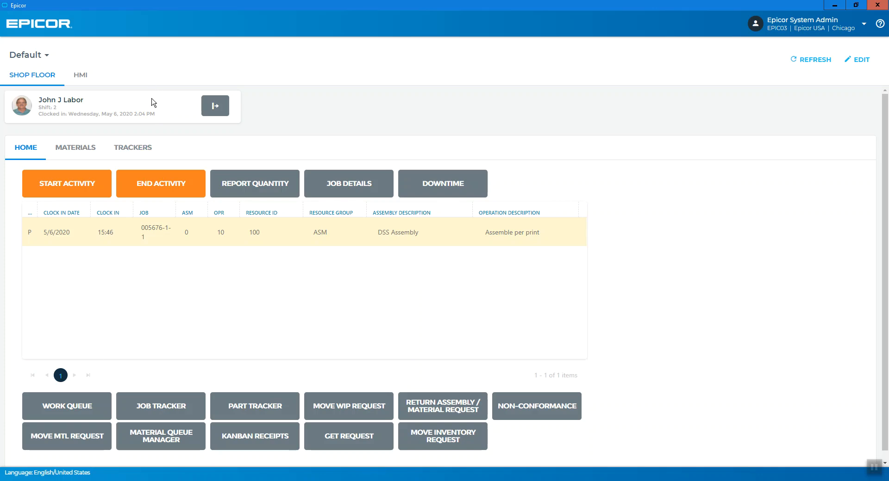
Step: Sign the employee out of the shop floor and sign back in with the same employee ID
left_click(215, 106)
left_click(77, 109)
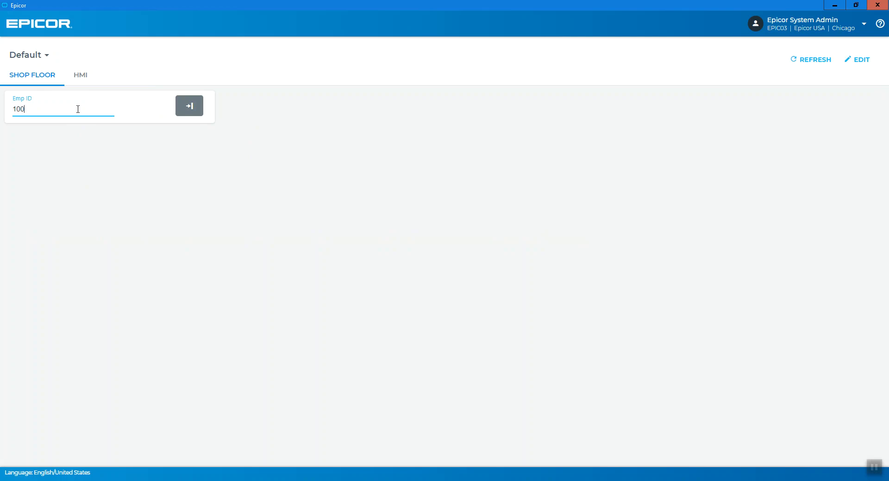
key("Return")
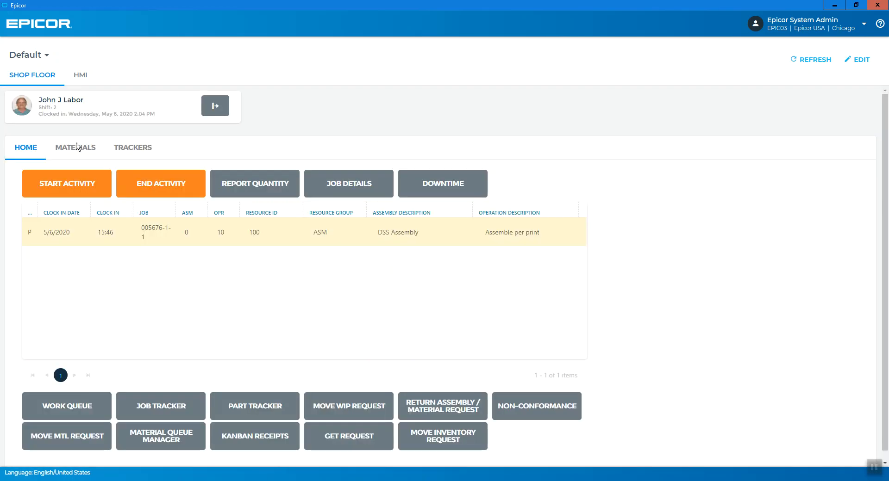
Step: End the production activity on job 005676-1-1, operation 10, reporting a current quantity of 1 as complete, and accept the efficiency confirmation
left_click(113, 234)
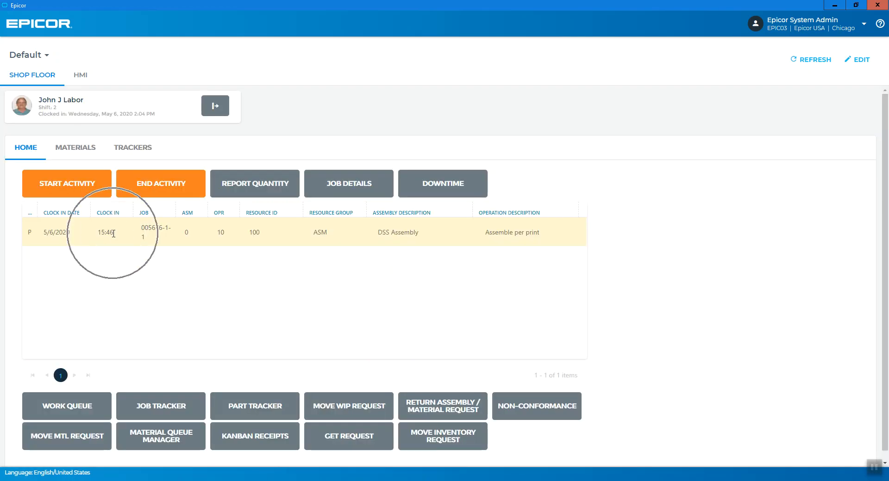
left_click(174, 191)
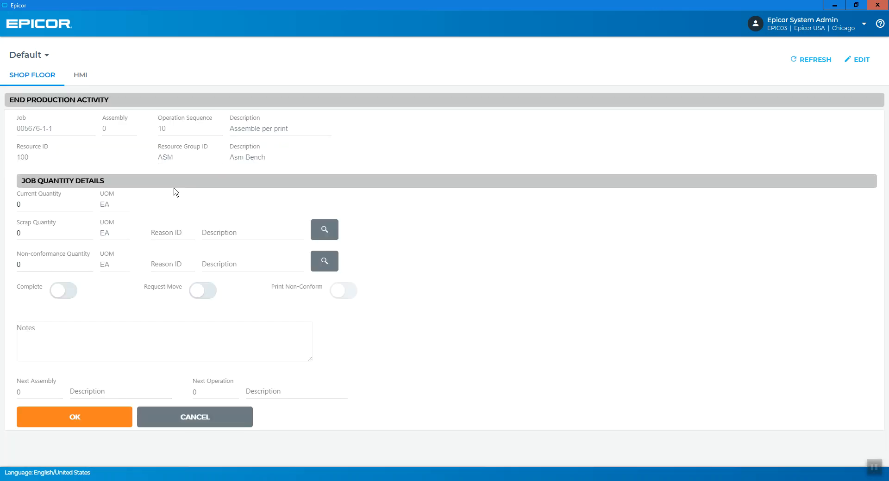
left_click(35, 204)
type("1")
key("Tab")
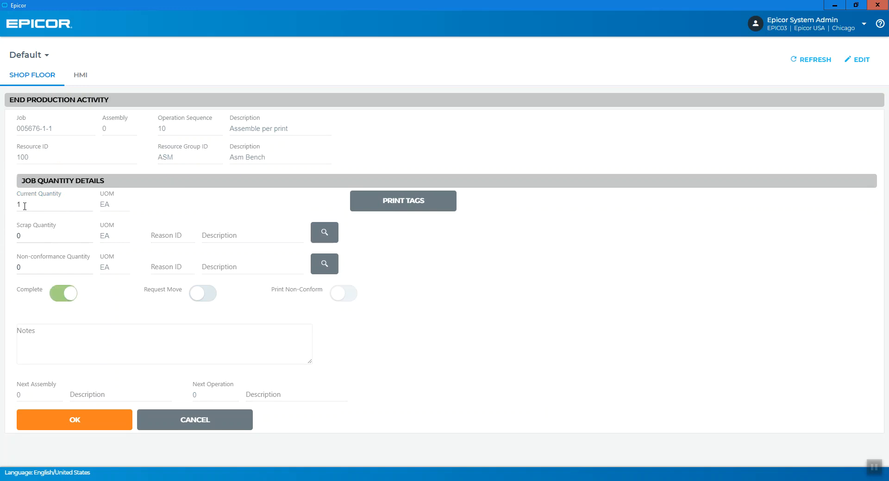
key("ctrl")
key("ctrl")
key("ctrl")
left_click(84, 422)
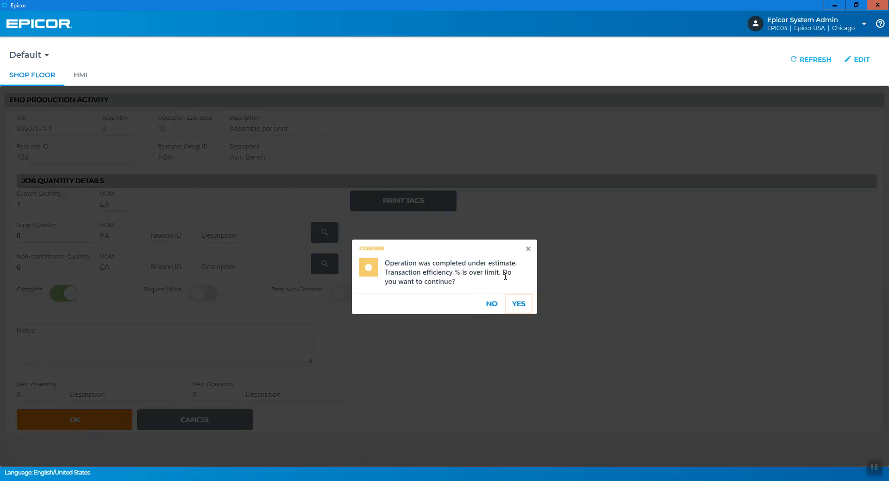
left_click(519, 304)
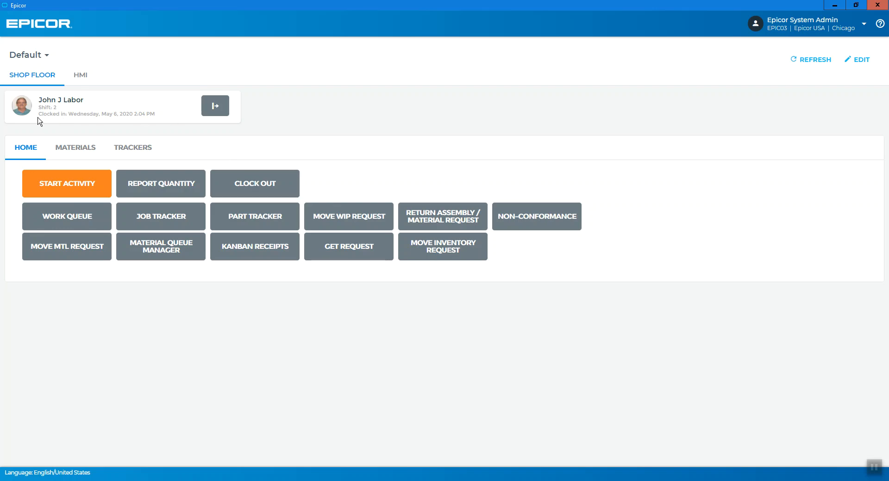
Step: Sign the employee out, then close the shop floor window and the Job Traveler PDF
left_click(215, 106)
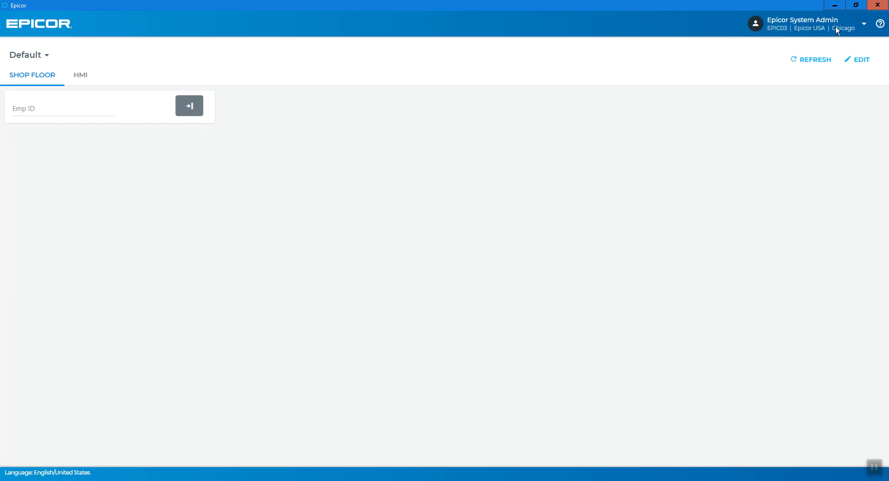
left_click(877, 6)
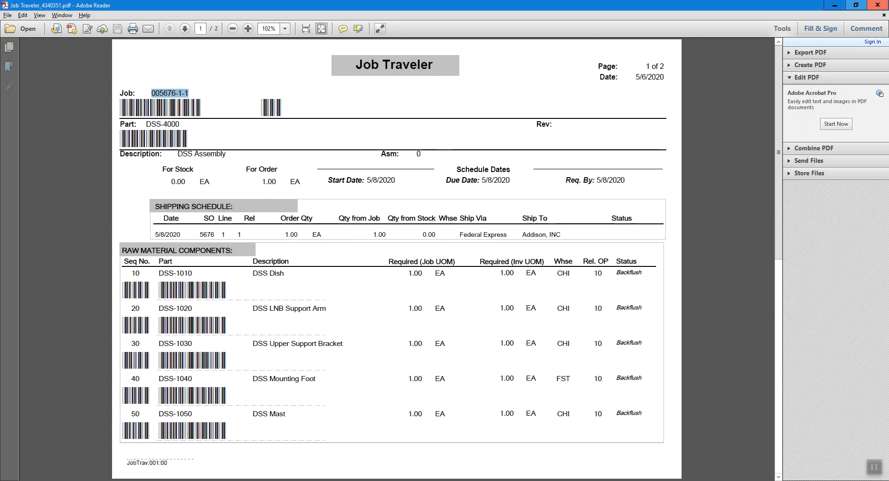
left_click(877, 6)
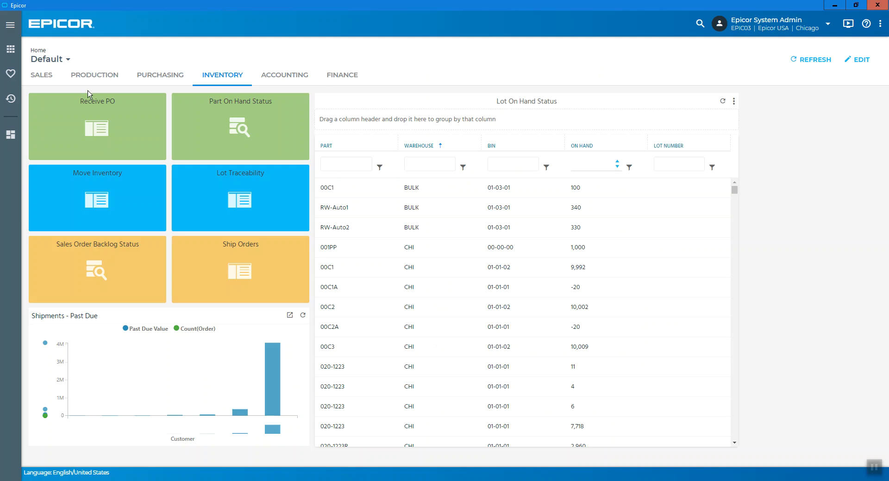
Step: Open Job Tracker from the production home page and load job 005676-1-1
left_click(95, 77)
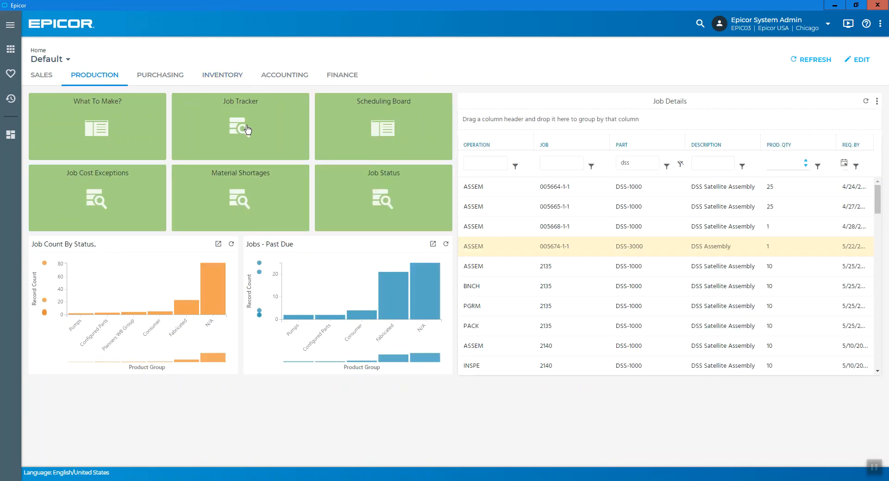
left_click(245, 129)
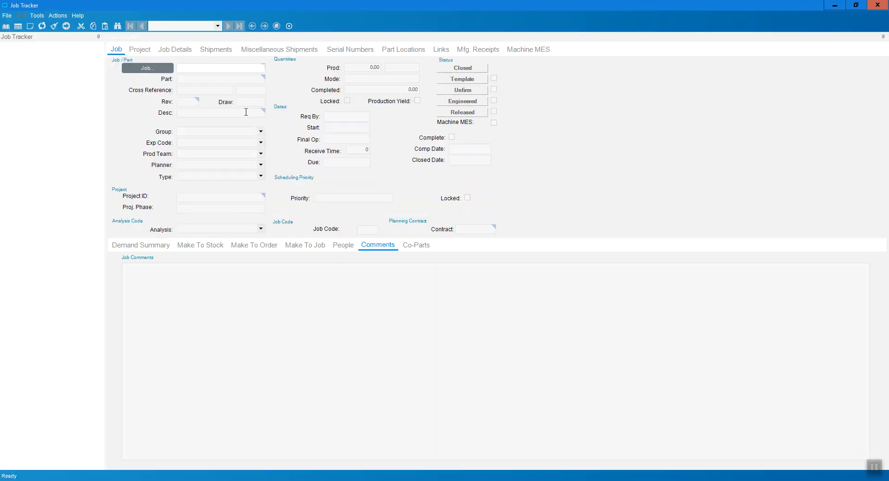
type("005676-1-1")
key("Tab")
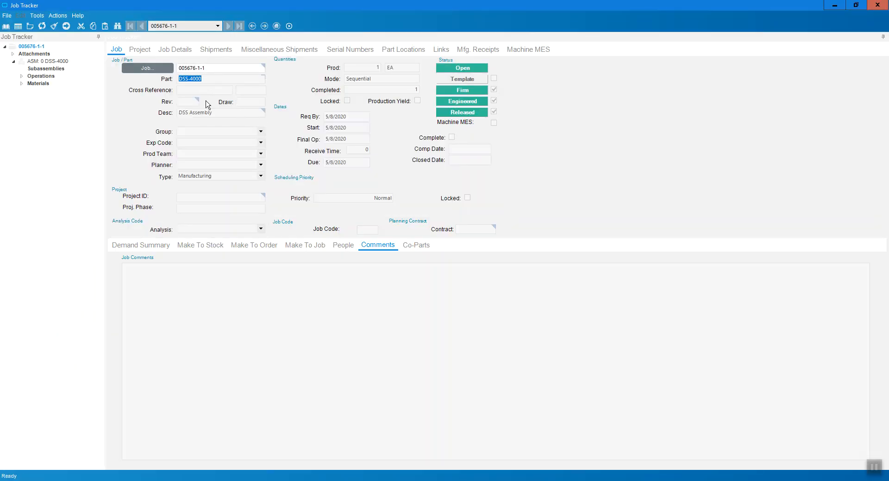
Step: Expand the job's operations and materials to examine their completion status, and minimize Job Tracker
left_click(22, 76)
left_click(43, 84)
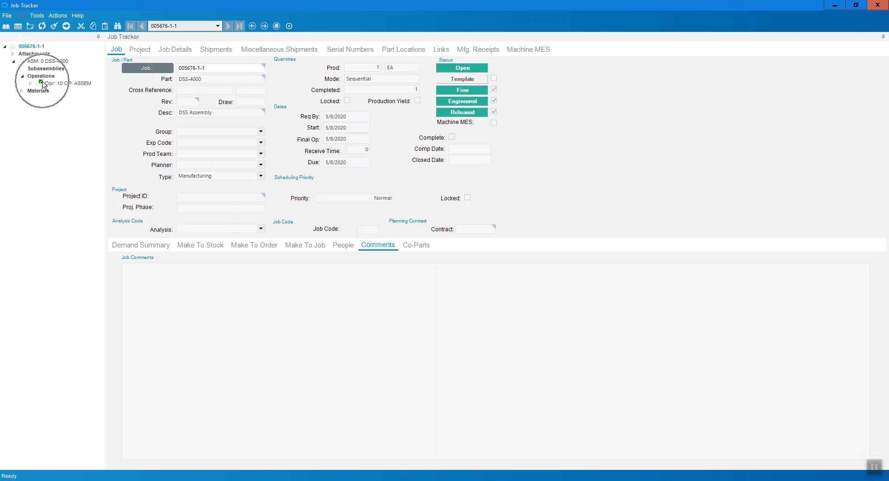
left_click(22, 91)
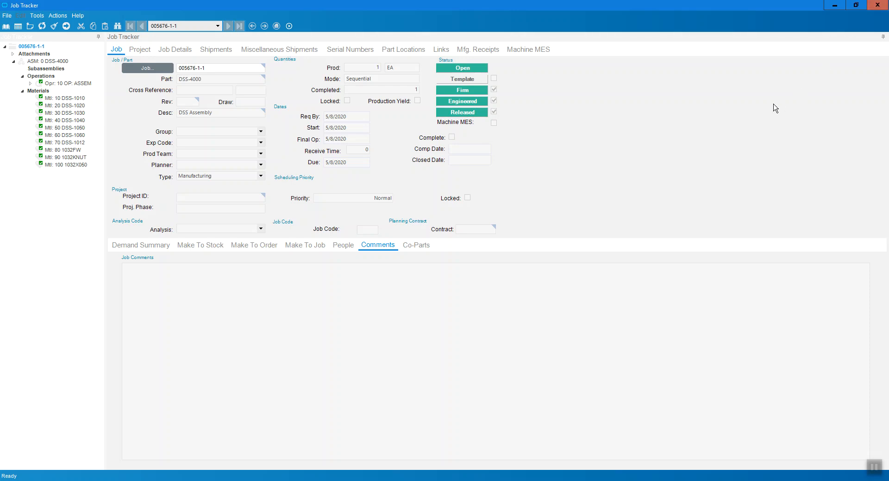
left_click(418, 99)
left_click(834, 8)
Step: Open Customer Shipment Entry from the inventory home page and create a new pack for Addison's sales order number
left_click(225, 78)
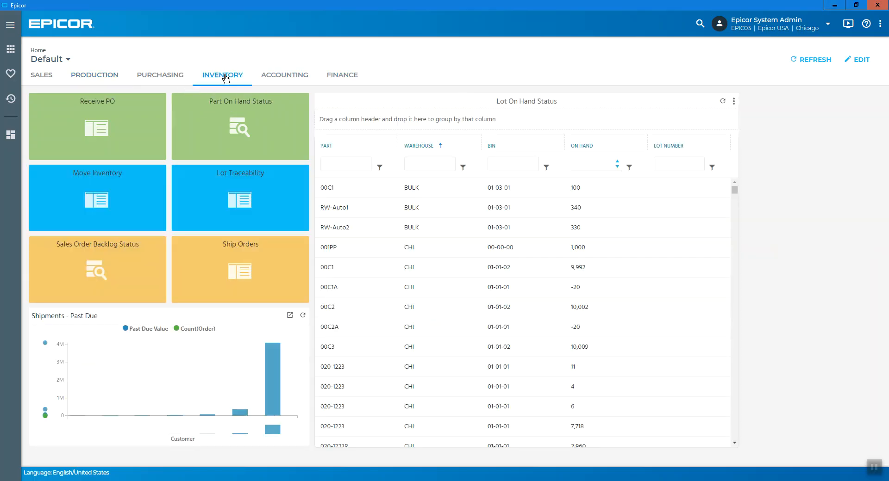
left_click(248, 270)
double_click(331, 71)
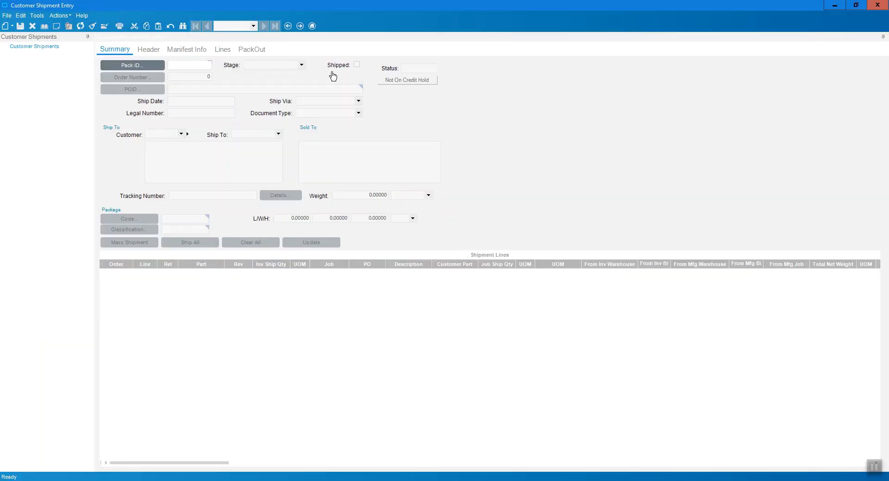
left_click(5, 27)
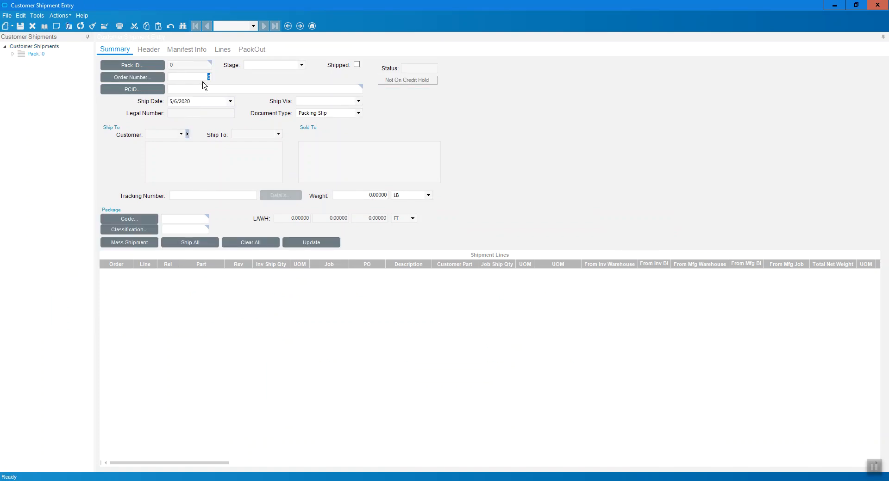
type("00557611")
double_click(182, 78)
type("5676")
key("Tab")
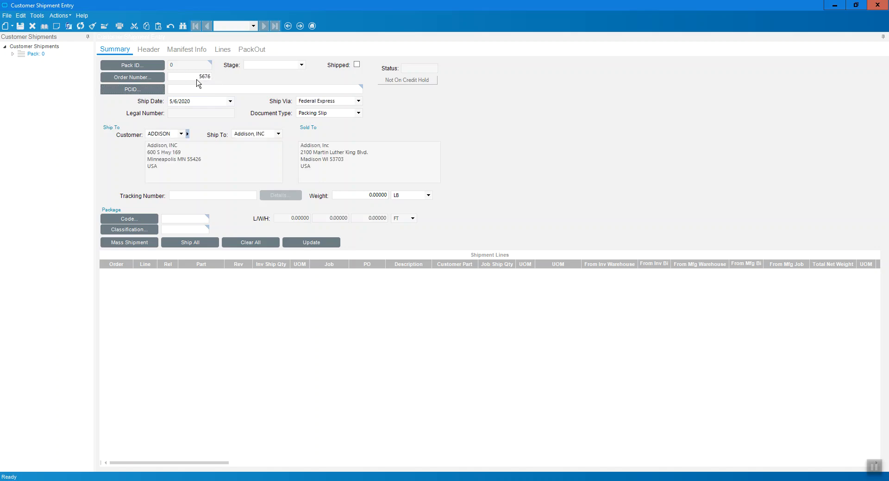
Step: Mass ship the order so the pack holds the DSS-4000 line with a job ship quantity of 1 from job 005676-1-1
left_click(162, 143)
left_click(141, 249)
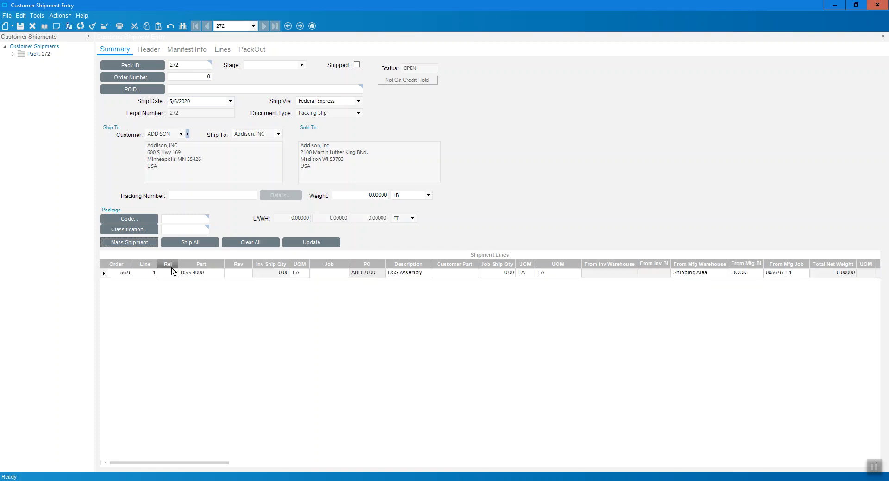
left_click(190, 276)
left_click(371, 276)
left_click(203, 245)
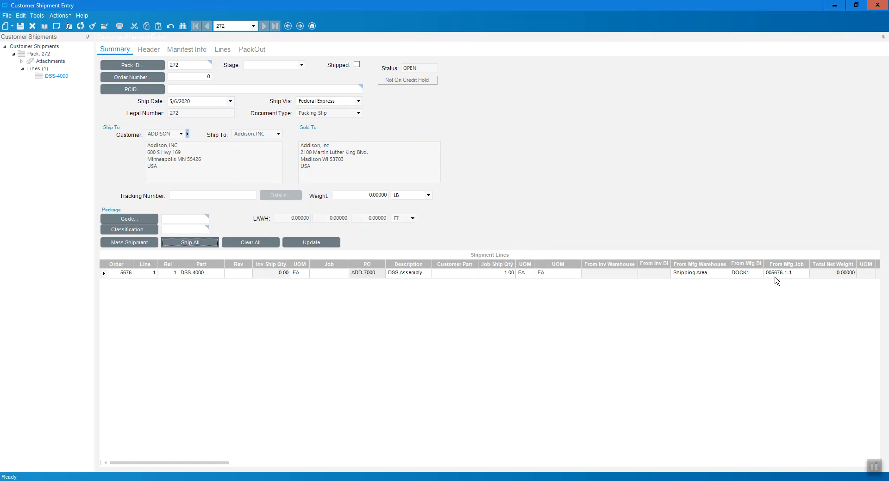
left_click(785, 276)
Step: Set the pack's weight to 25 LB, save it, and enter the shipment's tracking number
left_click(366, 195)
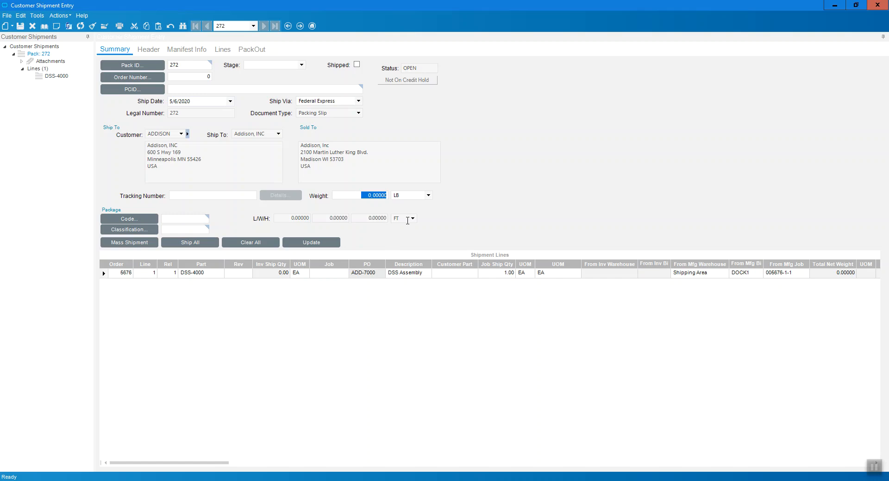
type("25")
key("Tab")
left_click(20, 26)
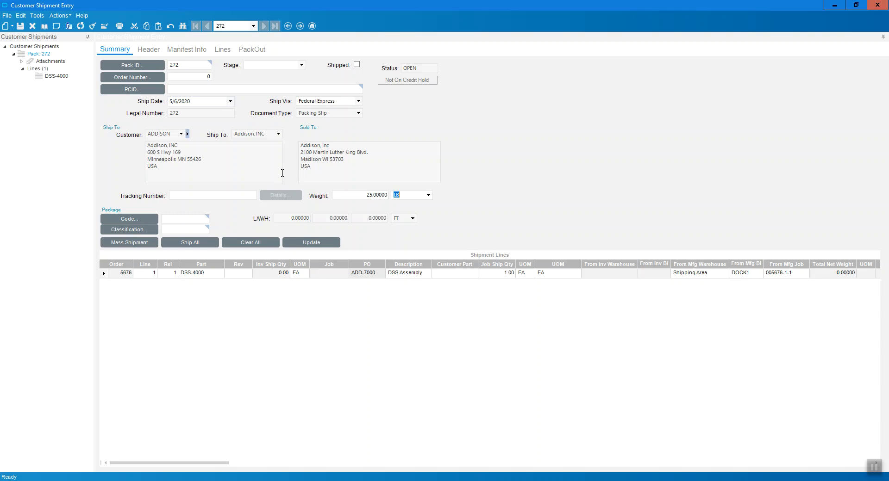
left_click(239, 194)
type("42343243423432")
key("Tab")
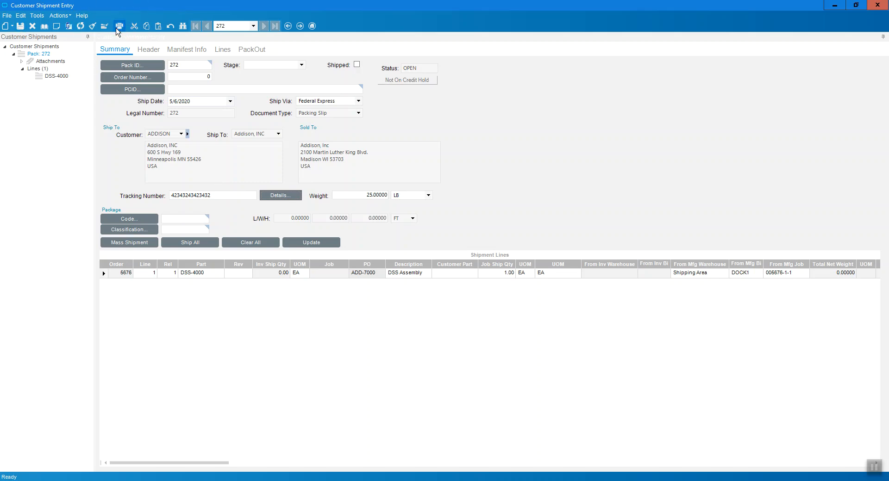
Step: Print the packing slip for the pack in PDF format and close the print dialog
left_click(118, 28)
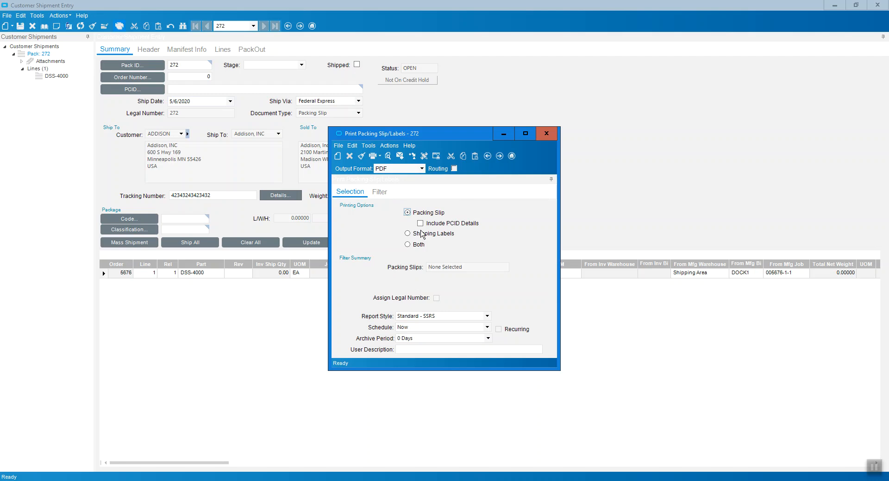
left_click(410, 158)
left_click(546, 135)
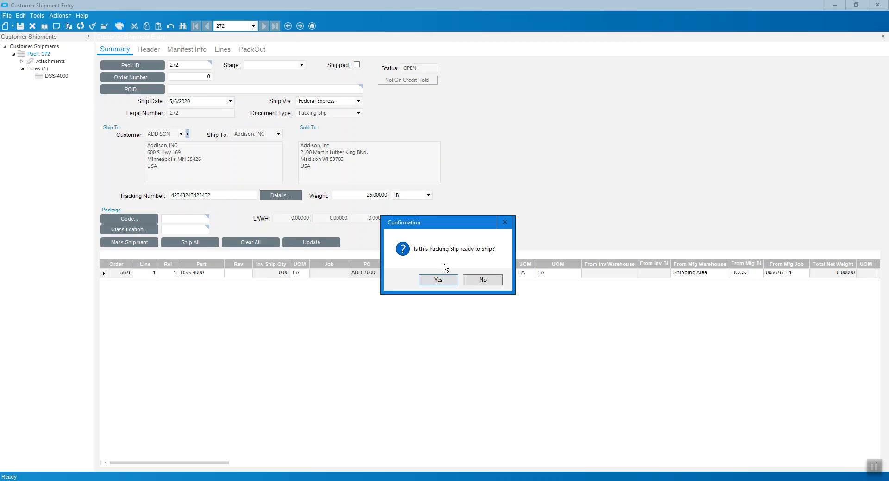
left_click(492, 281)
Step: Review the packing slip PDF's ship-to, sold-to and shipped line details, and close it
scroll(391, 307, "down", 6)
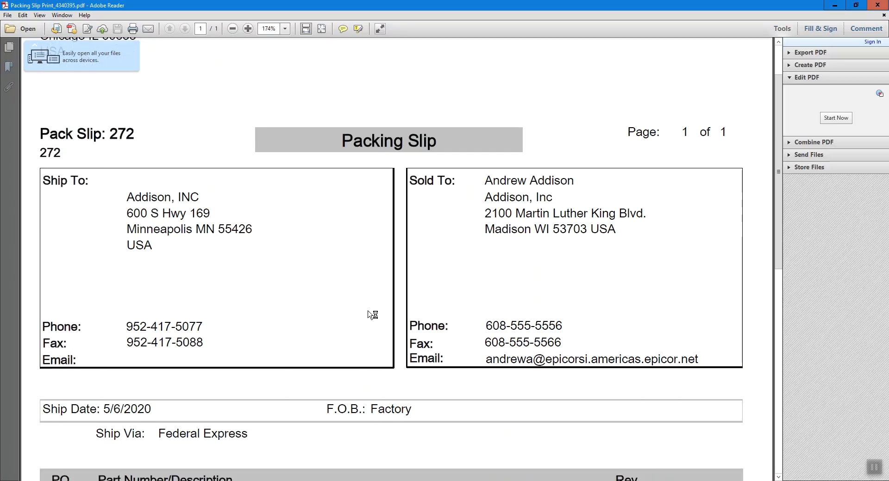
scroll(367, 309, "down", 4)
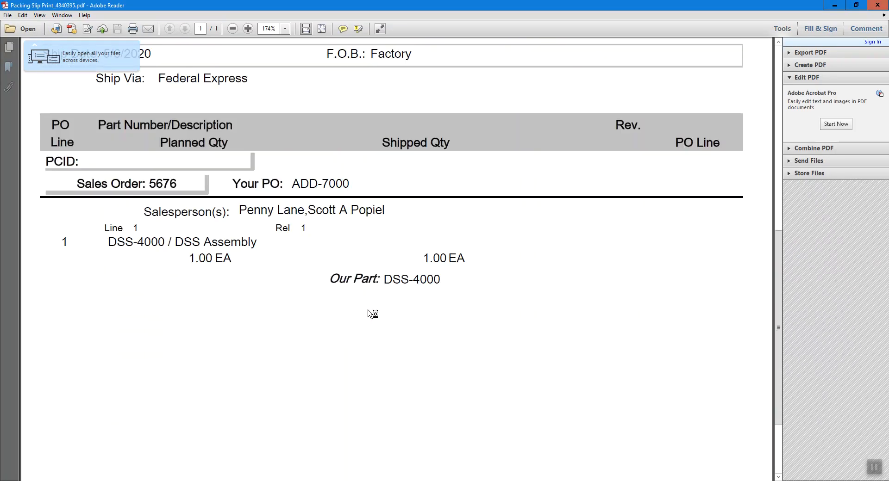
scroll(367, 309, "up", 3)
scroll(367, 309, "up", 7)
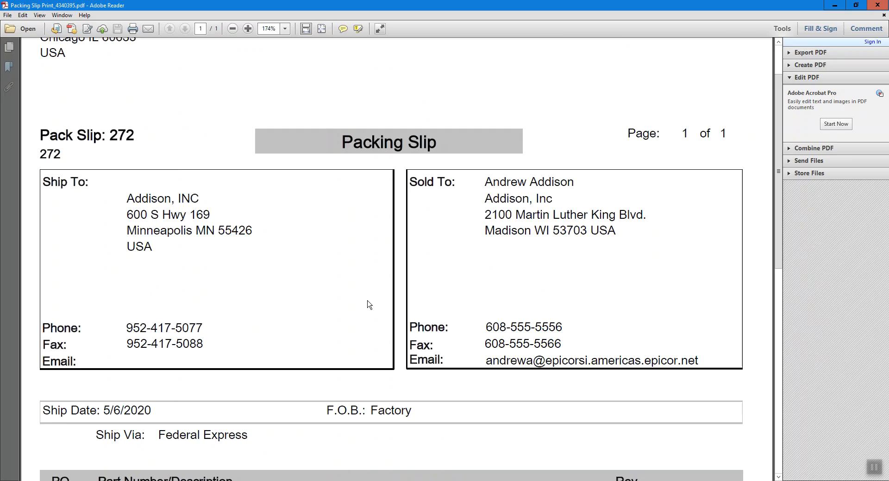
left_click(877, 5)
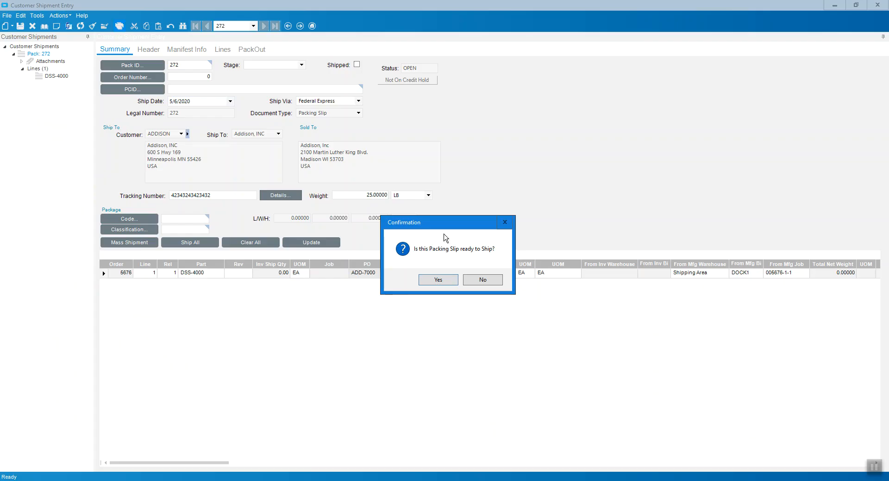
Step: Confirm the packing slip is ready to ship, mark the pack as Shipped, and close Customer Shipment Entry
left_click(439, 281)
left_click(357, 65)
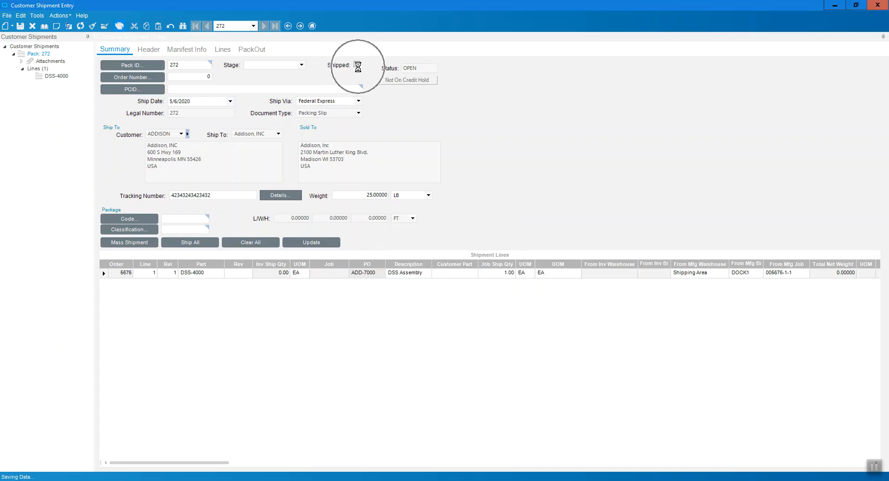
left_click(405, 68)
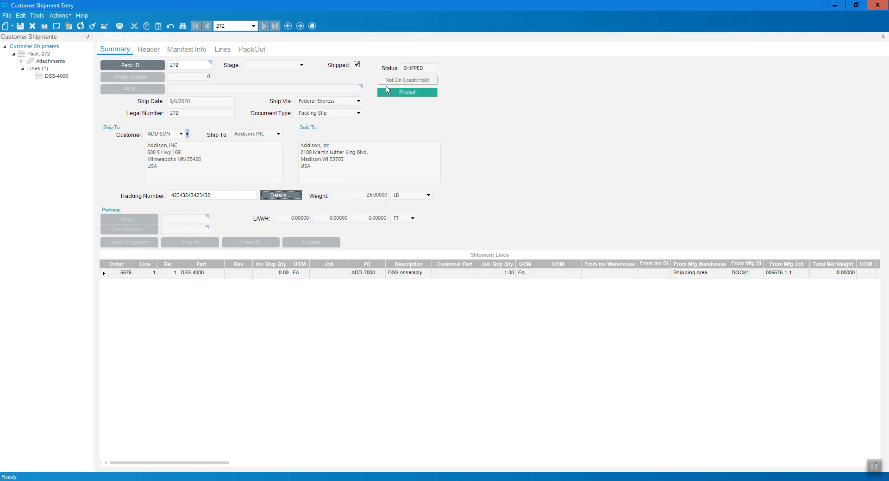
left_click(409, 71)
left_click(878, 7)
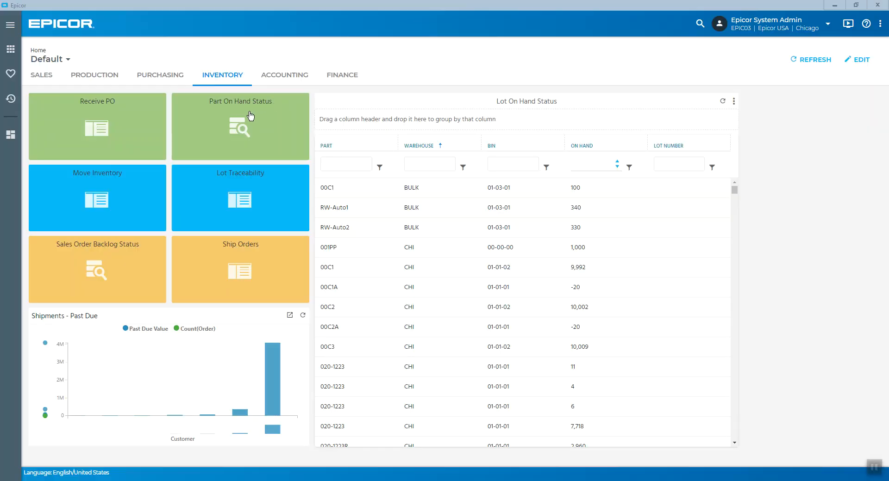
Step: Open AR Invoice Entry from the accounting home page
left_click(280, 78)
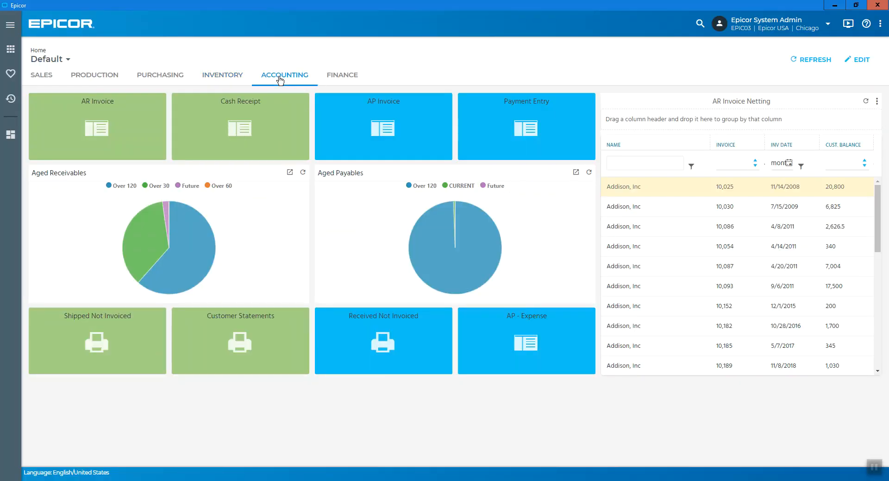
left_click(104, 121)
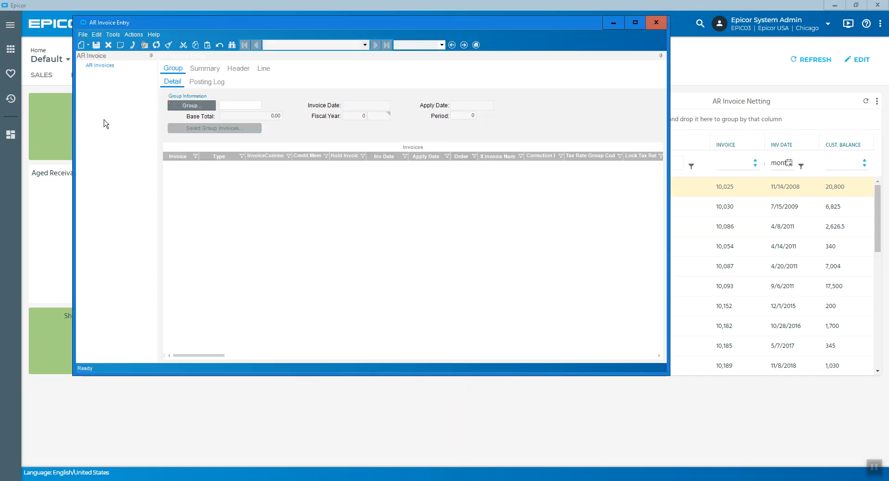
Step: Maximise AR Invoice Entry, add a new invoice group 0506, and save it
double_click(299, 28)
left_click(178, 84)
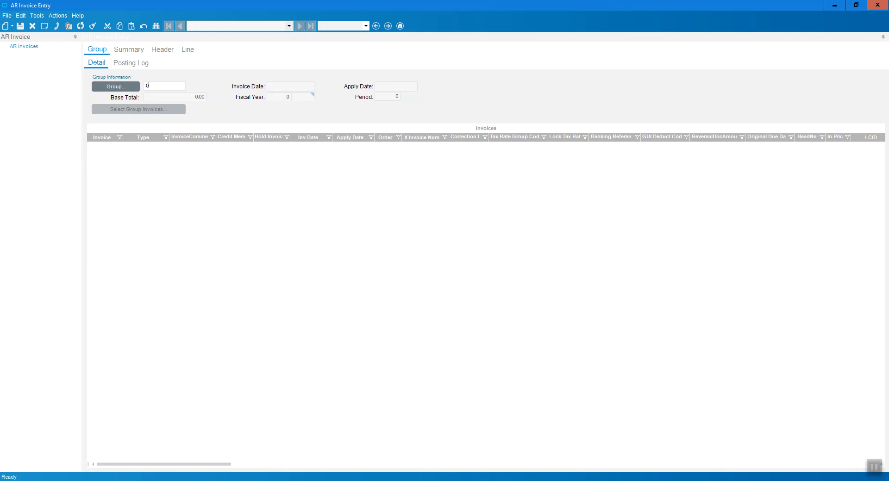
key("Tab")
key("Return")
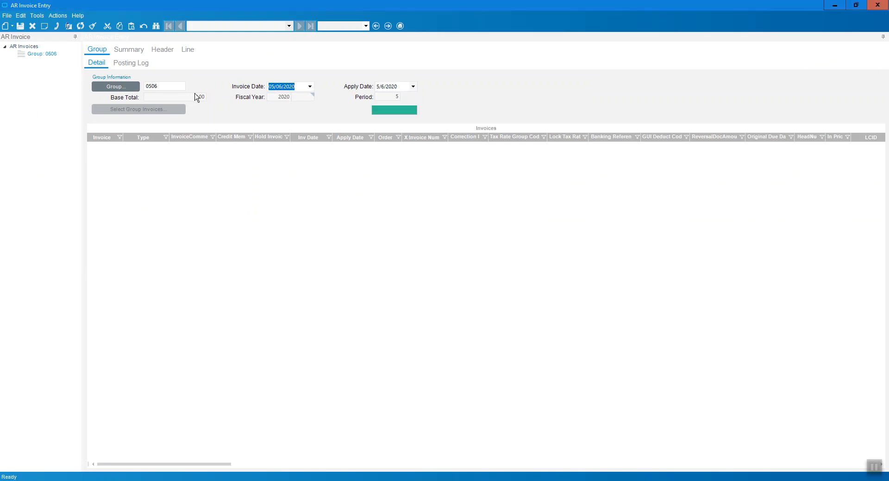
left_click(21, 26)
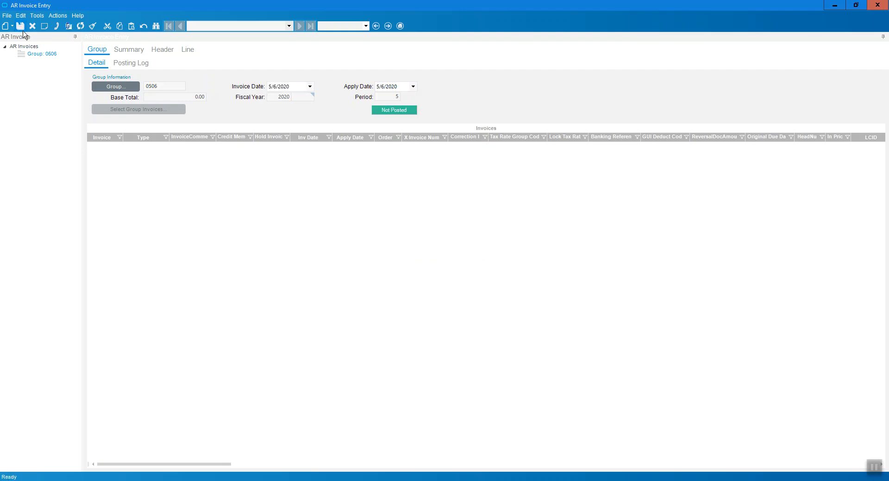
Step: Get all uninvoiced shipments into the group for the current site and all customers, and acknowledge the result
left_click(54, 17)
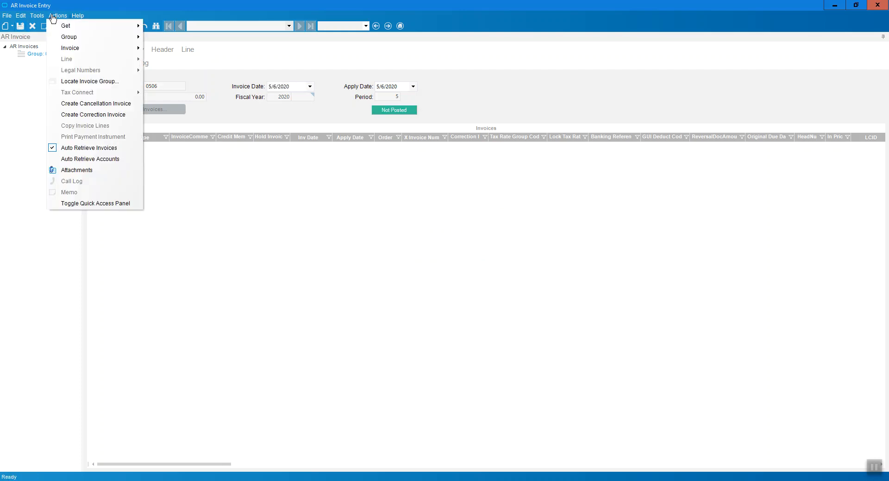
mouse_move(65, 26)
left_click(157, 27)
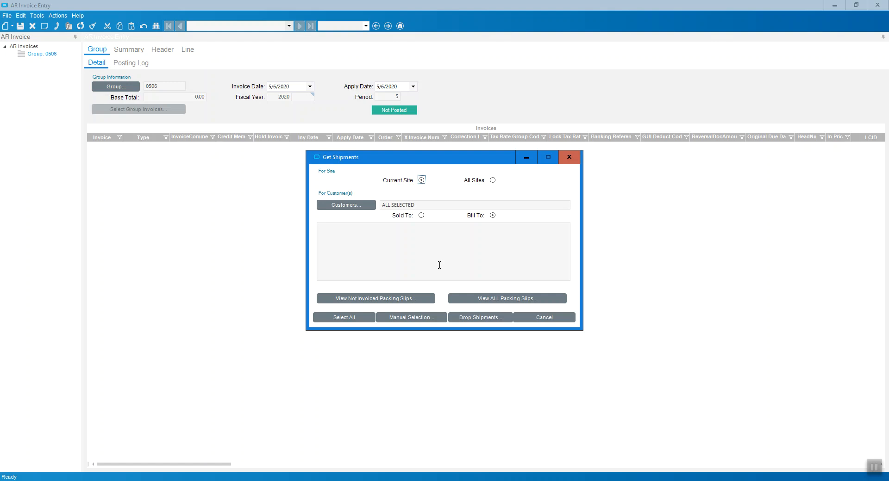
left_click(343, 319)
left_click(355, 208)
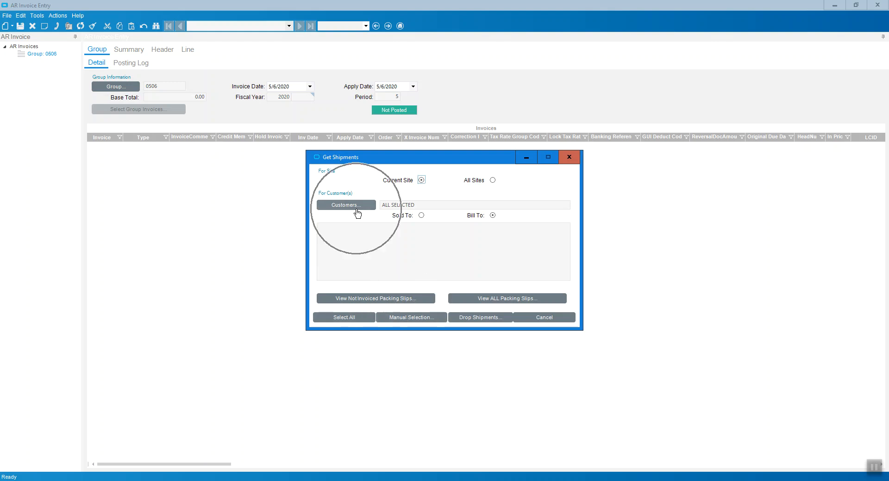
left_click(343, 319)
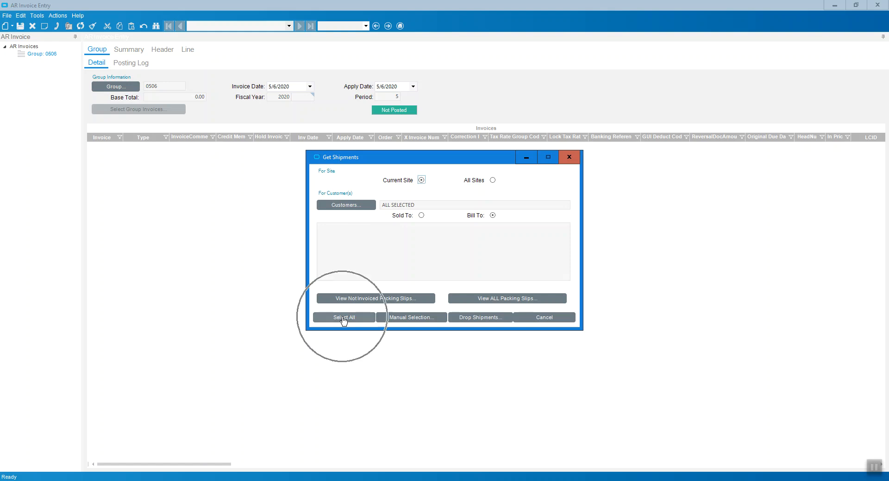
left_click(424, 278)
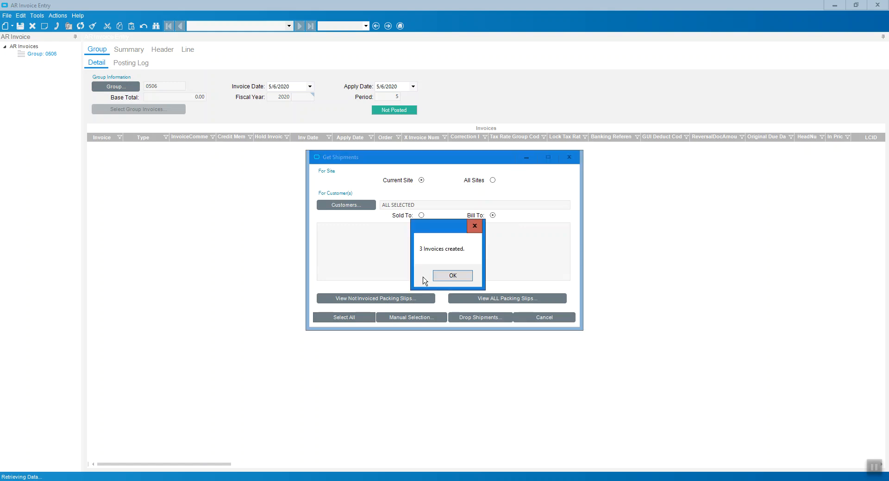
left_click(447, 275)
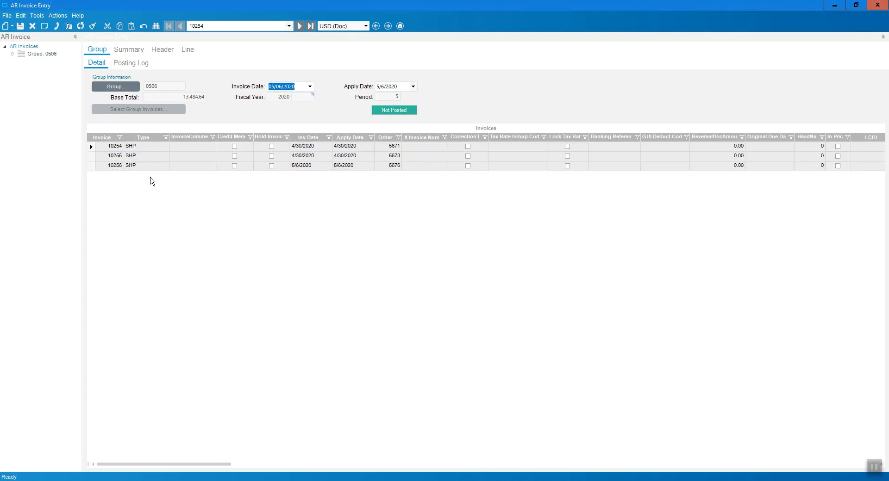
Step: Select the invoice dated 5/6/2020, print it in PDF format with the Standard - SSRS style, and close the print dialog
left_click(91, 166)
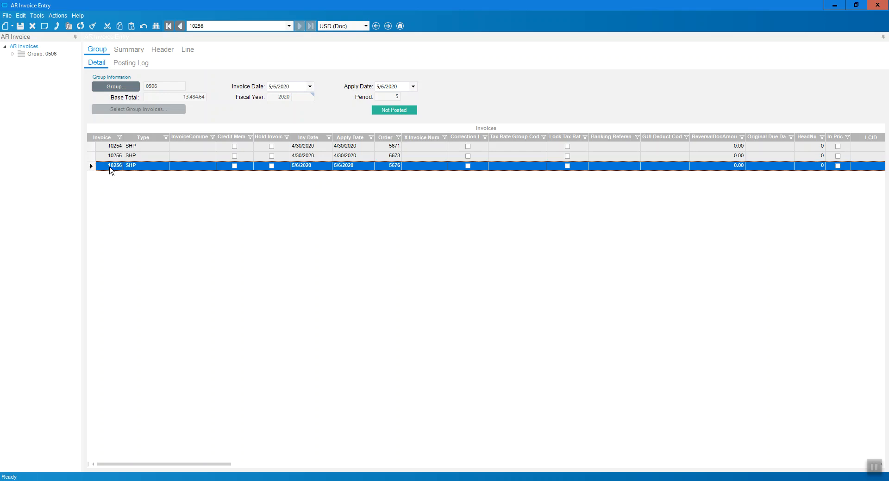
left_click(306, 170)
left_click(396, 170)
left_click(58, 17)
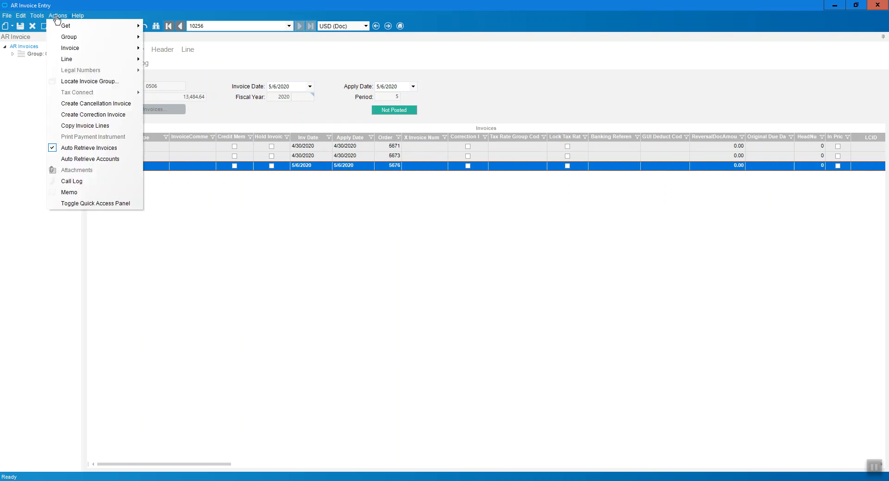
mouse_move(74, 48)
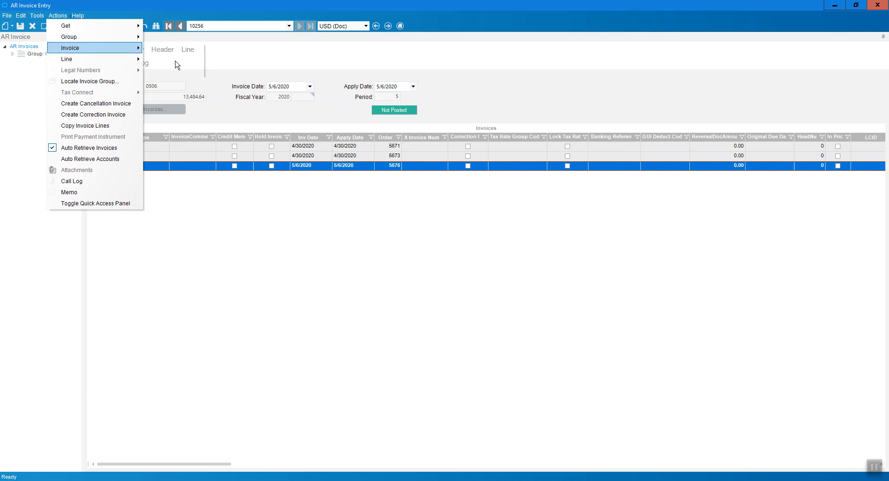
left_click(173, 61)
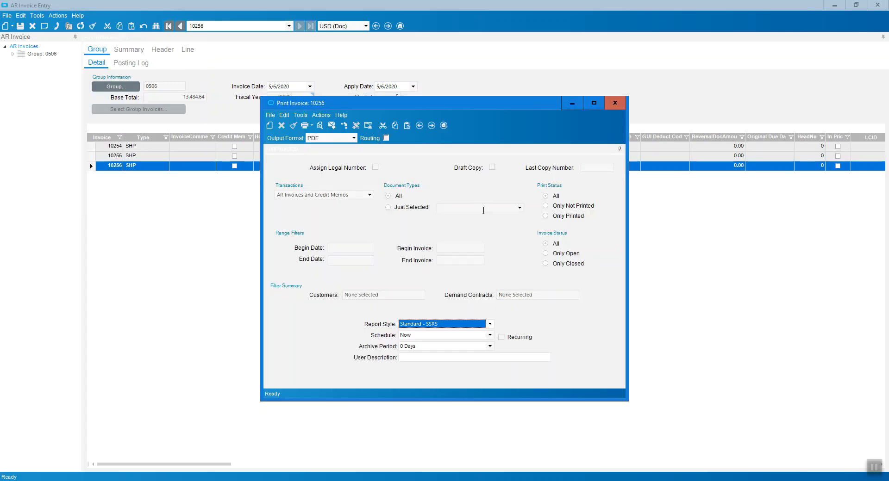
left_click(320, 126)
left_click(615, 103)
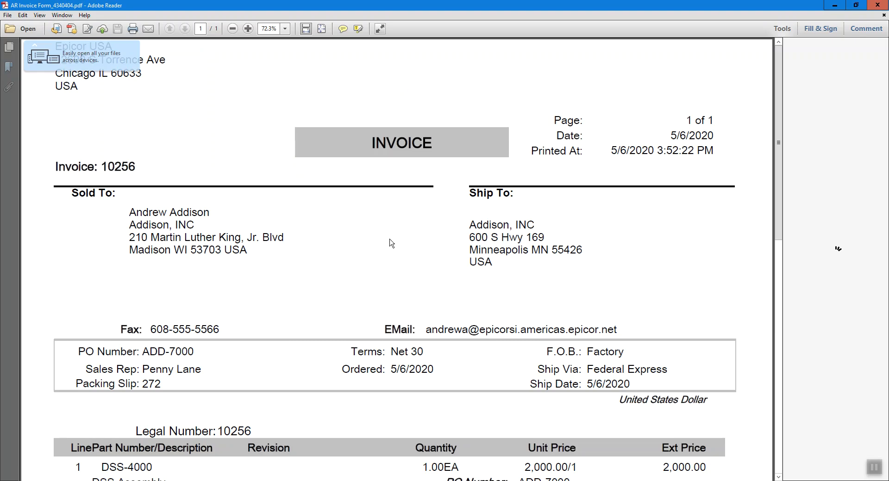
Step: Review the invoice PDF's sold-to, PO number, part line, payment schedule and total, and close it
scroll(383, 266, "down", 1)
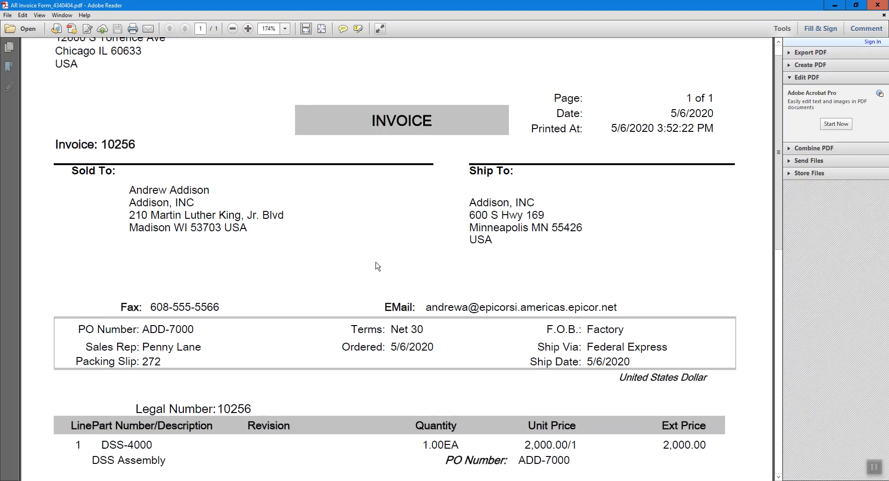
scroll(373, 267, "up", 1)
left_click(163, 216)
left_click(161, 353)
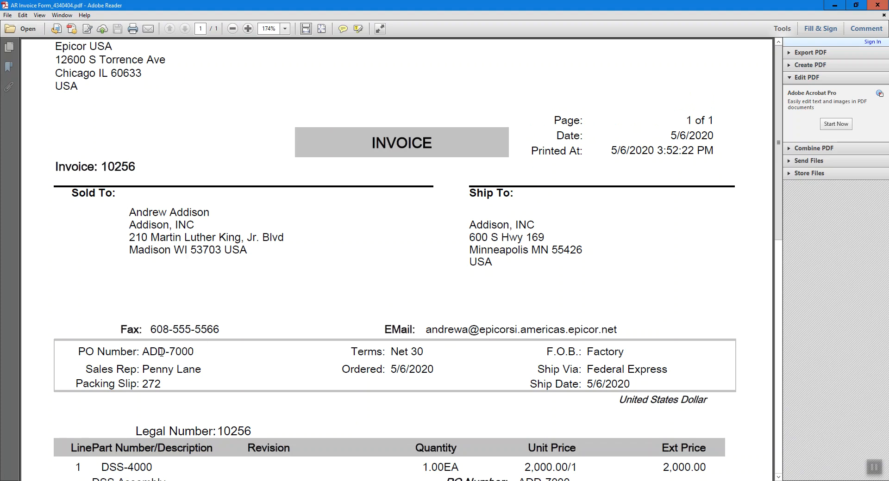
scroll(161, 353, "down", 7)
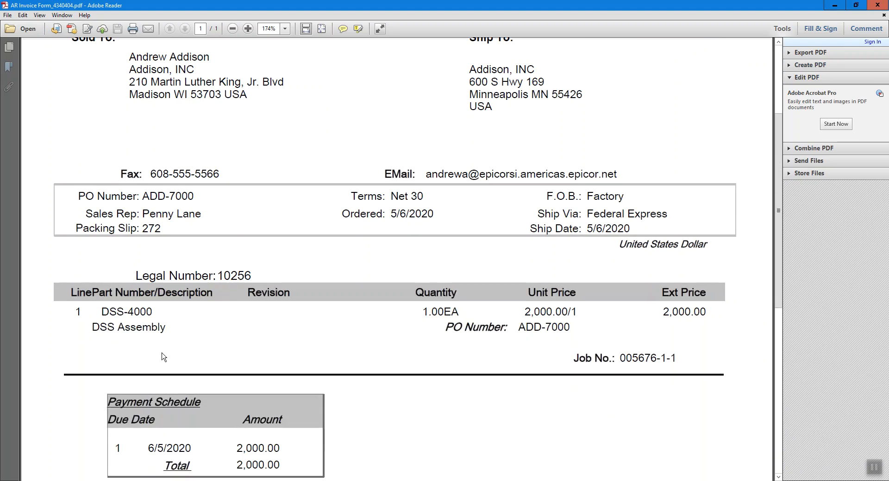
left_click(125, 320)
left_click(688, 311)
scroll(651, 364, "down", 13)
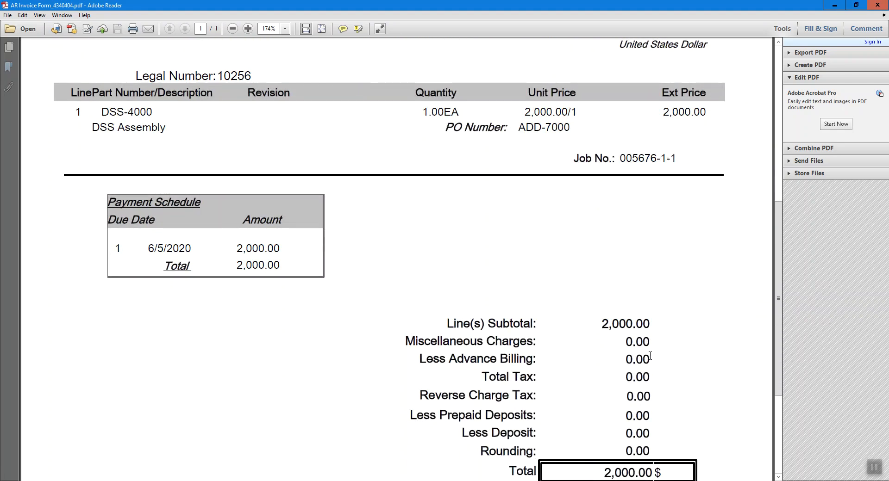
scroll(650, 356, "down", 2)
left_click(170, 116)
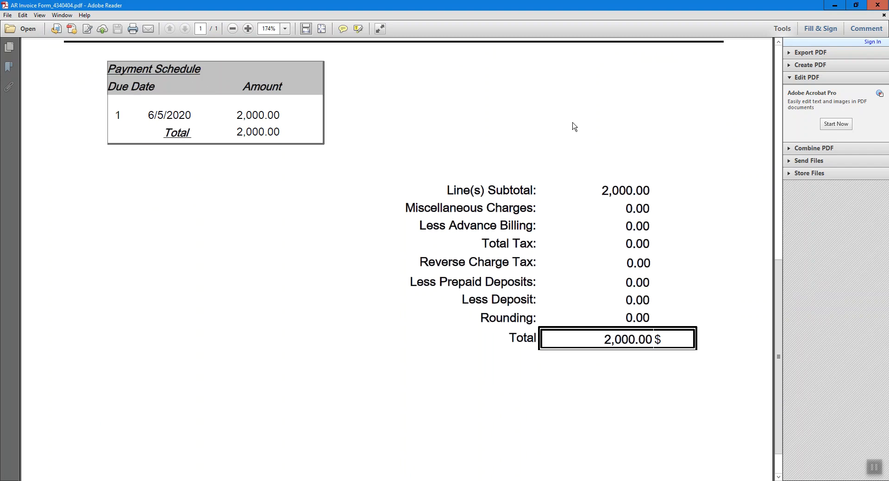
scroll(572, 121, "up", 5)
scroll(571, 134, "up", 5)
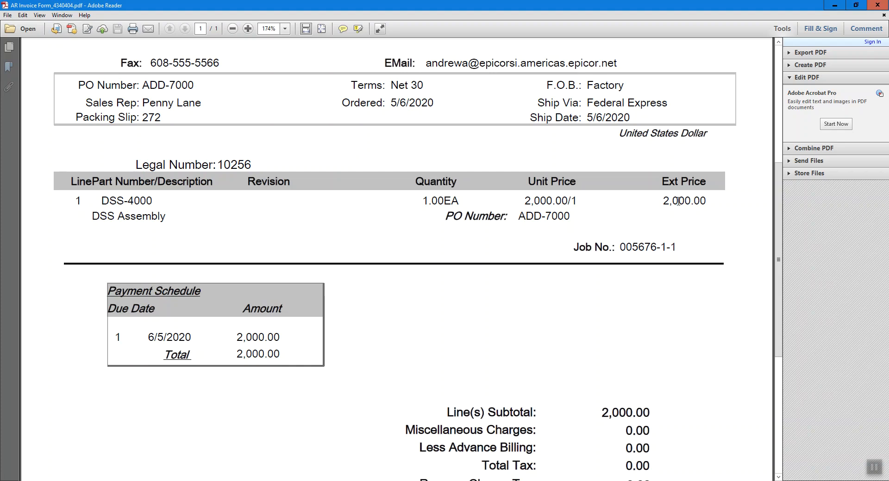
left_click(877, 6)
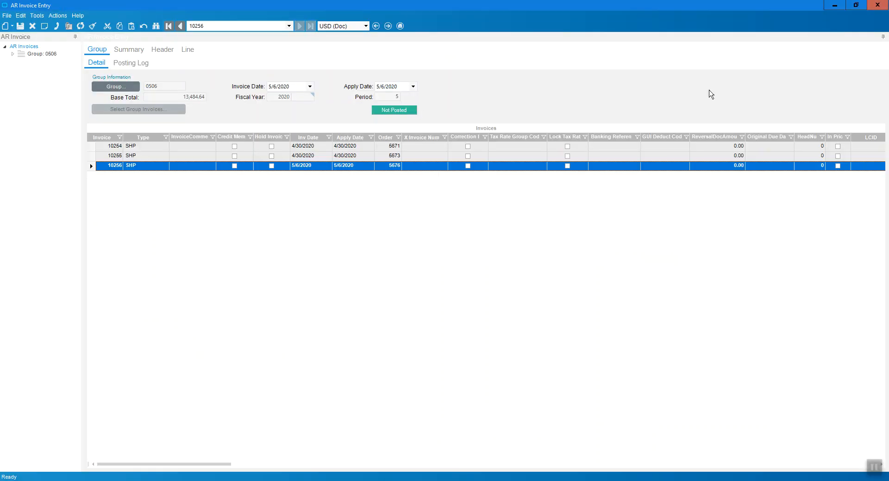
Step: Post invoice group 0506, submitting the post process, and close AR Invoice Entry
left_click(57, 15)
mouse_move(65, 38)
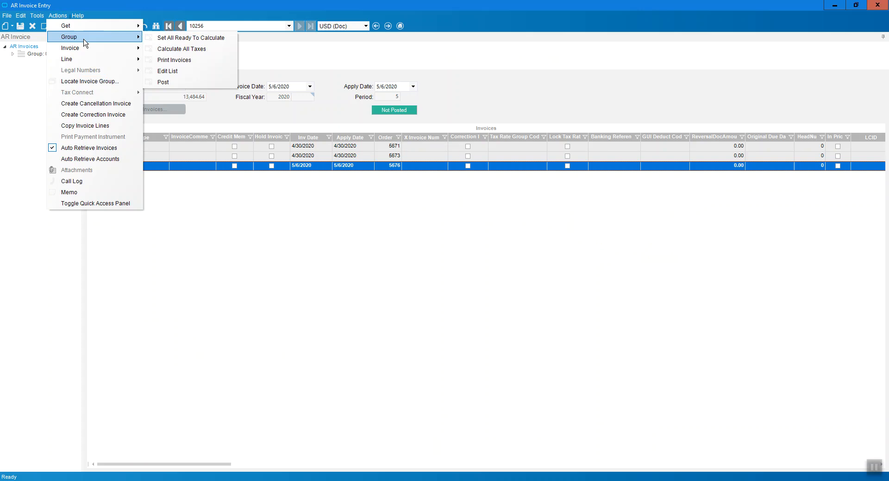
left_click(192, 84)
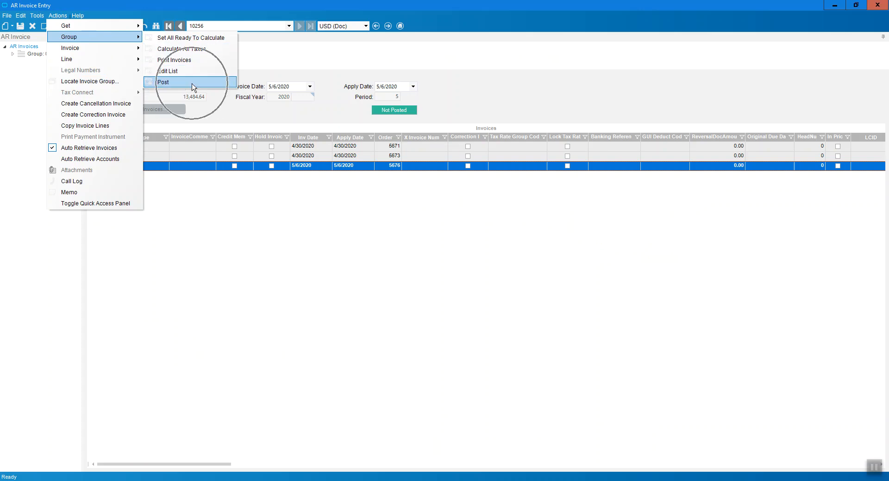
left_click(168, 86)
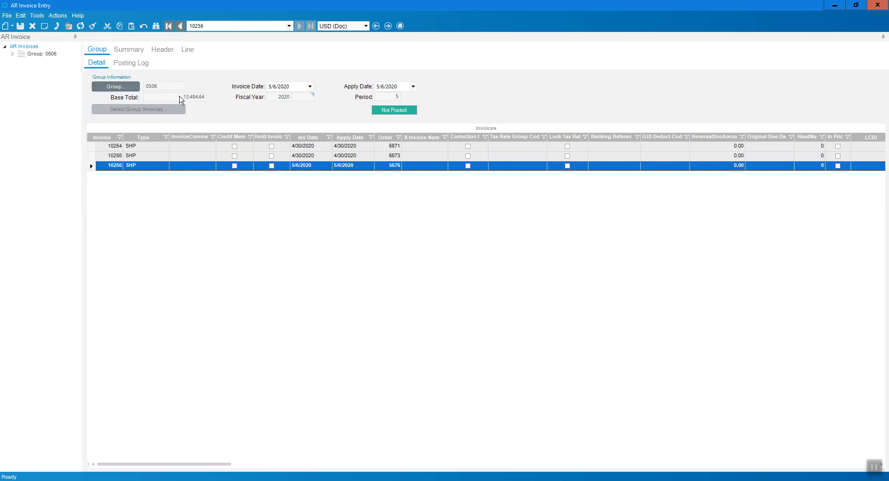
left_click(366, 226)
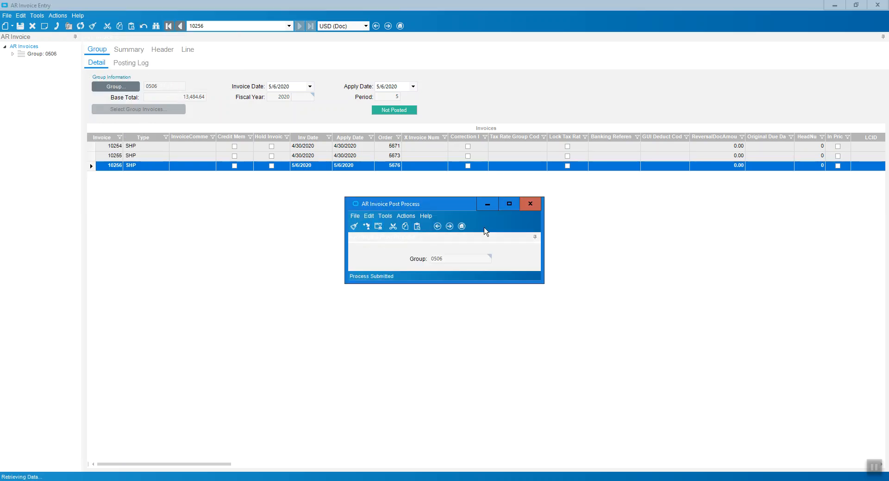
left_click(530, 204)
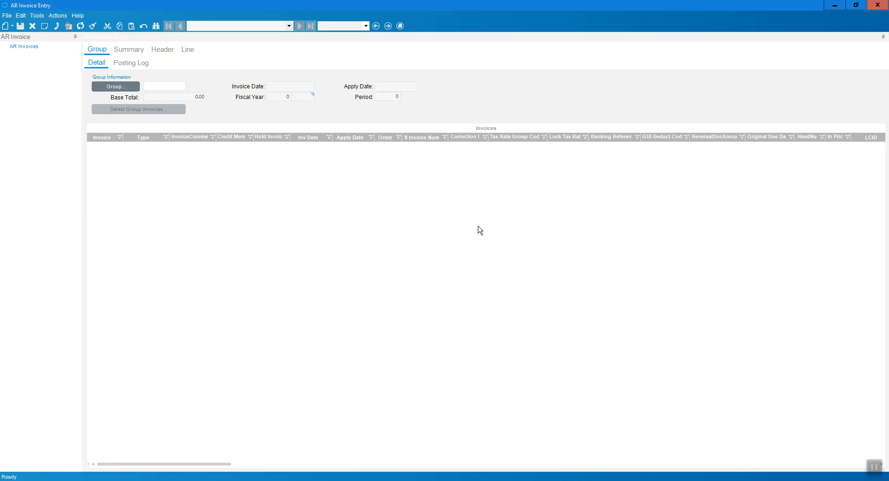
left_click(877, 5)
left_click(612, 103)
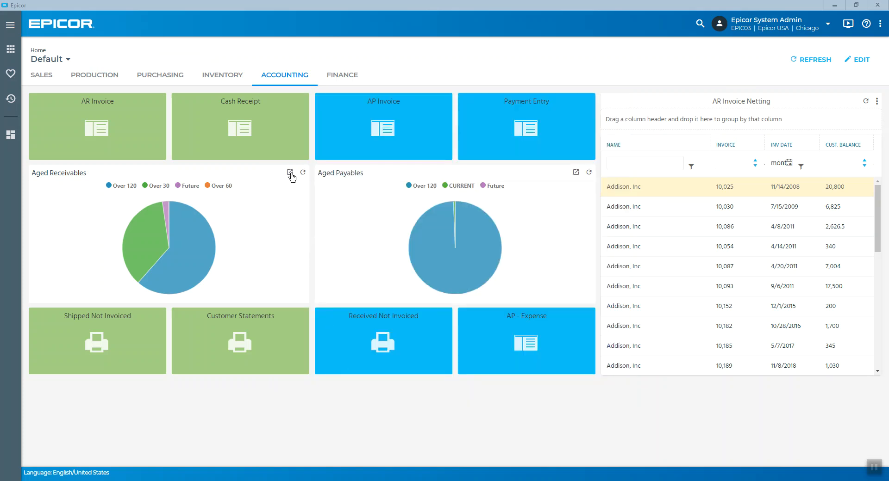
Step: Open Cash Receipts Entry from the accounting home page and add a new receipts group 0506
left_click(234, 133)
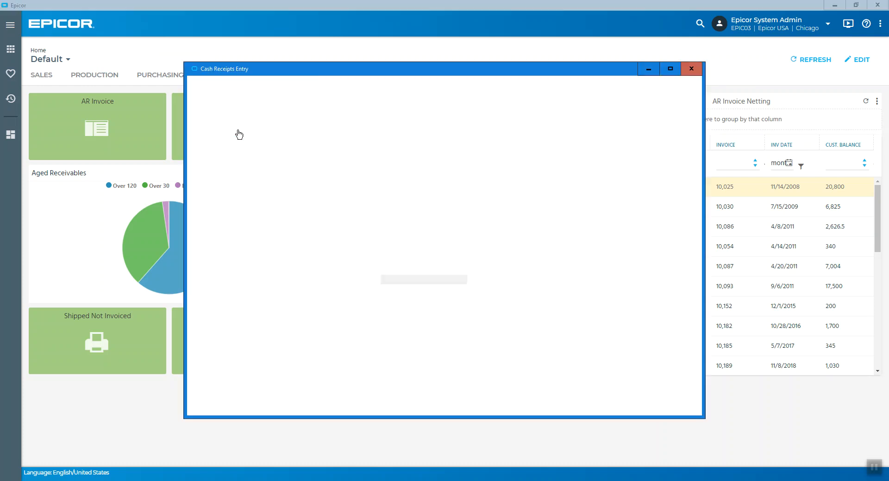
type("0506")
key("Tab")
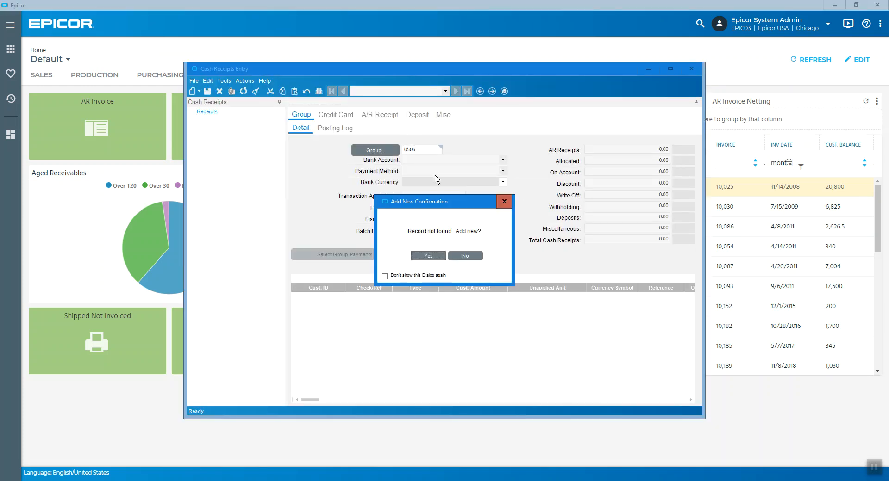
left_click(434, 257)
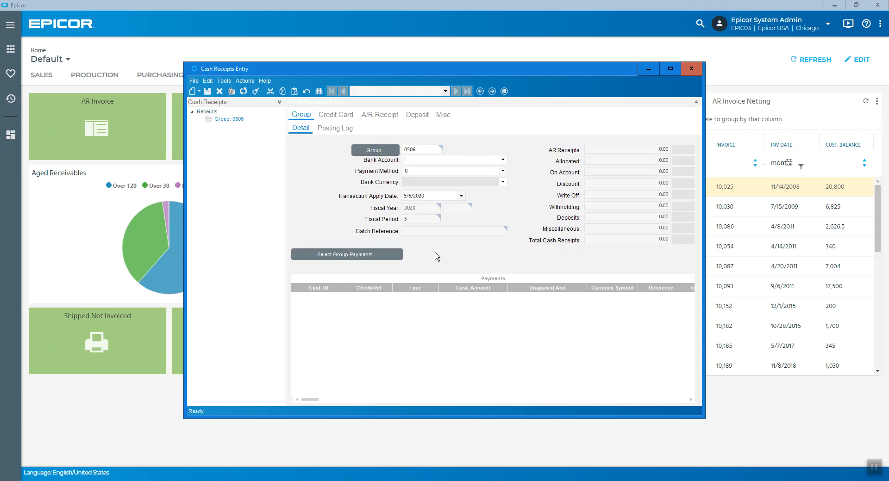
Step: Set the receipts group's bank account to Main Checking Account with Check as the payment method
left_click(502, 160)
left_click(463, 179)
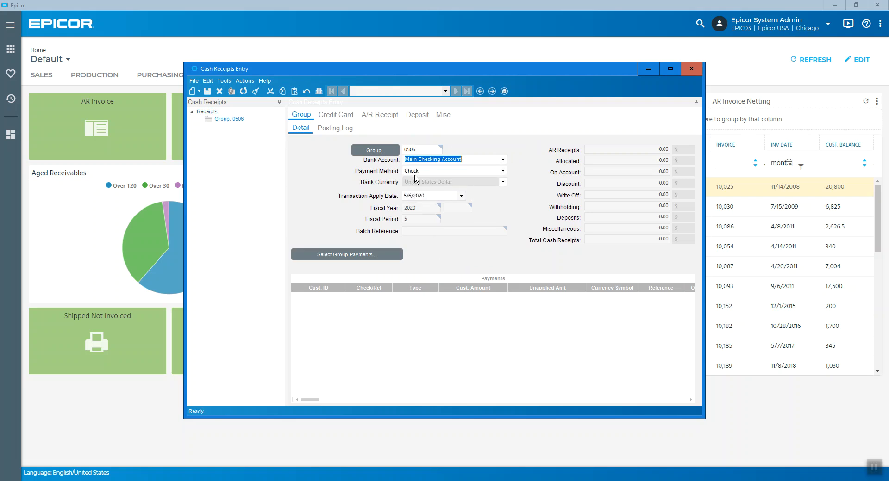
left_click(503, 172)
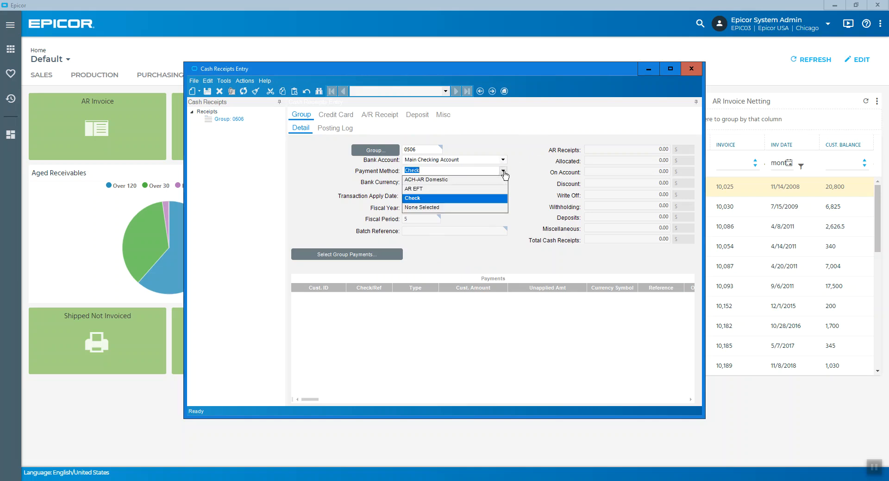
left_click(503, 173)
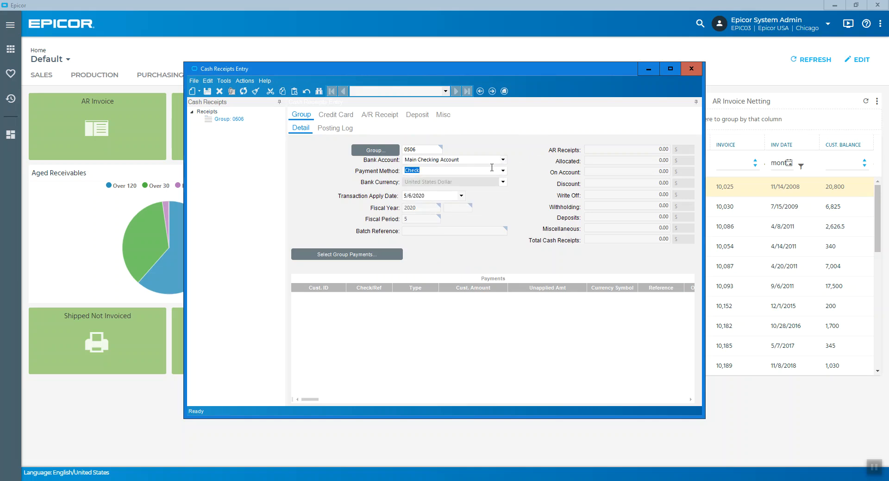
Step: Maximize Cash Receipts Entry and look over the A/R receipt and deposit payment forms
double_click(335, 68)
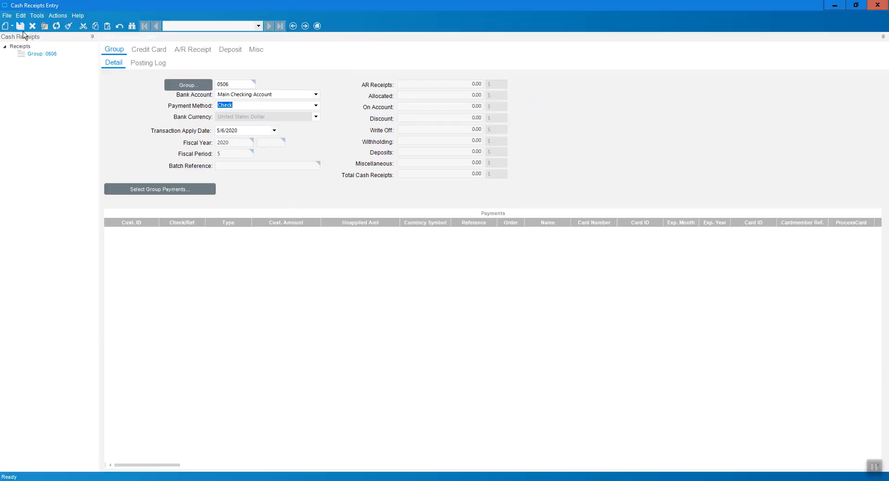
left_click(191, 52)
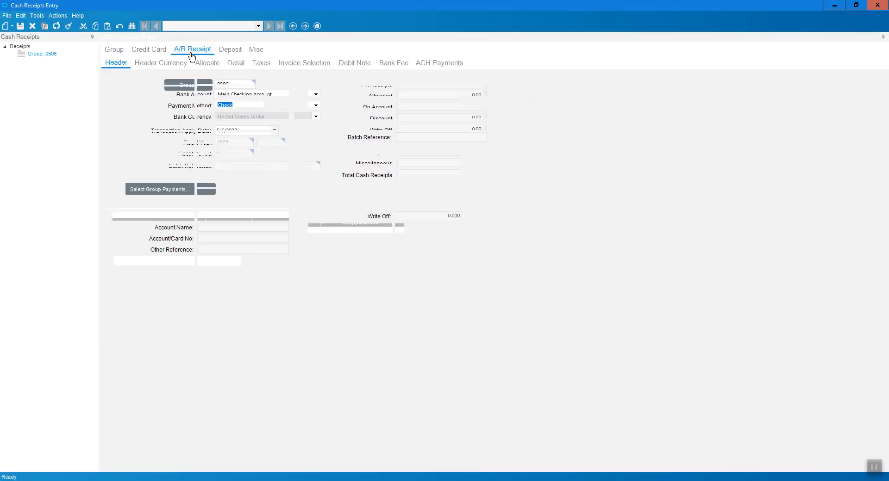
left_click(12, 26)
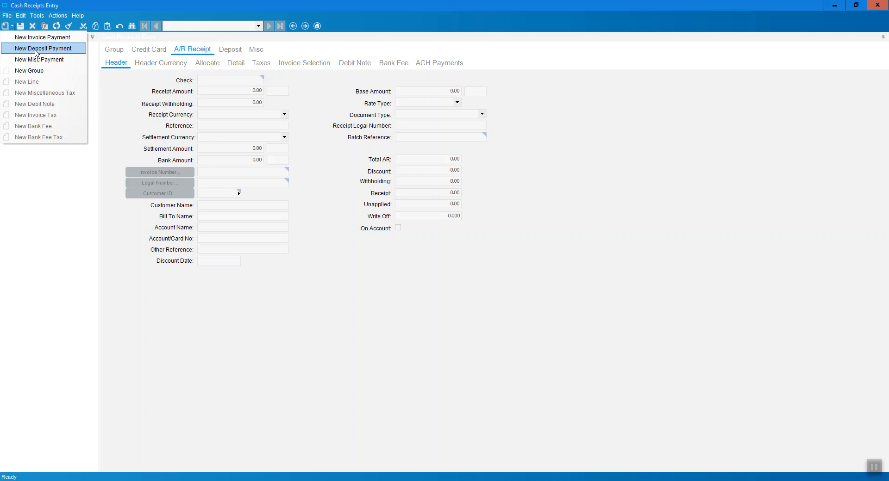
left_click(227, 51)
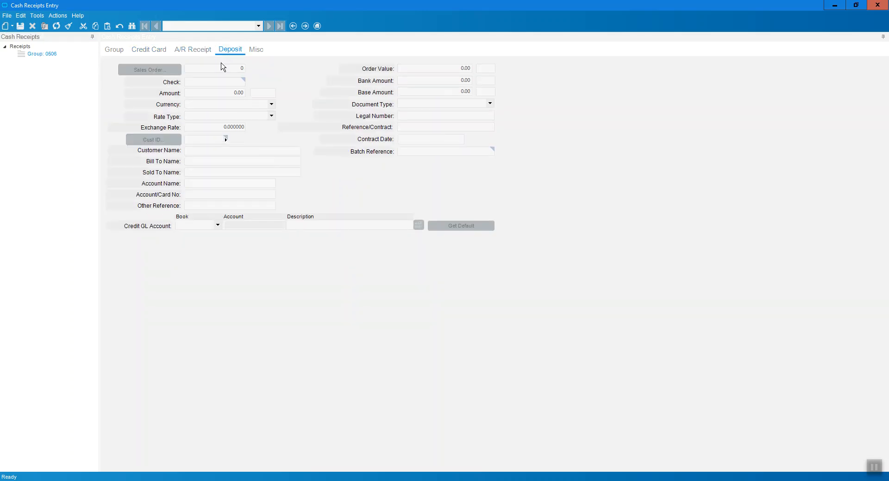
left_click(214, 72)
left_click(190, 50)
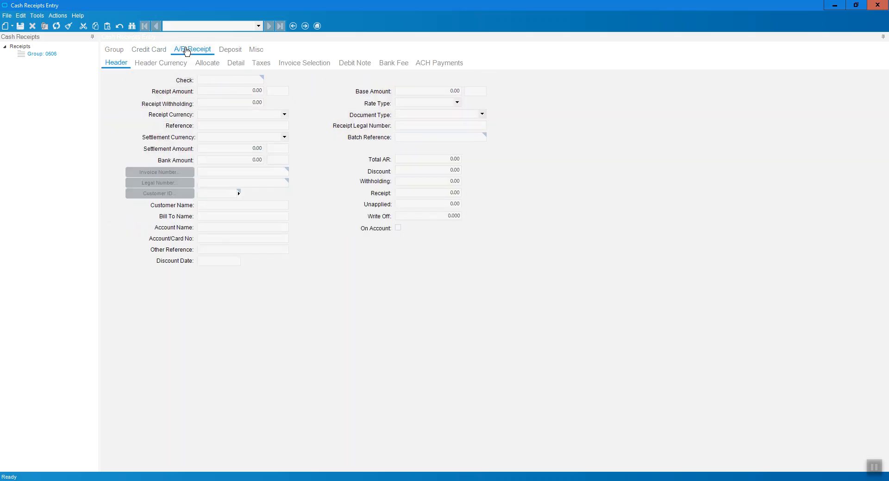
Step: Add a new invoice payment to the receipts group with check 019929 and a receipt amount of 2,000.00
left_click(13, 27)
left_click(33, 35)
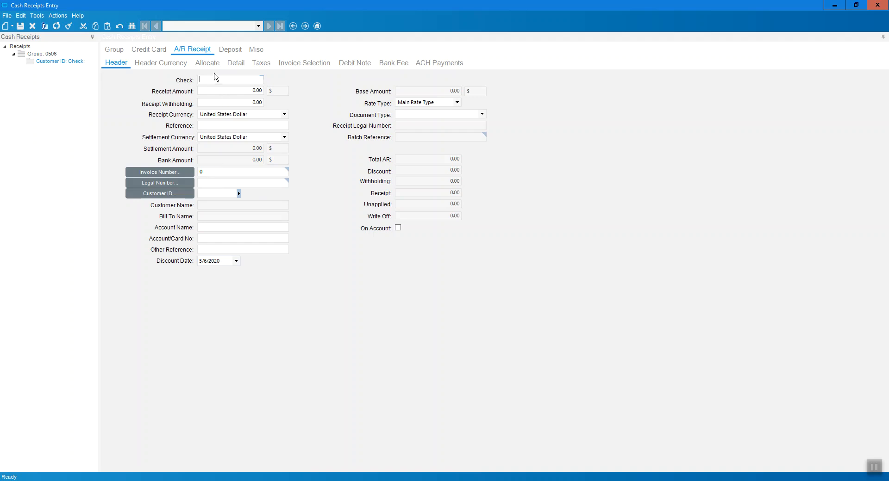
type("019929")
key("Tab")
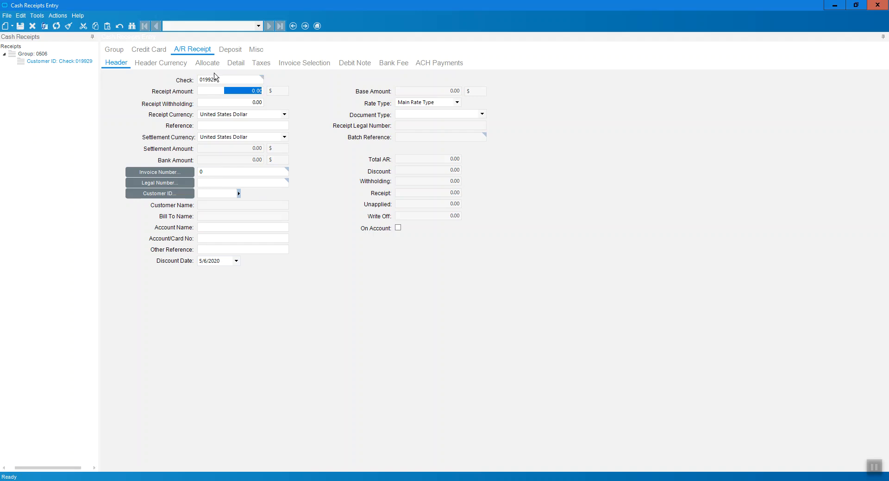
type("2000")
key("Tab")
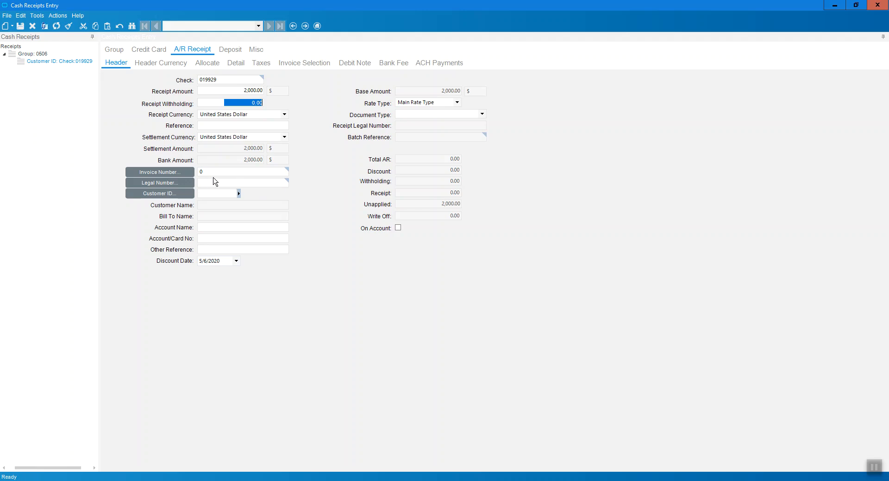
Step: Find customer ADDISON's invoices, apply the receipt to the 2,000.00 invoice dated 5/6/2020, and check its allocation
left_click(214, 172)
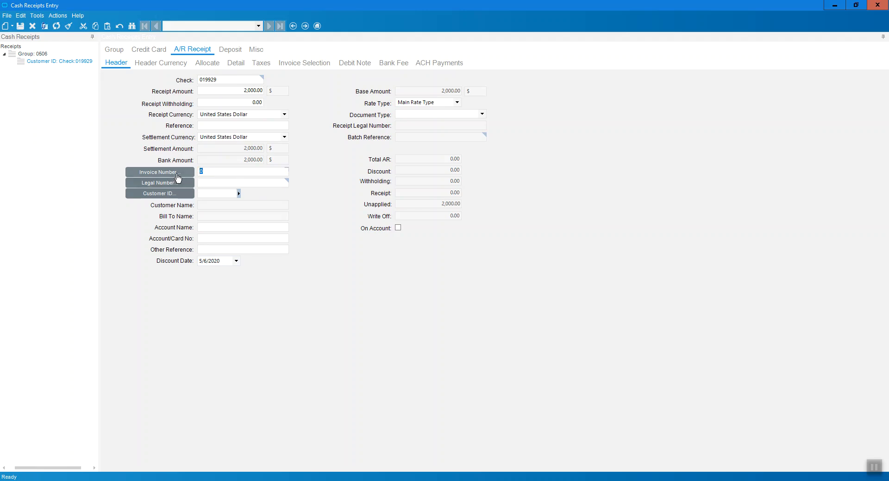
left_click(181, 175)
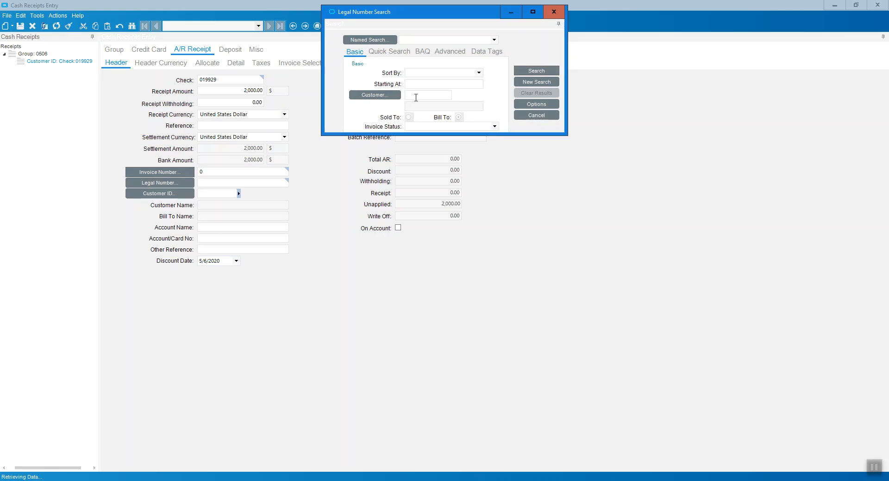
key("ctrl")
left_click(432, 96)
type("ADDISON")
key("Tab")
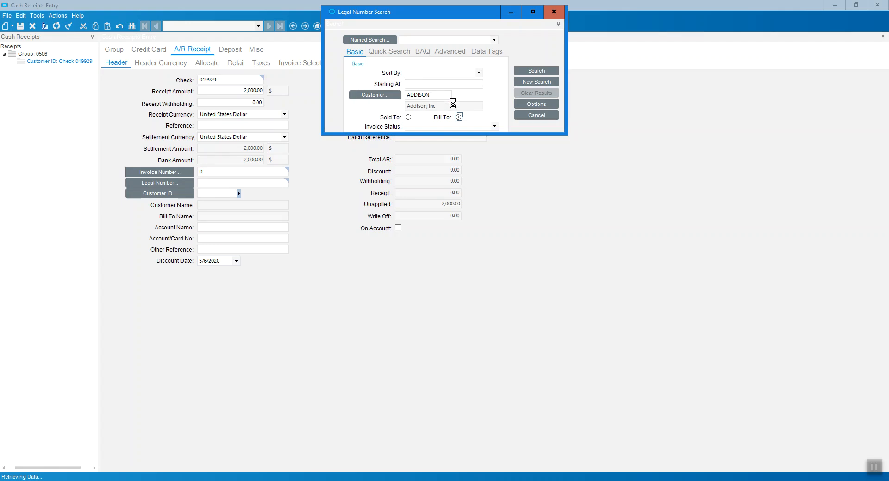
key("ctrl")
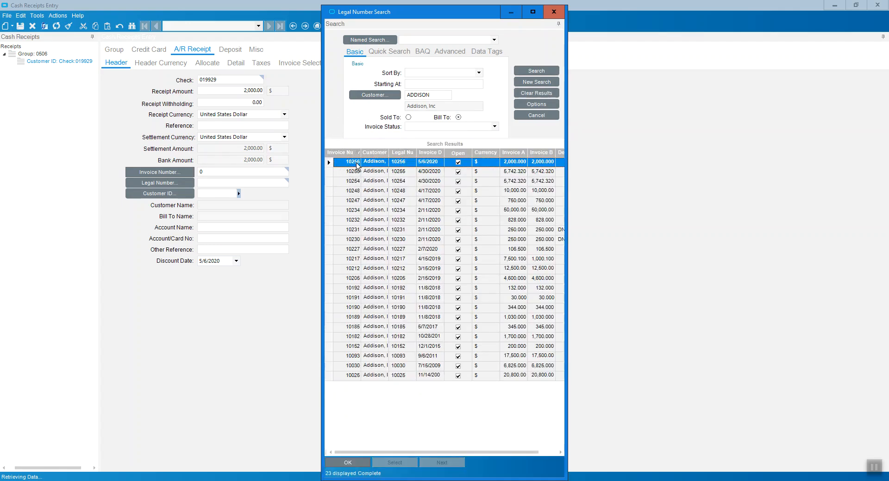
double_click(434, 164)
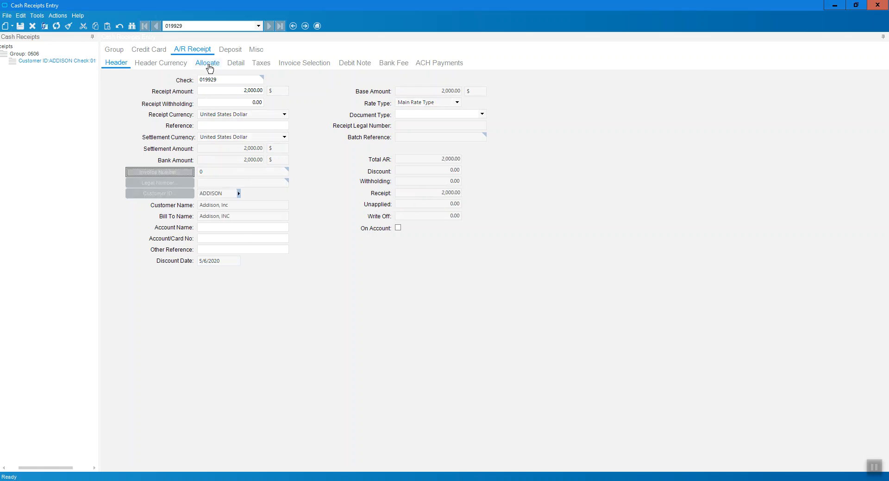
left_click(209, 66)
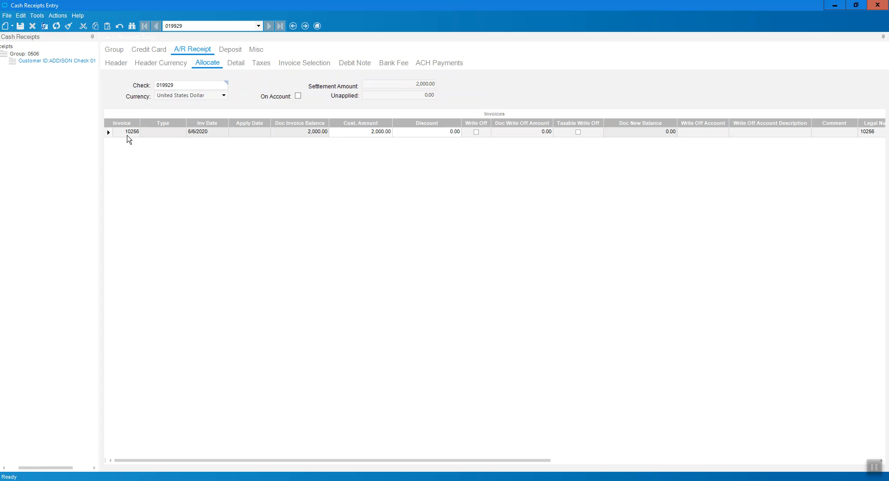
left_click(128, 136)
Step: Post cash receipts group 0506, submitting the post process, and close Cash Receipts Entry
left_click(114, 50)
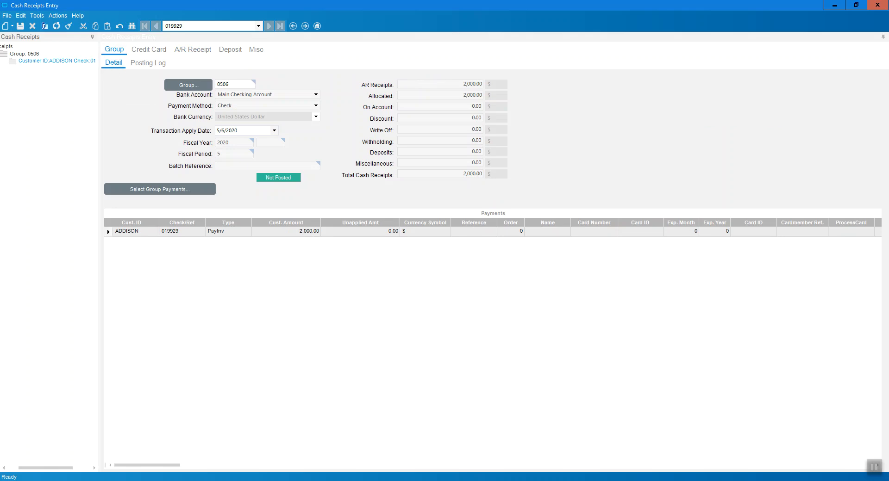
left_click(56, 16)
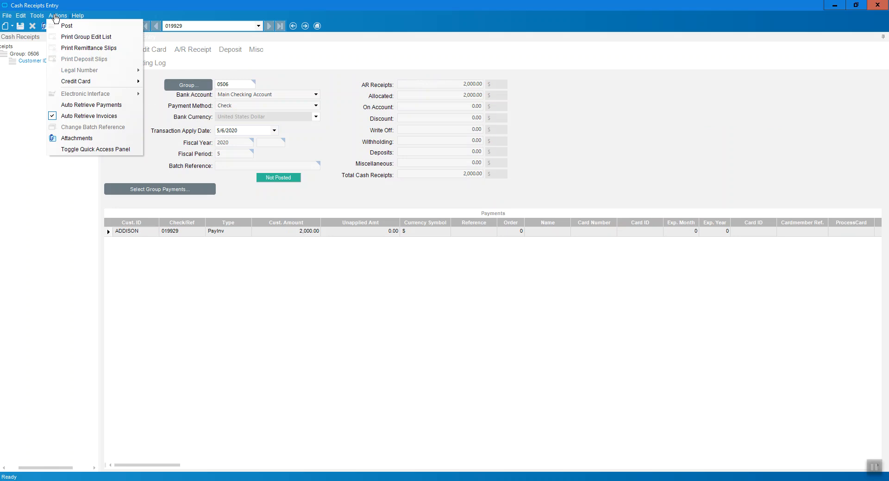
left_click(63, 25)
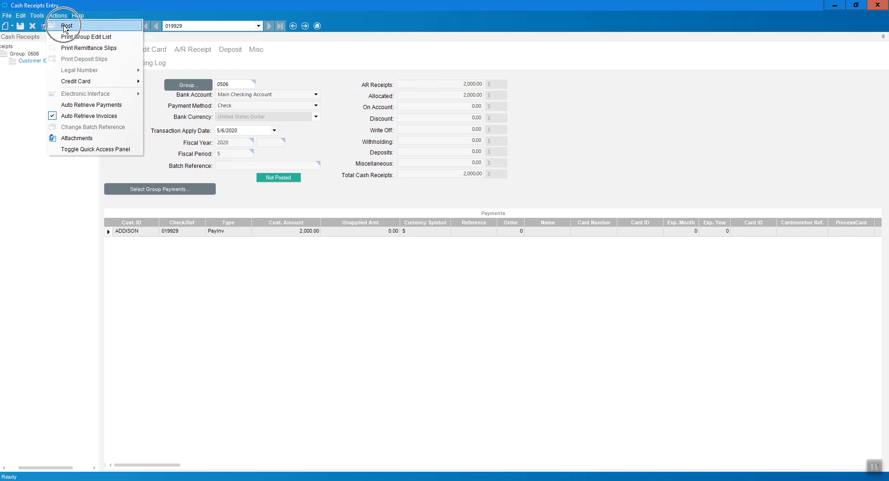
left_click(366, 226)
left_click(526, 213)
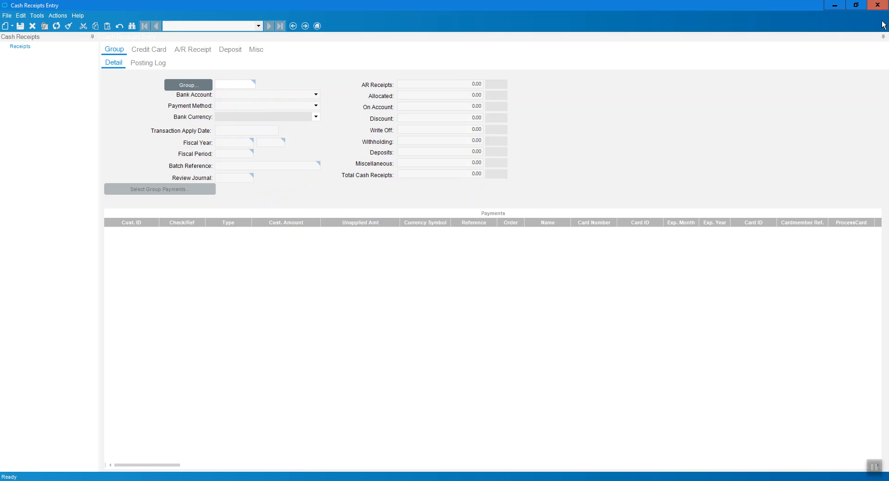
left_click(876, 6)
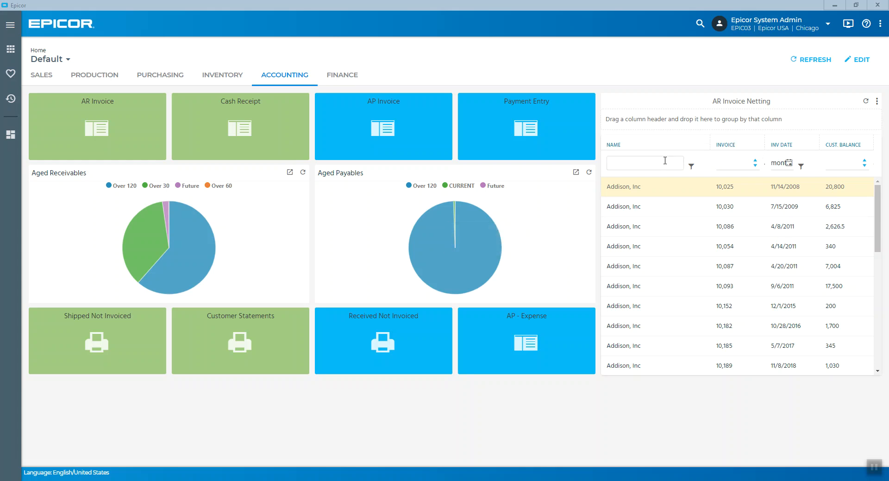
Step: Refresh the AR Invoice Netting list on the accounting home page and open the finance home page
left_click(865, 101)
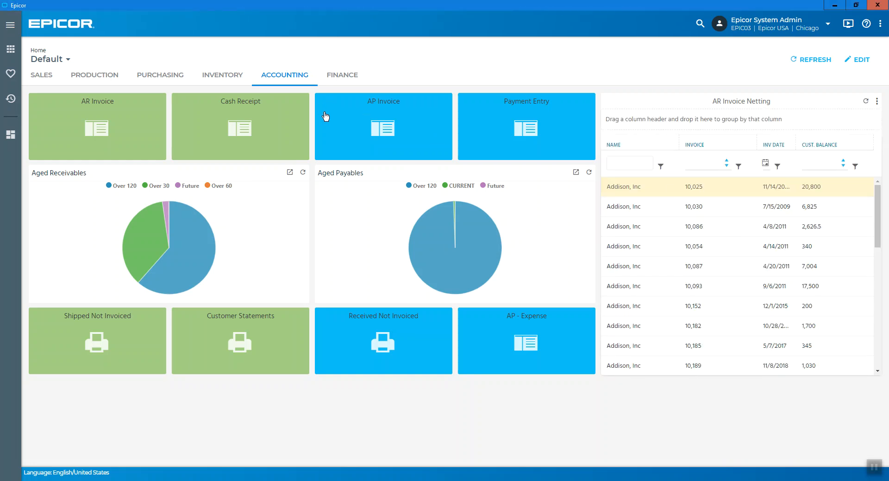
left_click(349, 77)
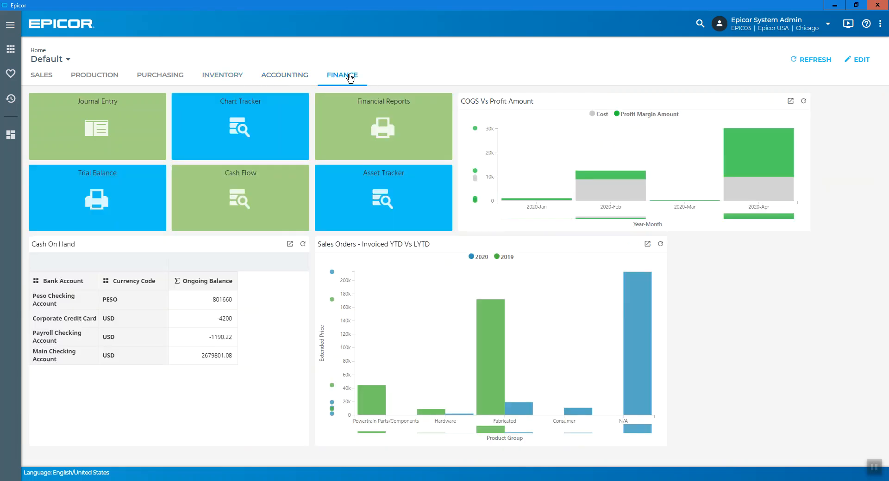